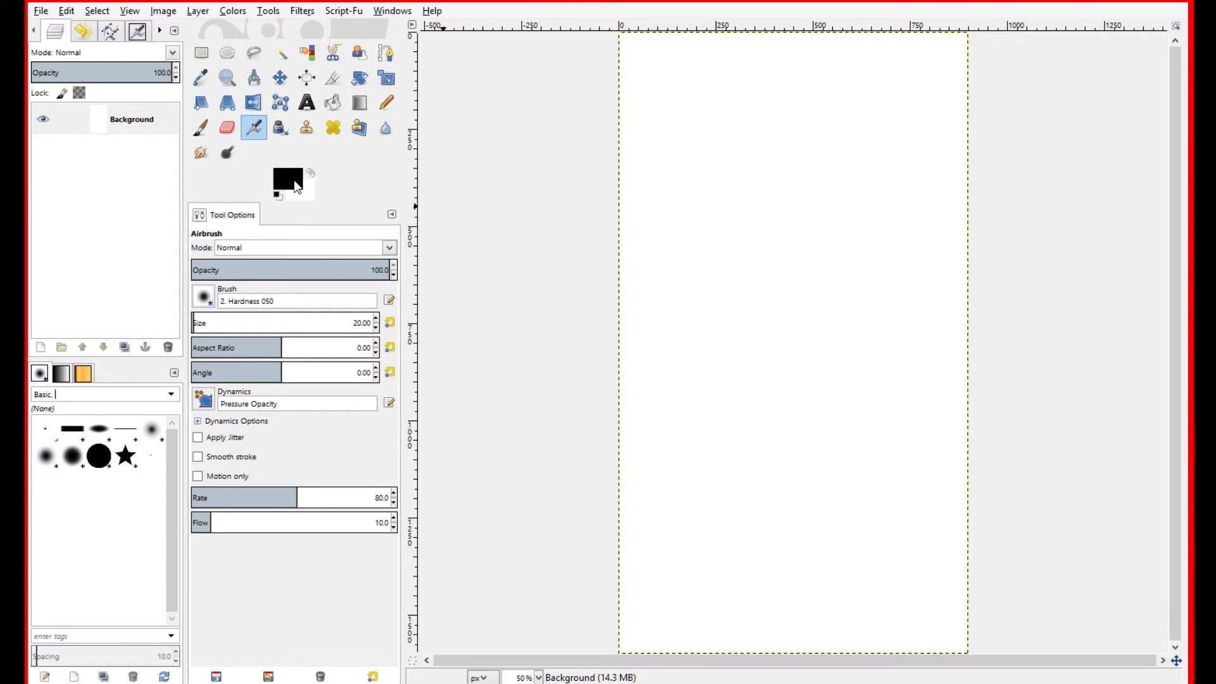
Set the foreground colour to dark brown from the recent colour swatches and bucket-fill the white Background layer with it
click(294, 182)
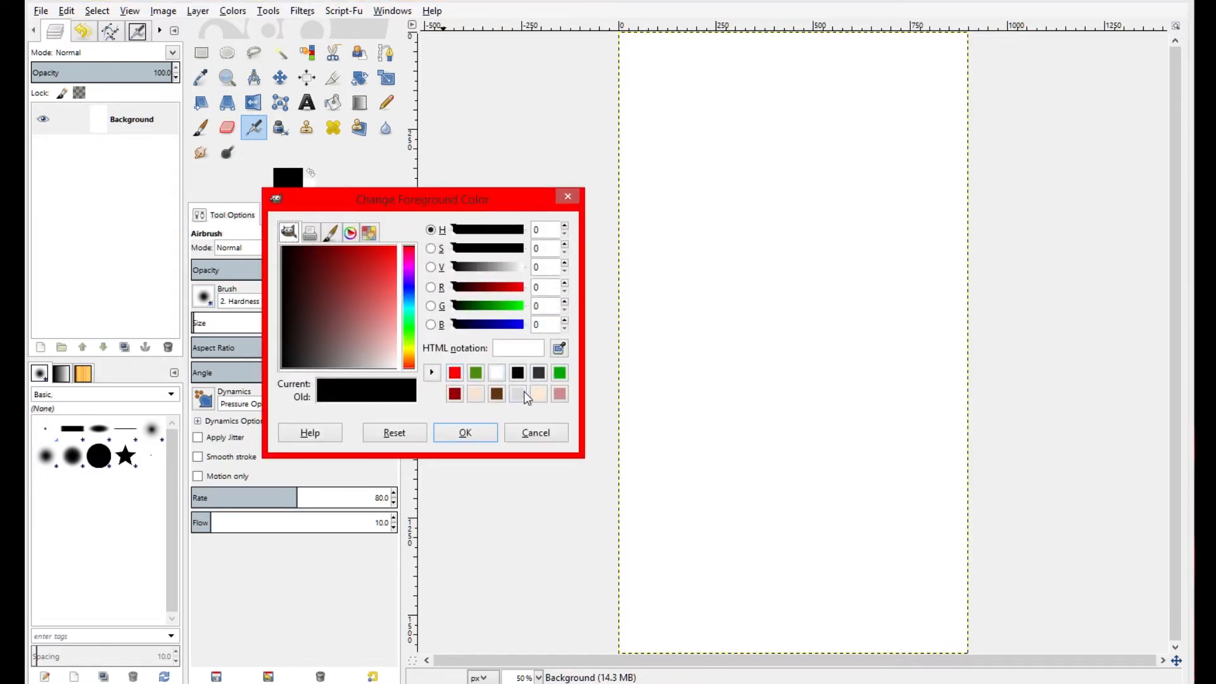
click(497, 393)
click(464, 431)
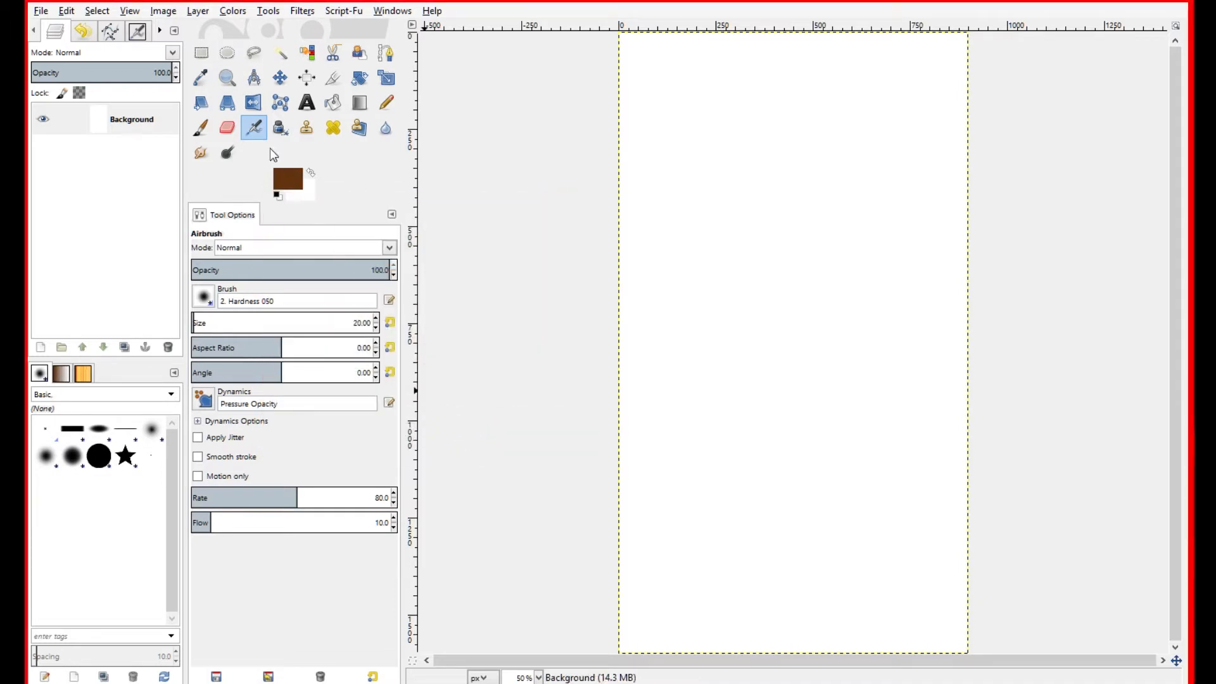
click(333, 104)
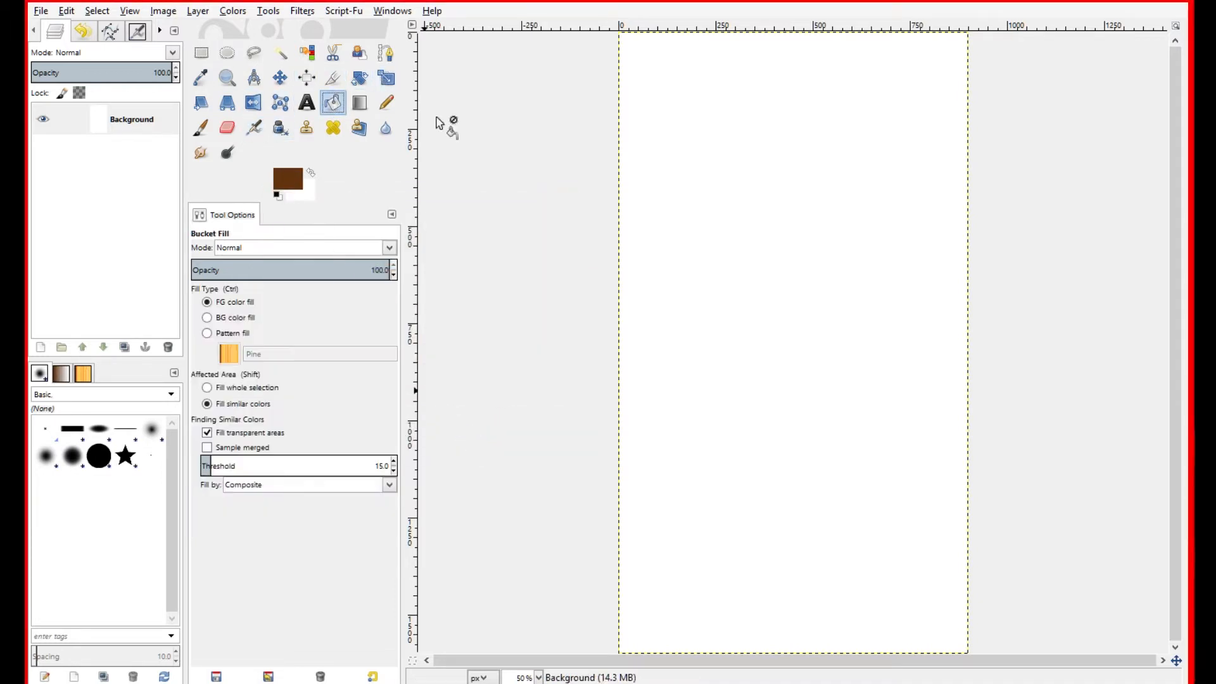
click(768, 119)
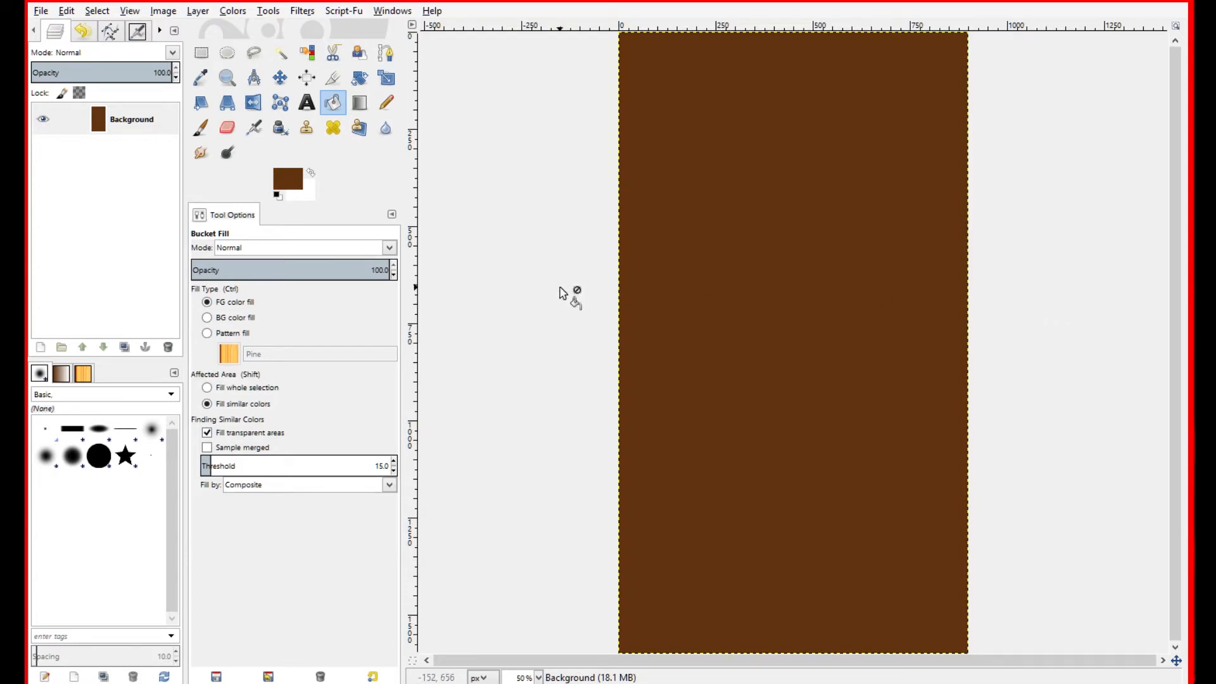
Add a new white-filled layer of 900 by 1600 px above the brown background
right_click(141, 119)
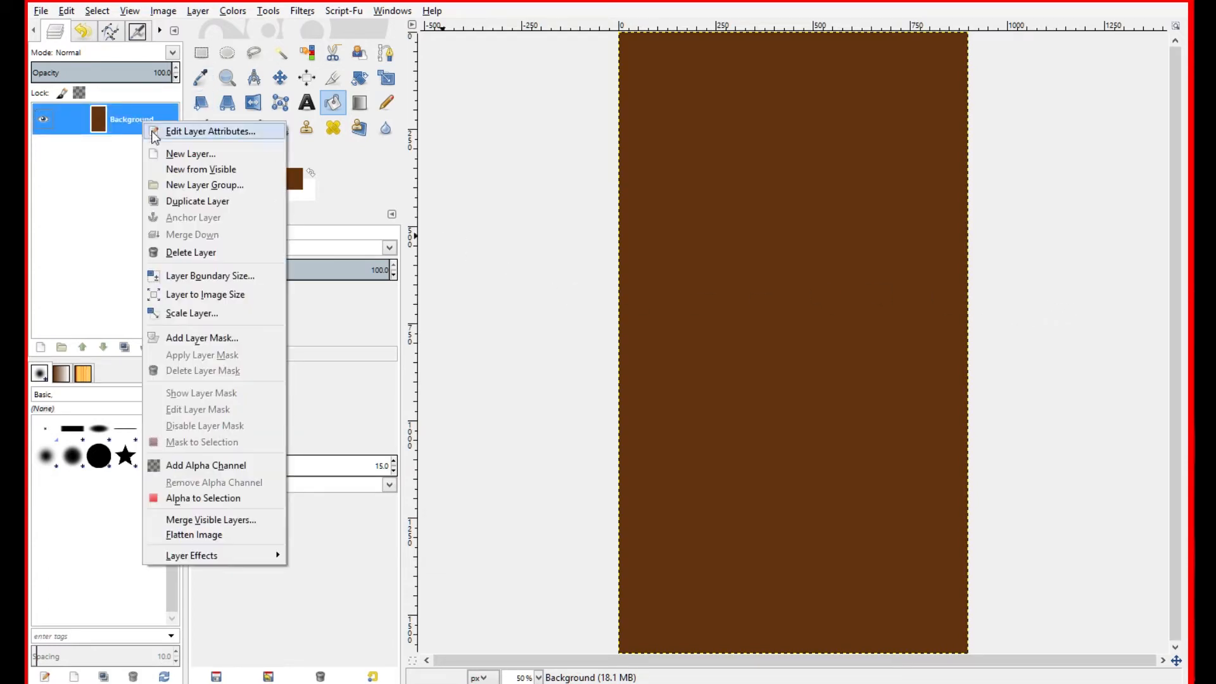
click(171, 153)
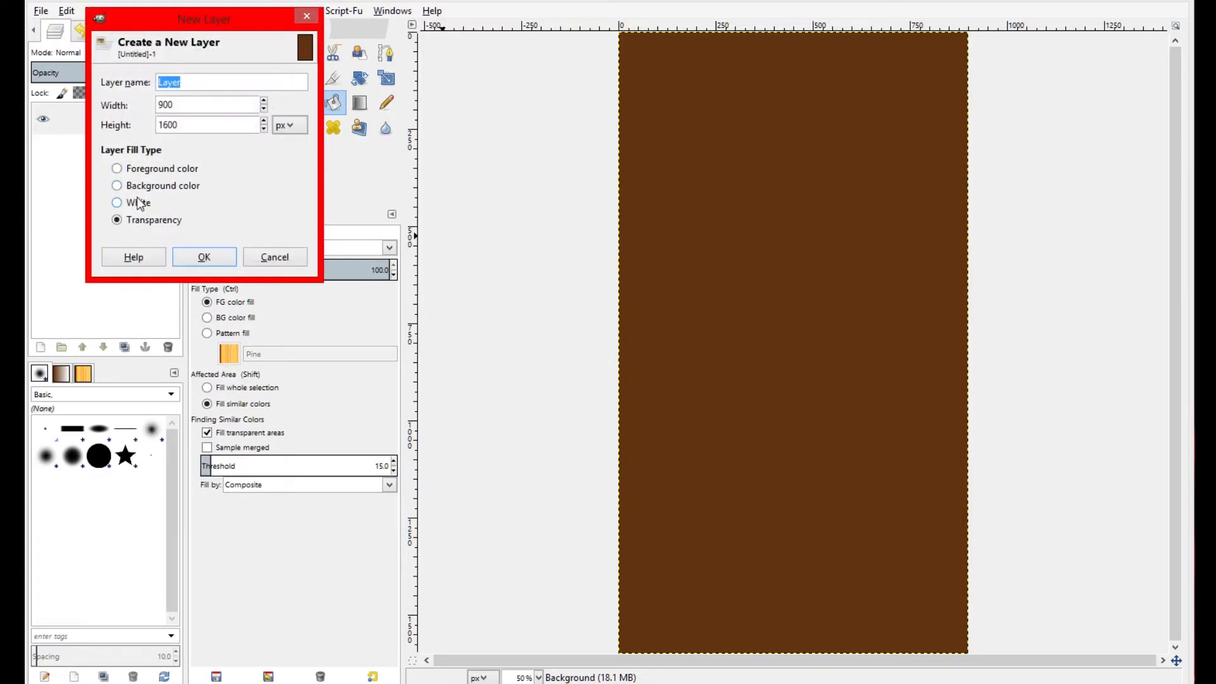
click(123, 204)
click(204, 257)
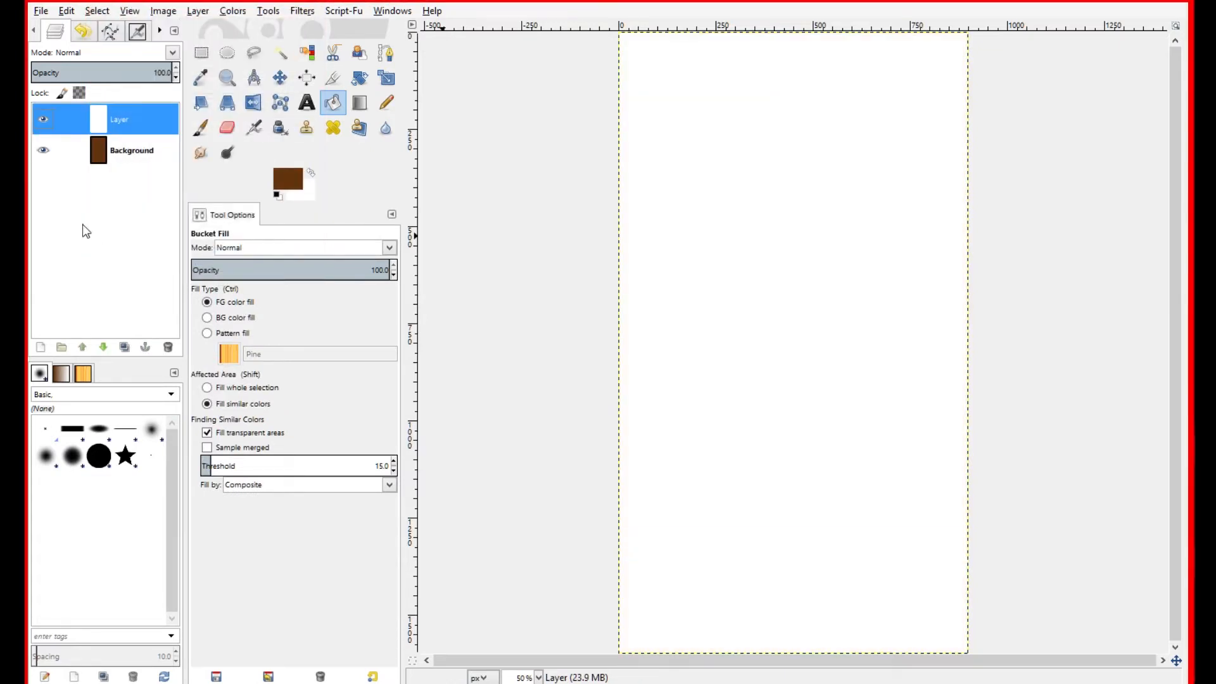
Render Difference Clouds on the white layer with random seed 5, X size 16.0 and Y size 1.0
click(303, 11)
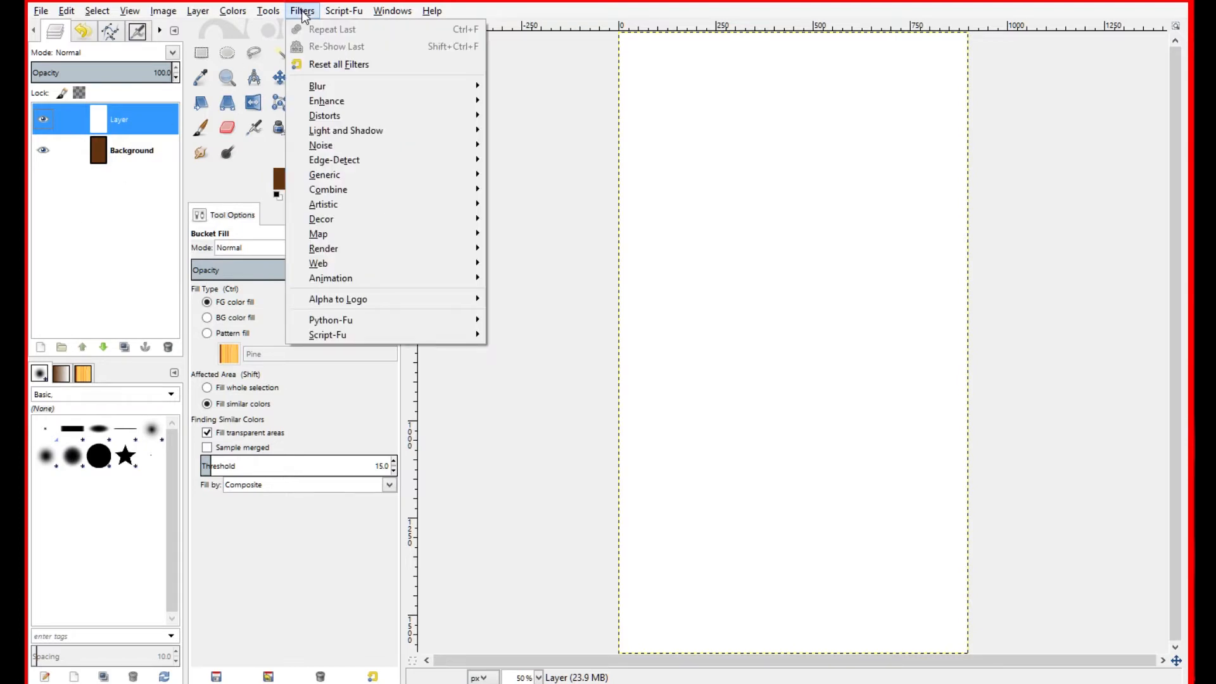
mouse_move(322, 252)
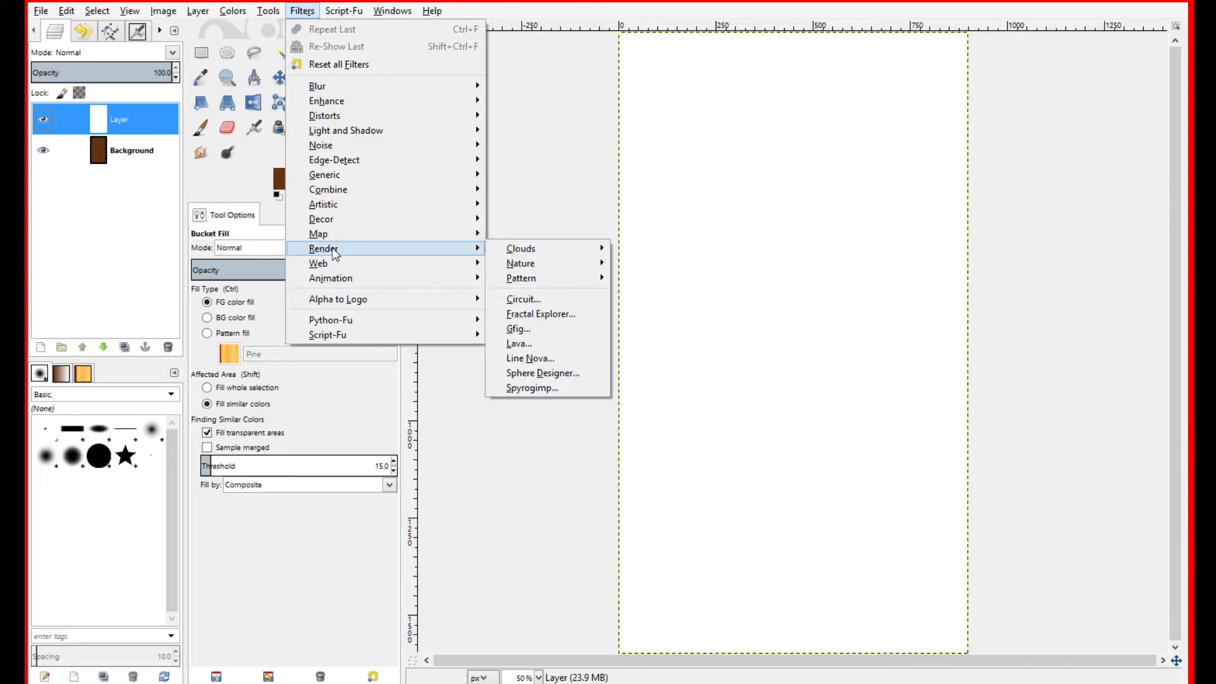
mouse_move(534, 252)
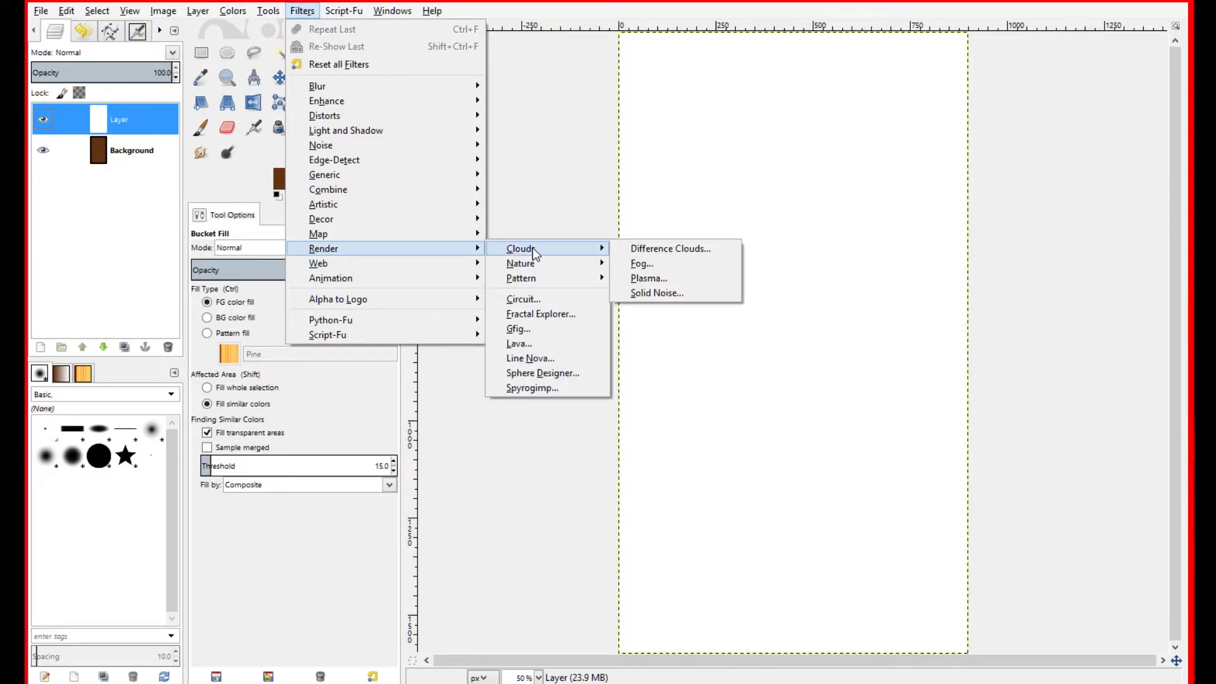
click(670, 249)
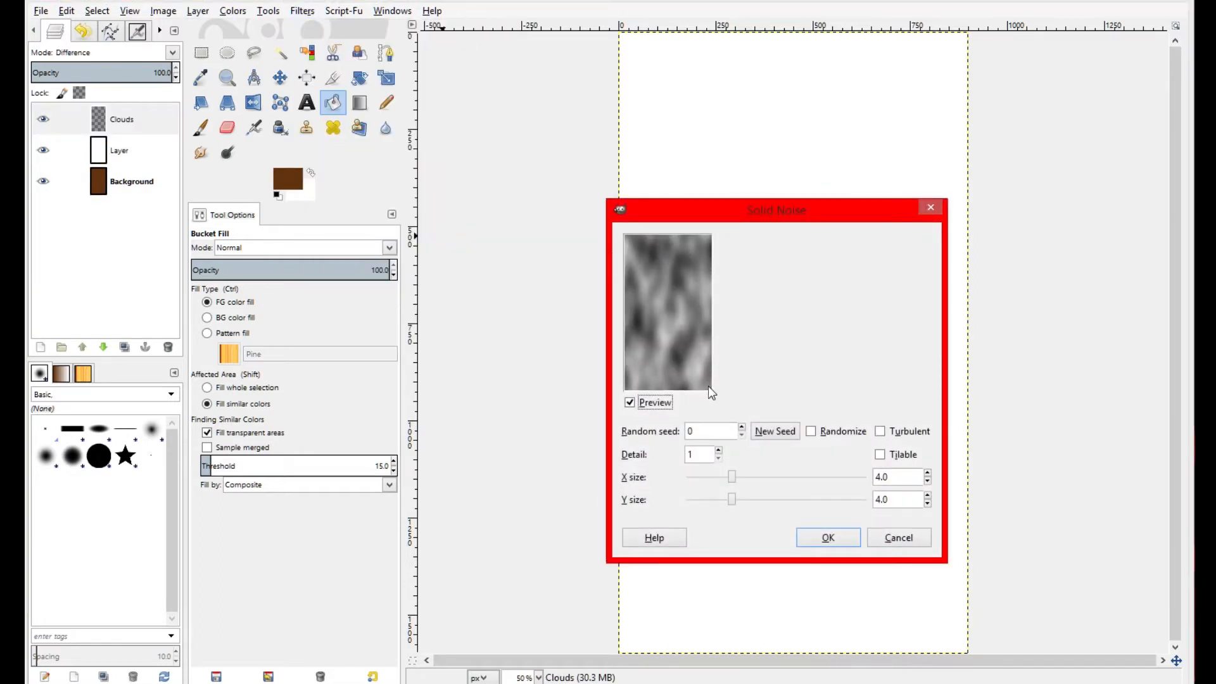
key(Tab)
text(5)
click(732, 476)
drag(732, 477, 894, 481)
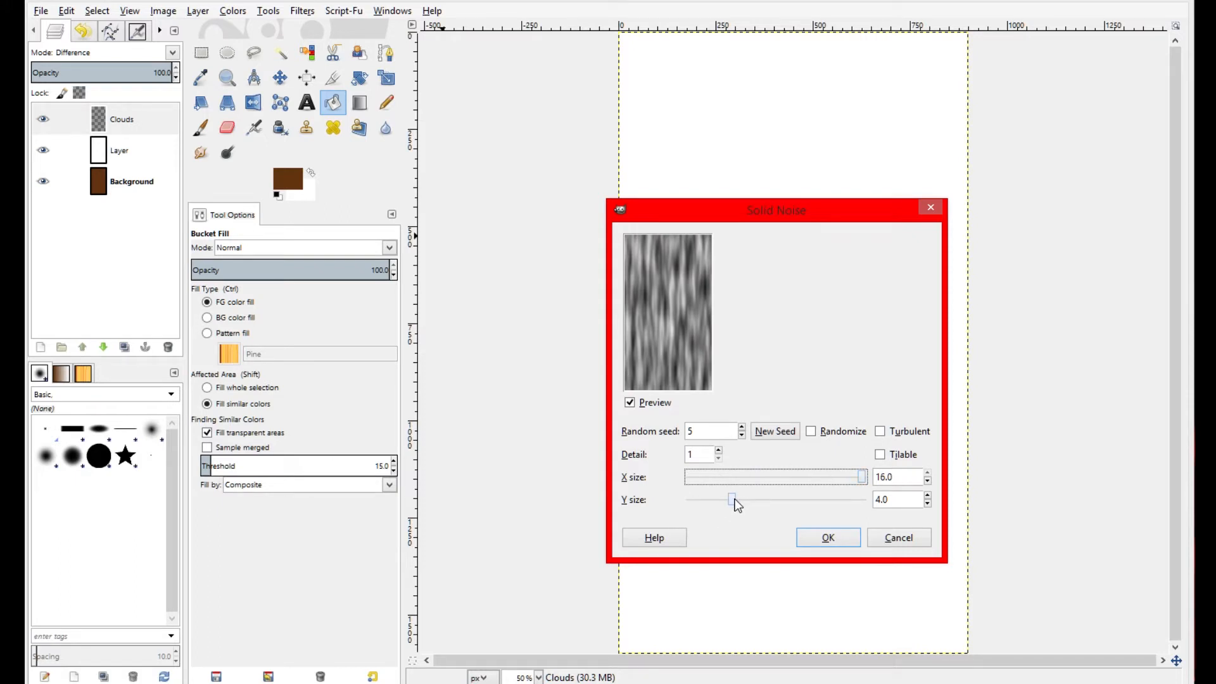
drag(733, 499, 704, 500)
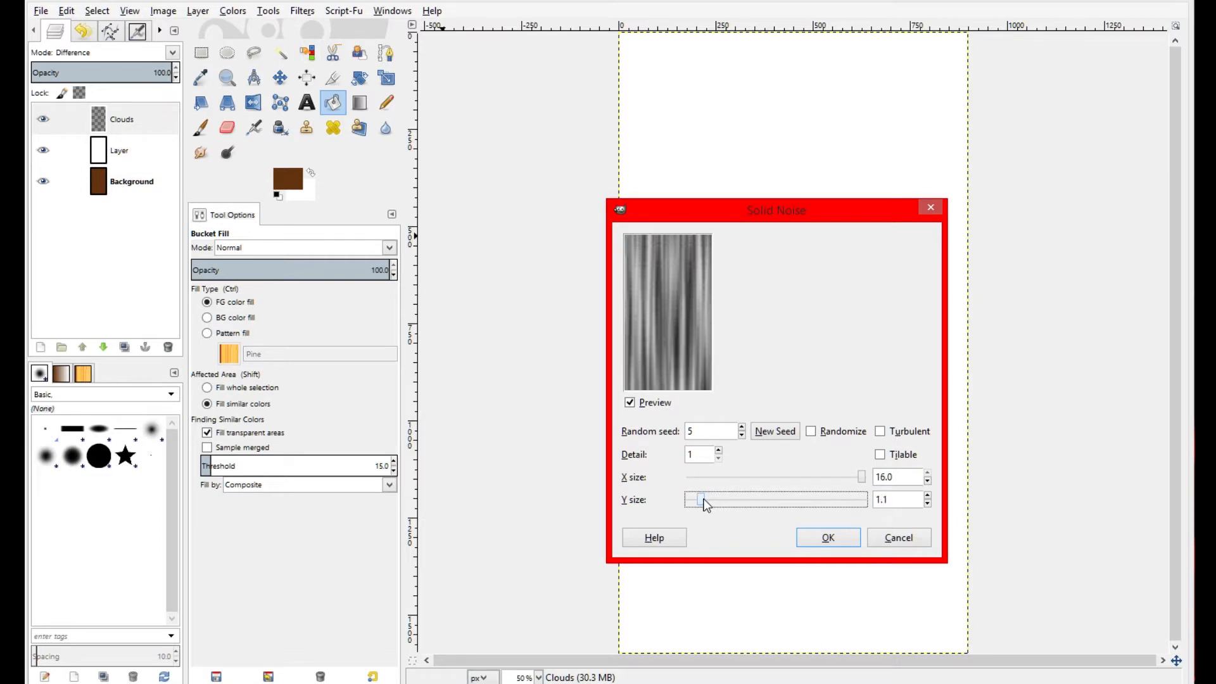
click(928, 504)
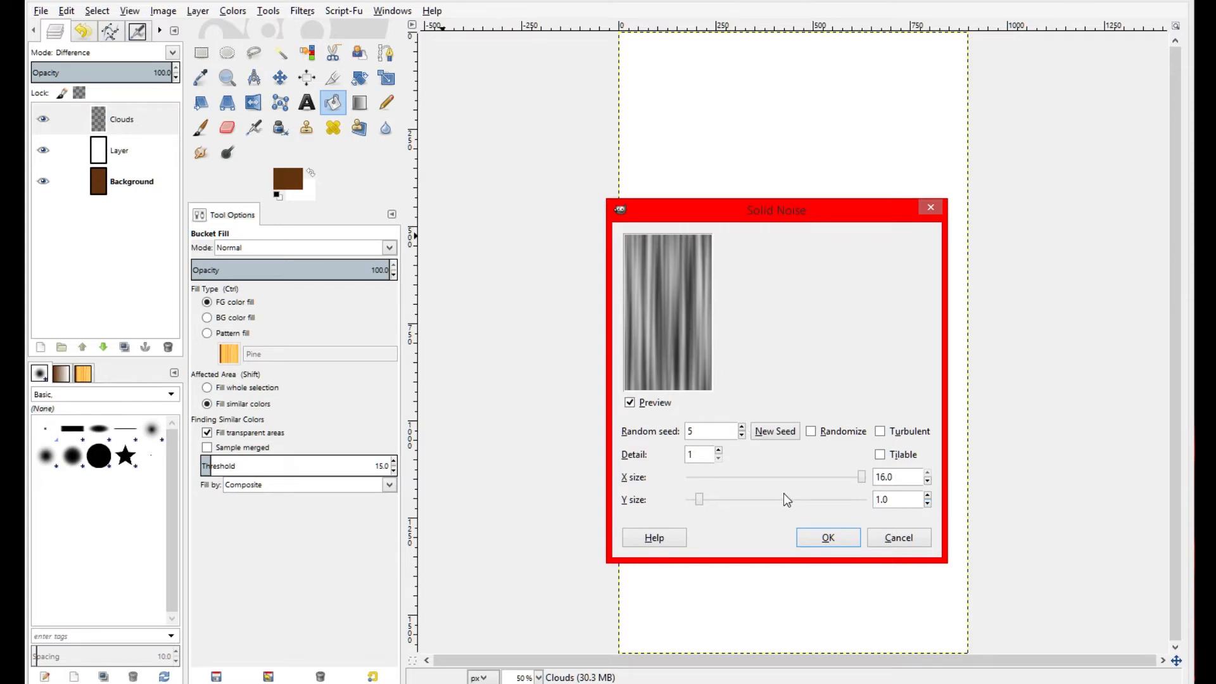
click(835, 537)
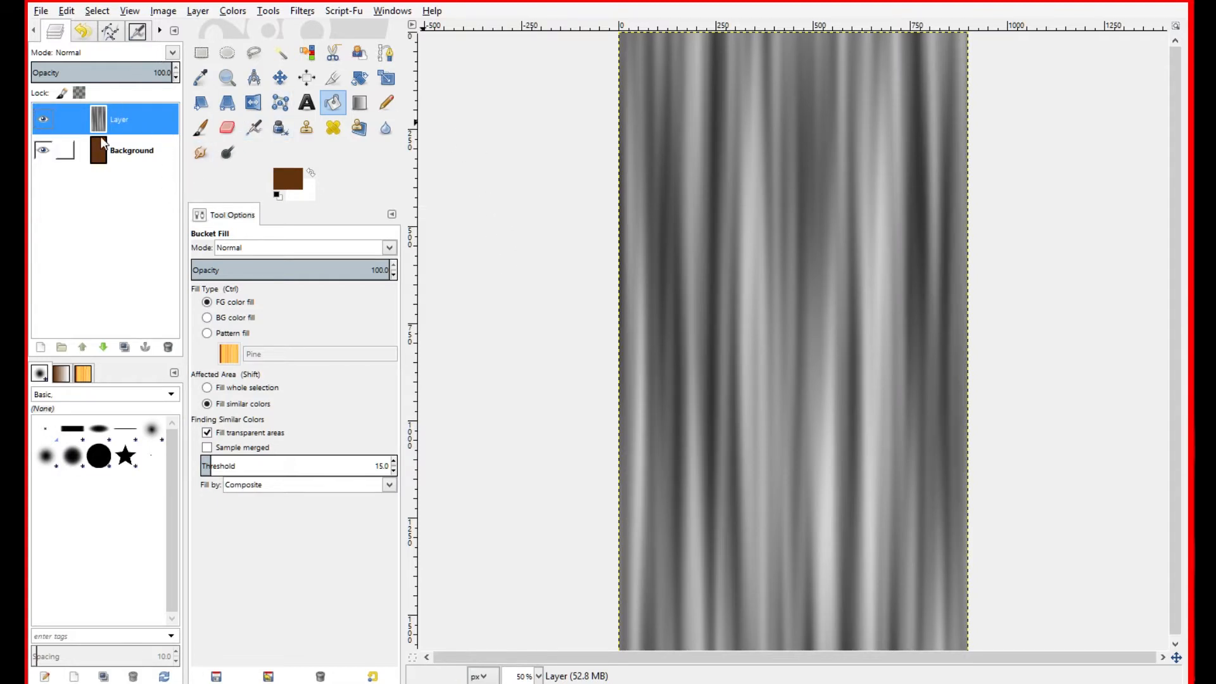
Set the striped cloud layer's blend mode to Overlay and its opacity to about 45.1
click(171, 54)
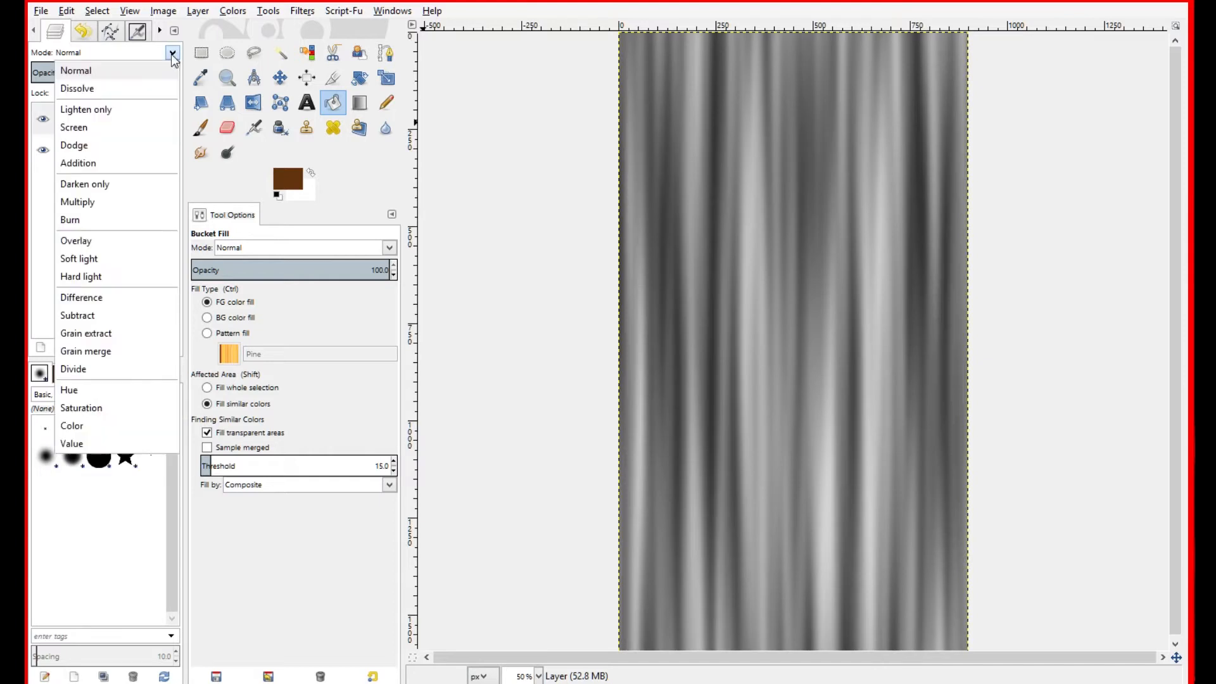
click(86, 244)
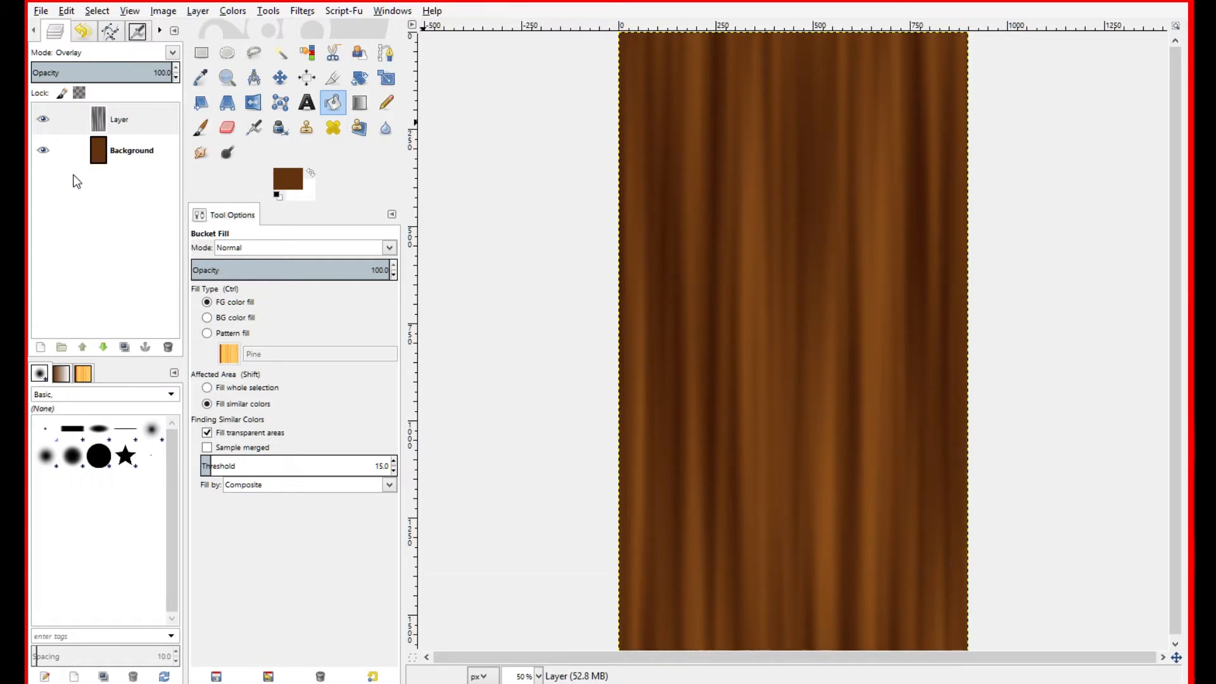
click(101, 73)
drag(101, 73, 95, 74)
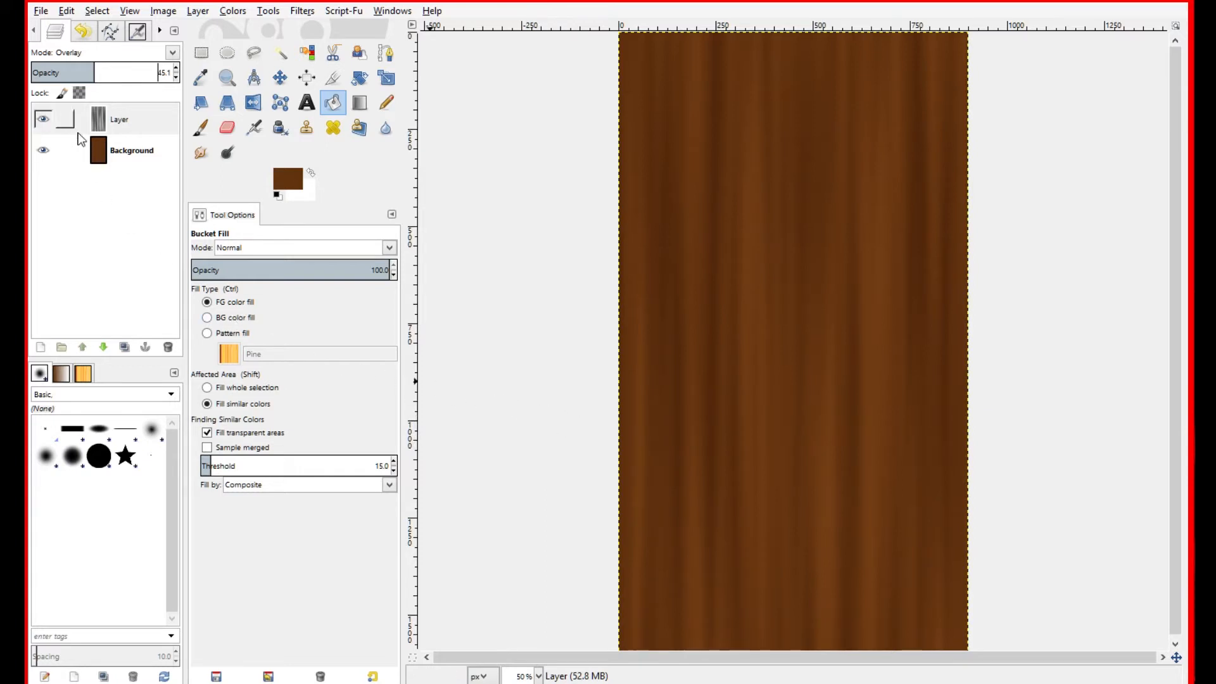
Duplicate the striped overlay layer
click(117, 119)
right_click(115, 114)
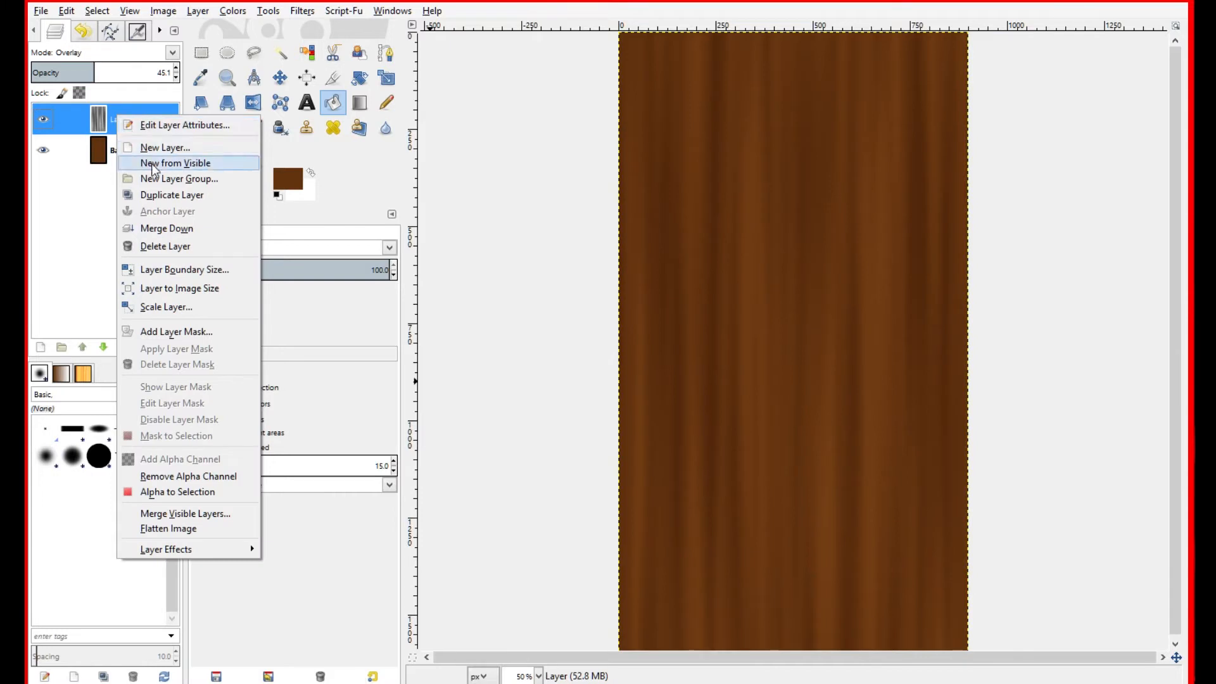
click(162, 202)
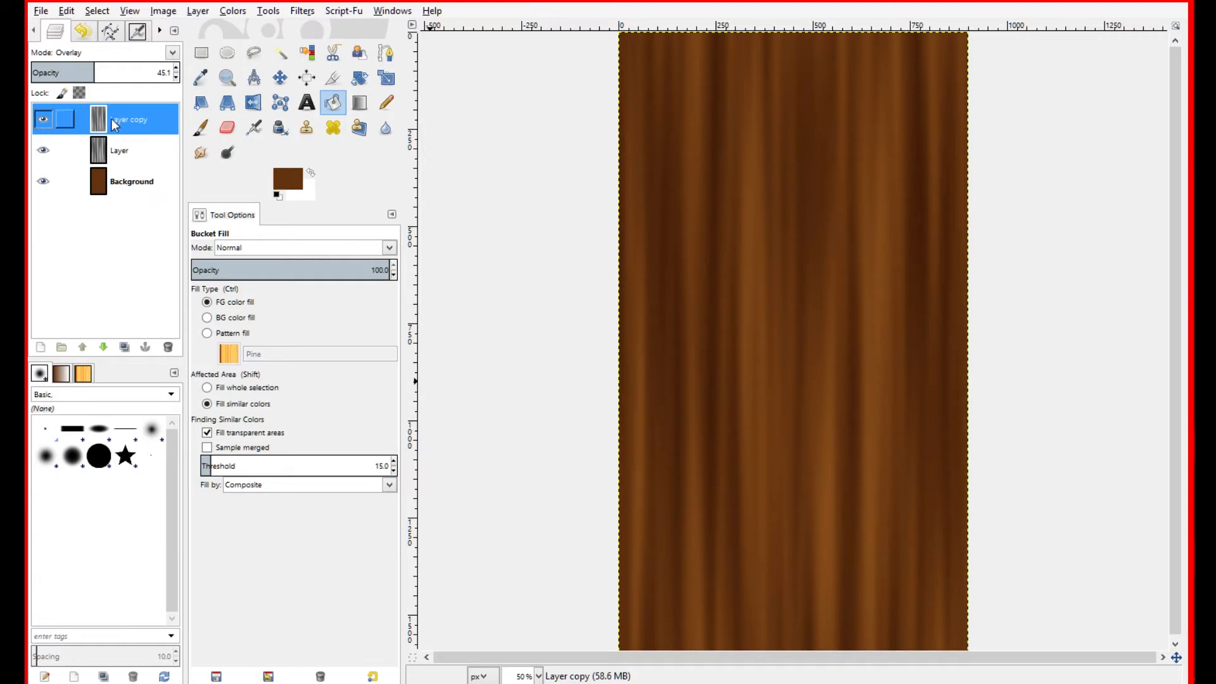
Apply the Edge edge-detect filter to the layer copy using the Prewitt compass algorithm, amount 10.0 and Smear
click(301, 12)
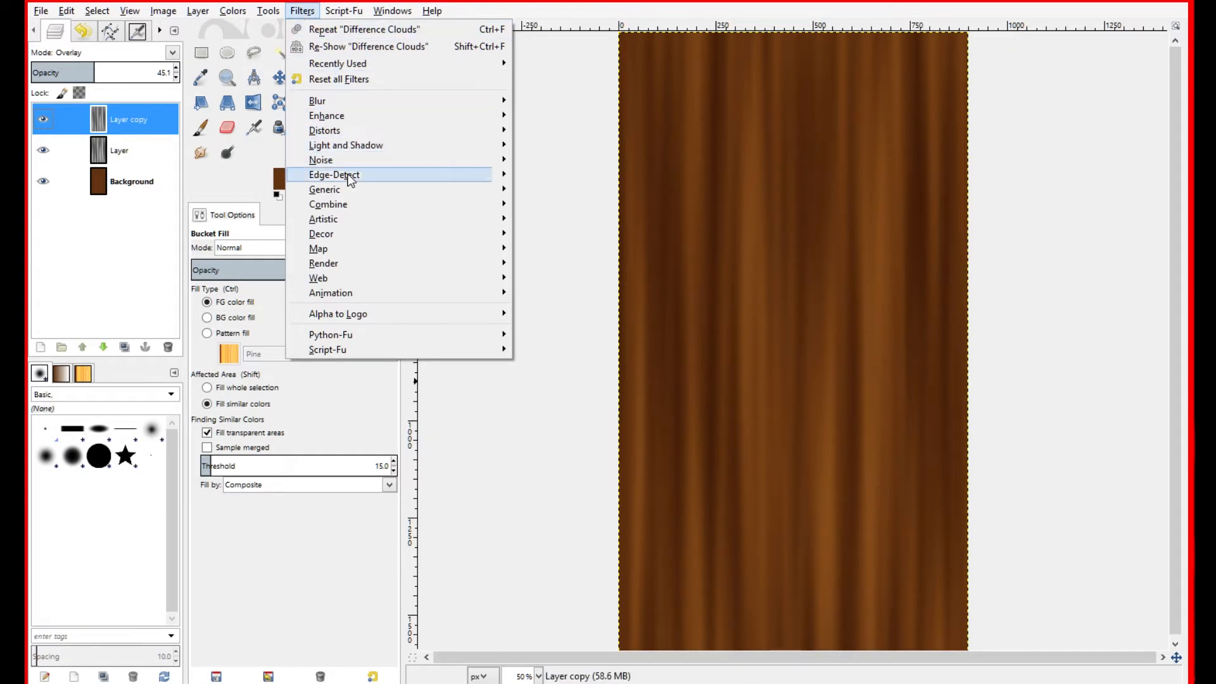
mouse_move(349, 180)
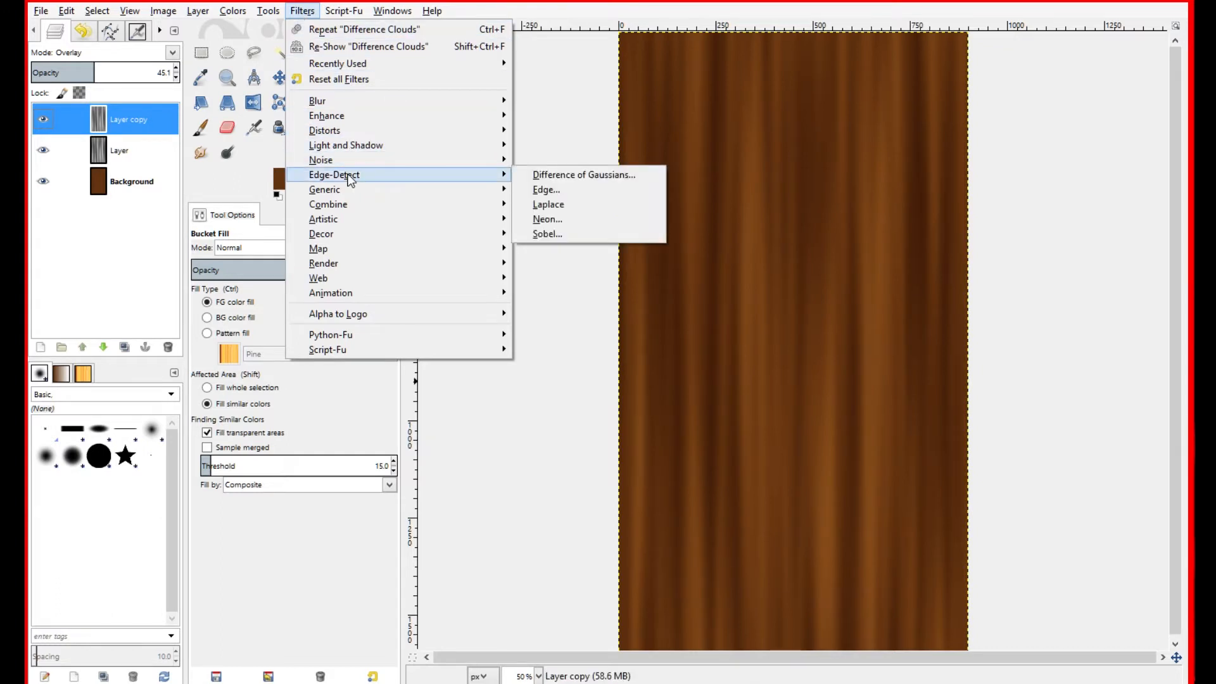
click(544, 190)
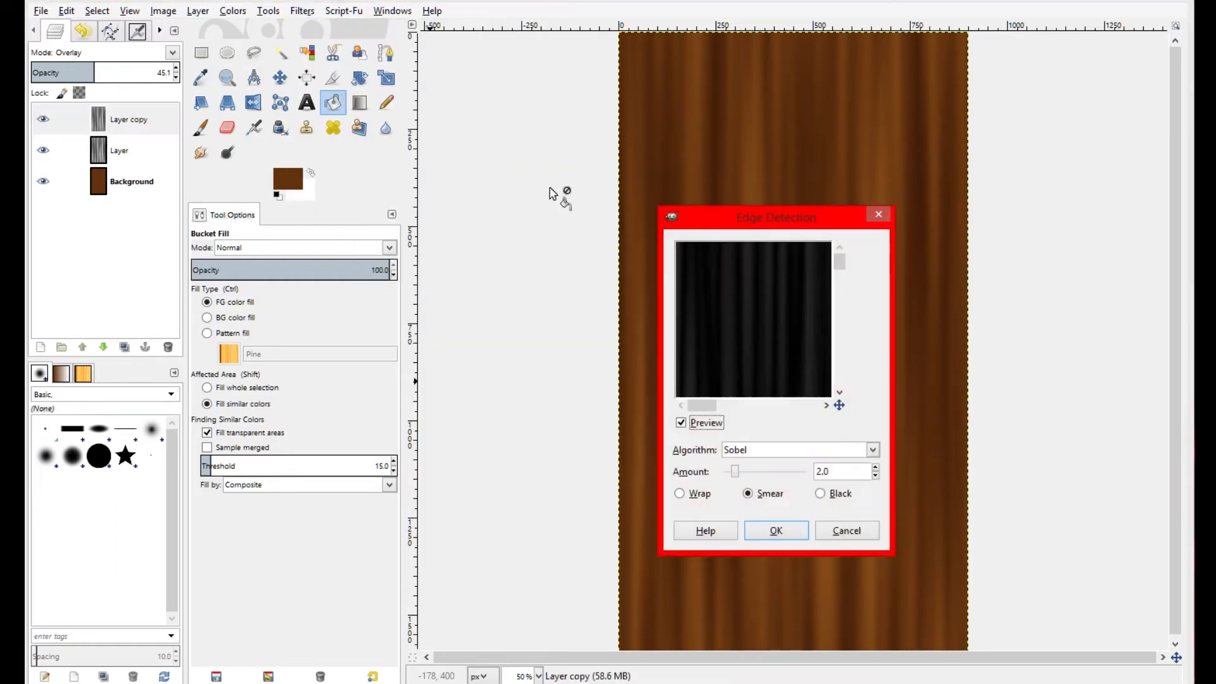
drag(771, 213, 467, 166)
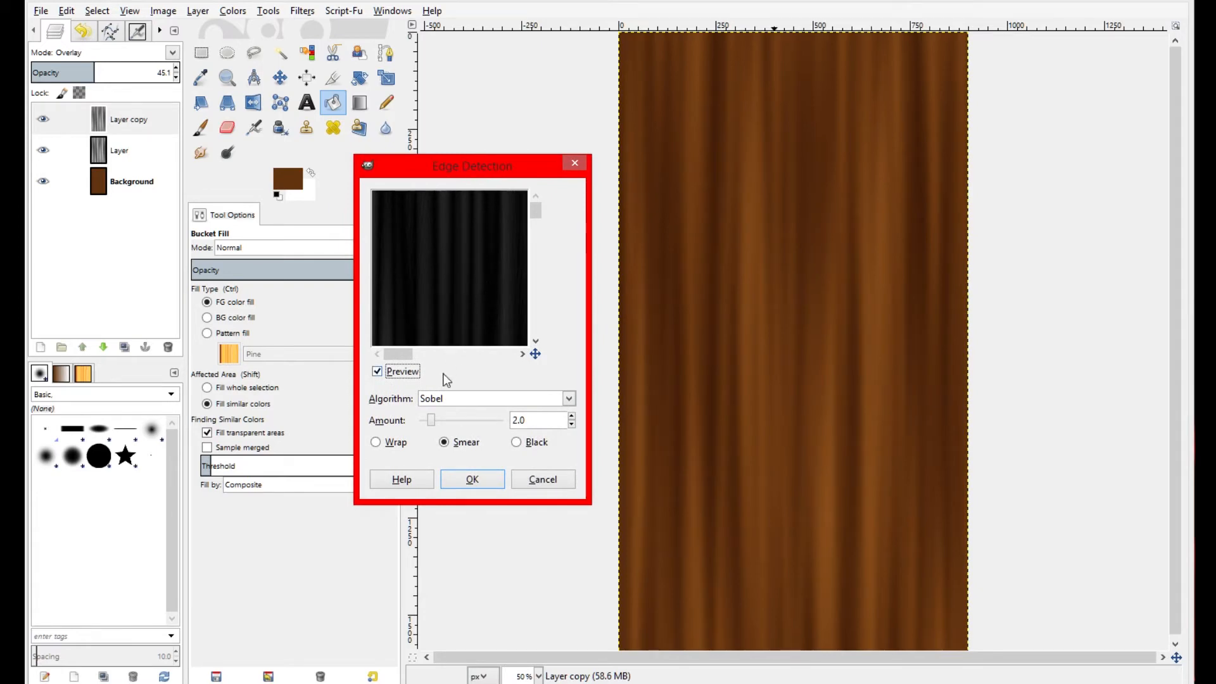
click(480, 404)
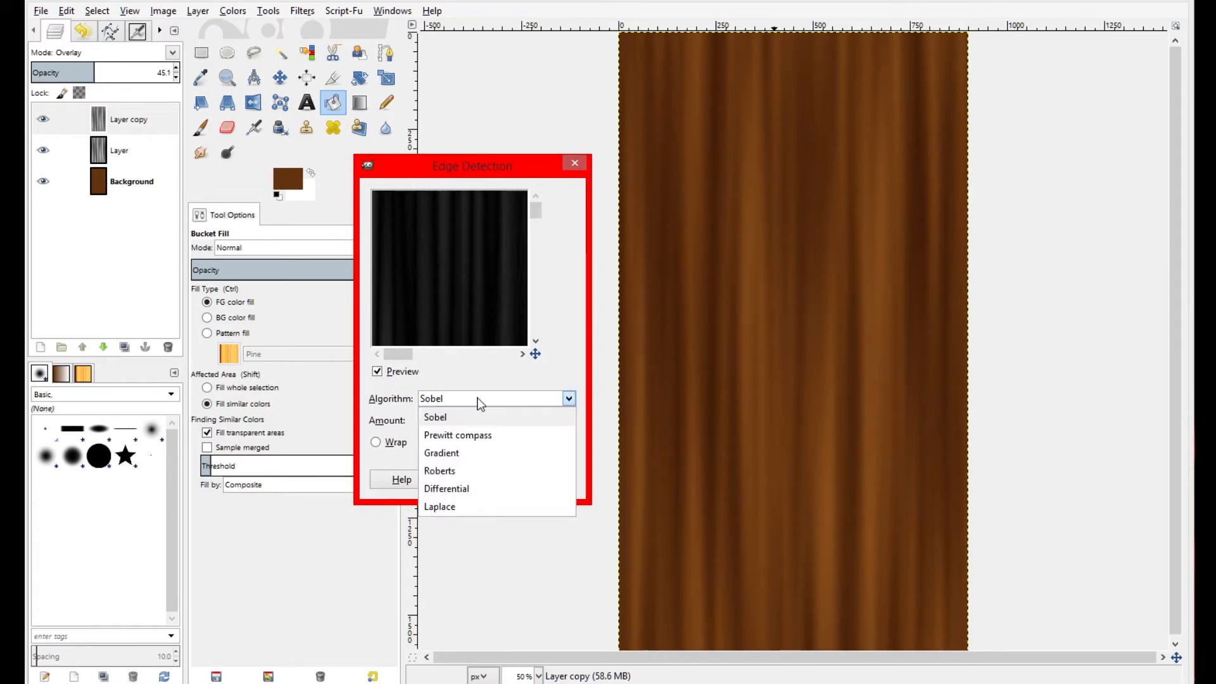
click(472, 437)
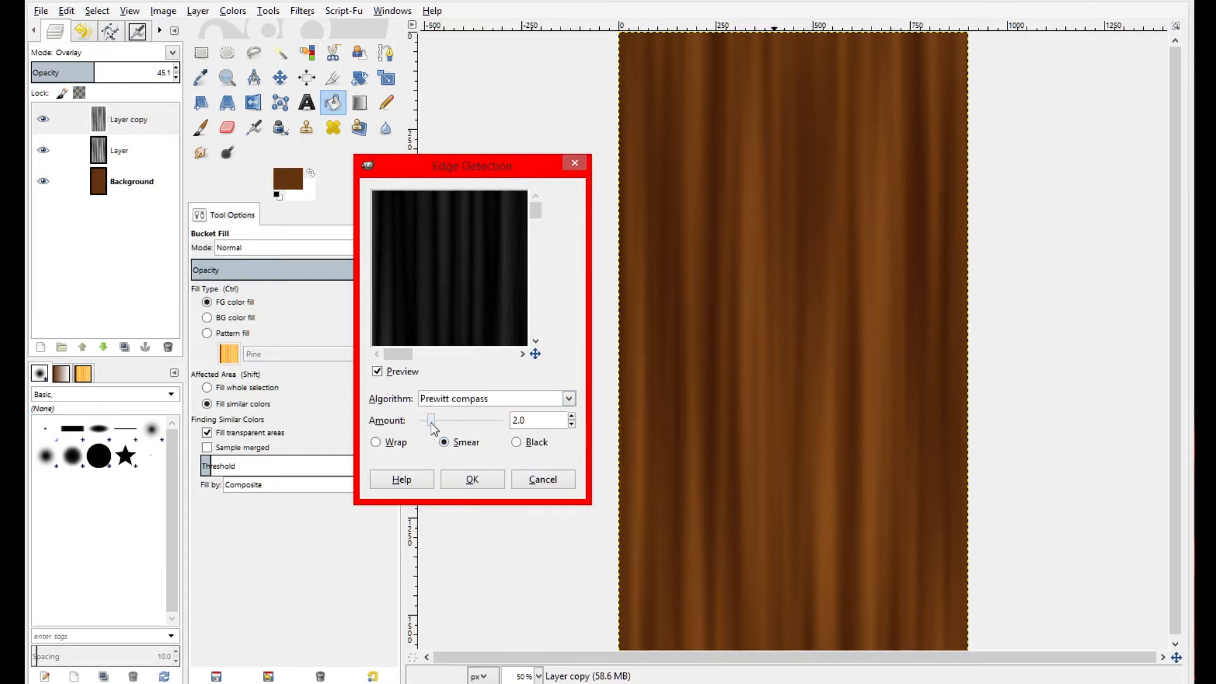
drag(431, 423, 505, 429)
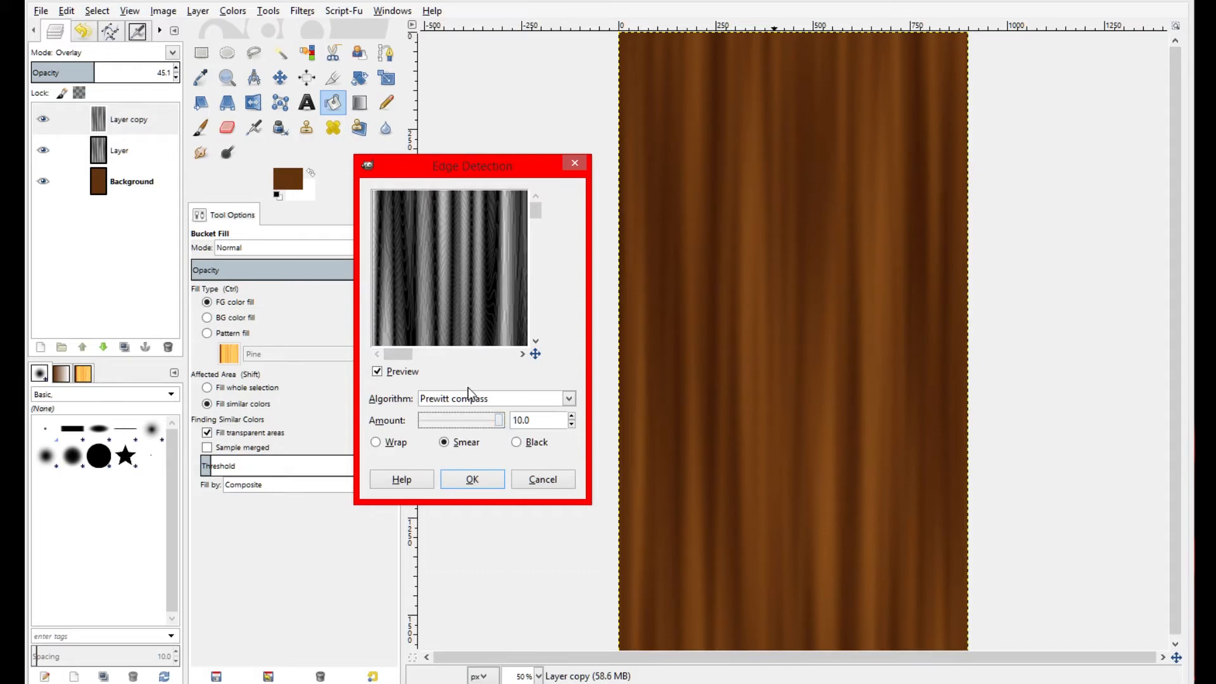
click(466, 482)
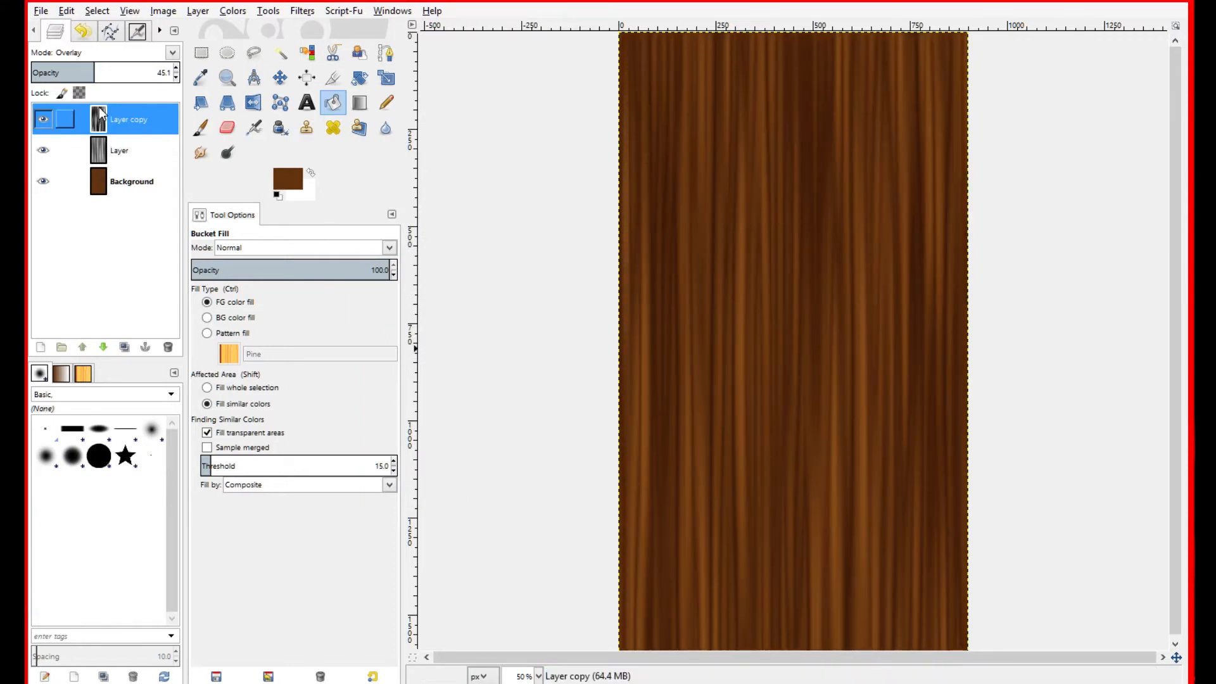
Lower the edge-detected layer copy's opacity to about 39.7
click(90, 70)
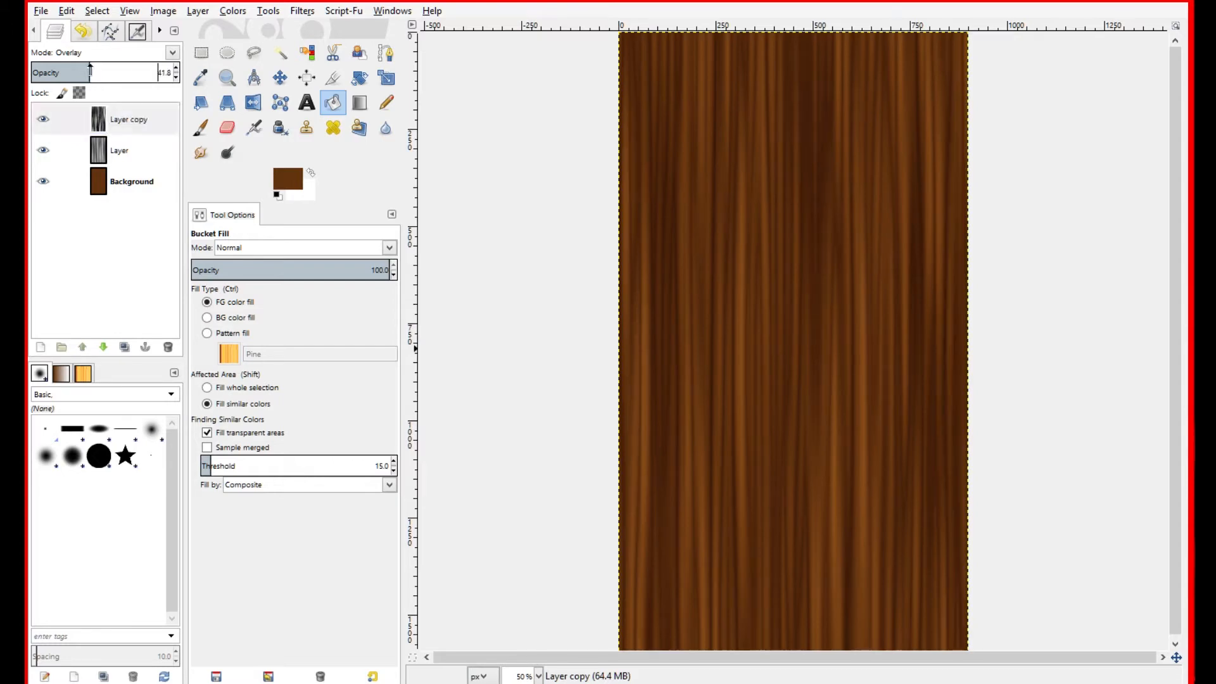
drag(90, 70, 88, 70)
click(176, 77)
Duplicate the edge-detected layer and offset the new copy by 8 px in X and 8 px in Y with wrap around
right_click(130, 119)
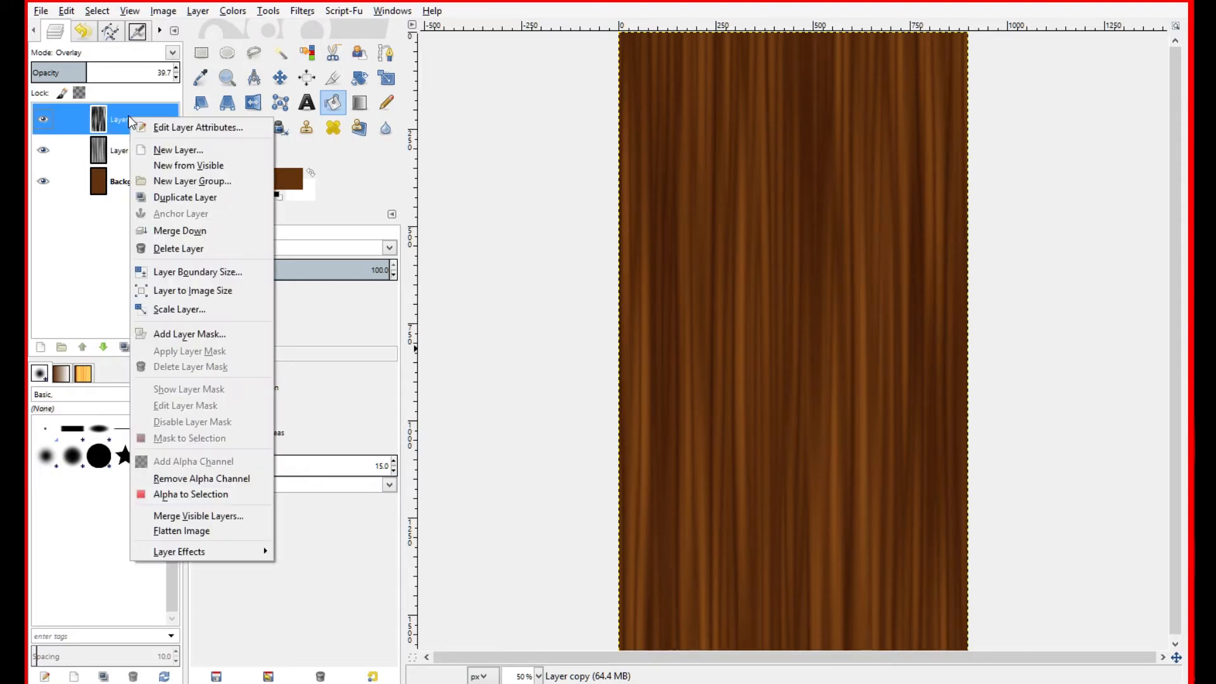
click(169, 197)
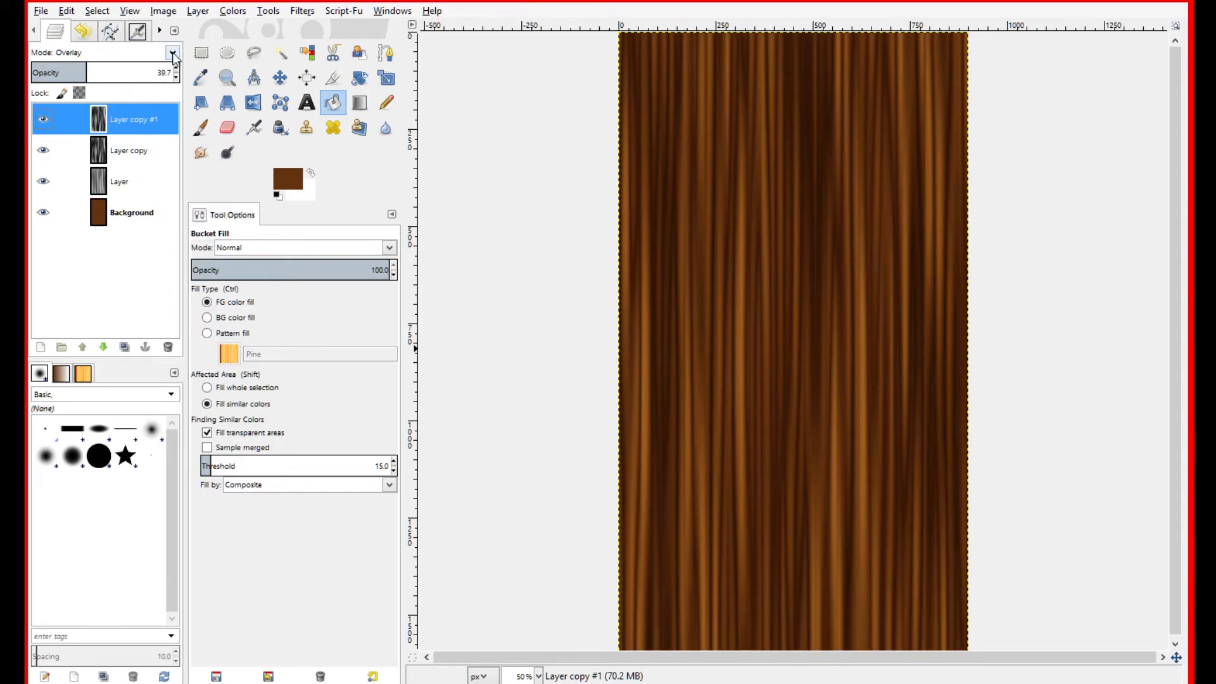
click(190, 12)
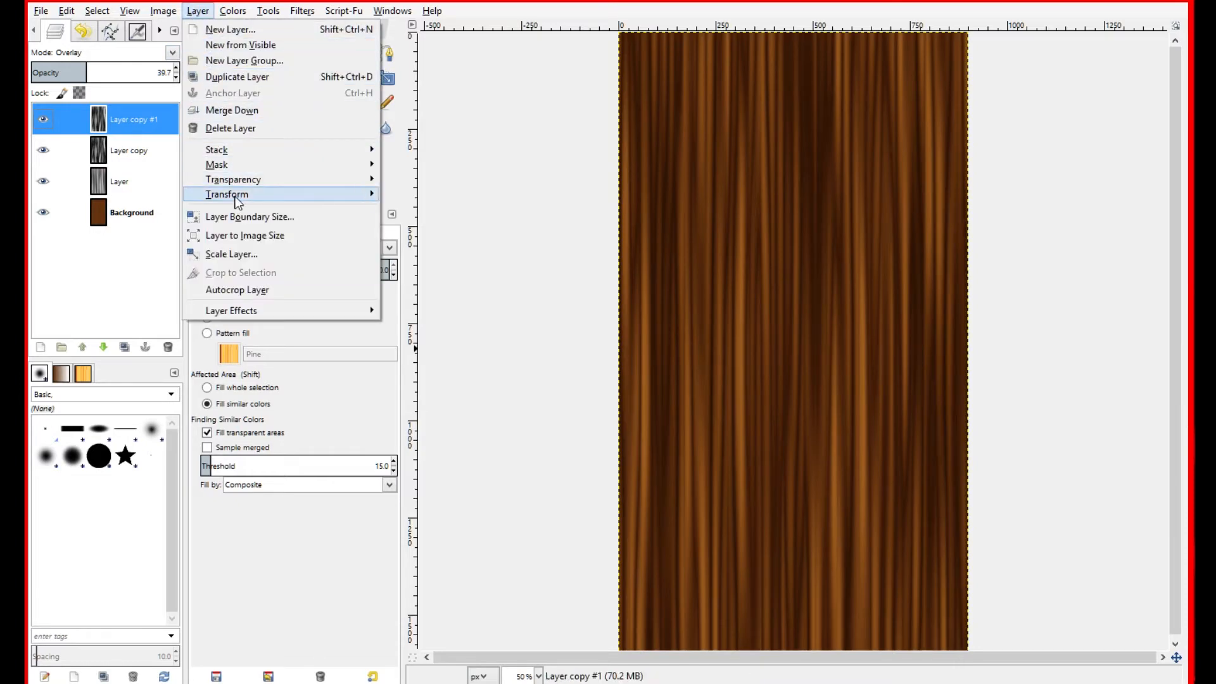
mouse_move(238, 200)
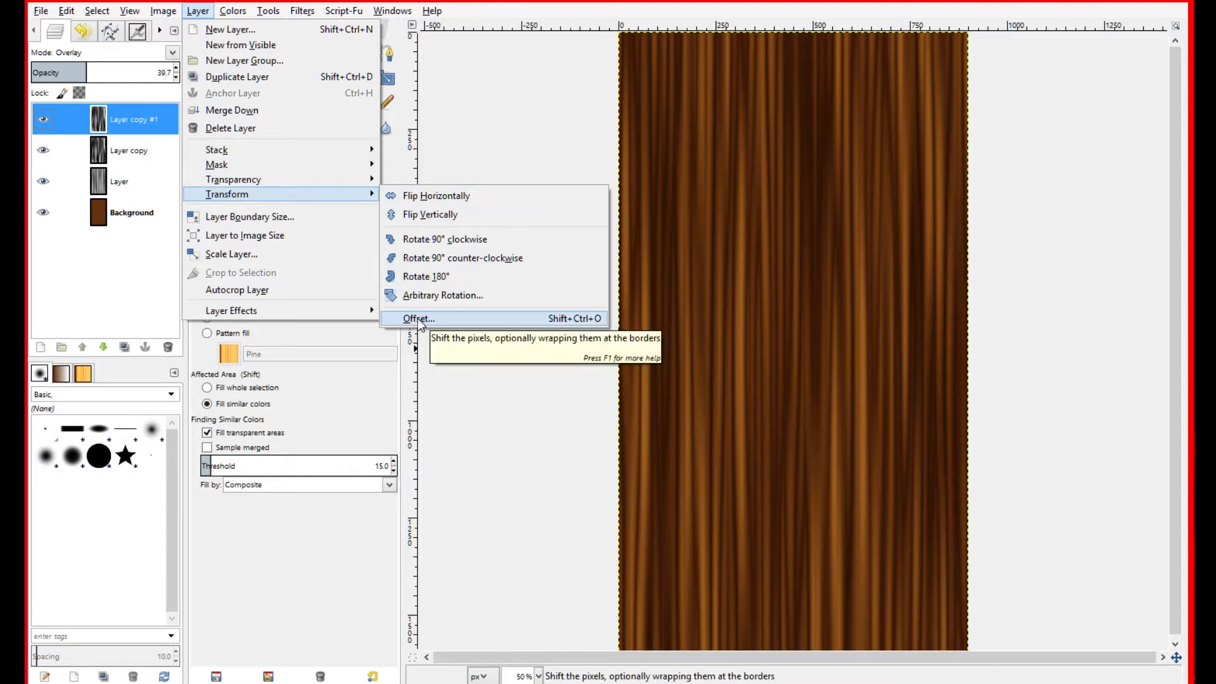
click(463, 324)
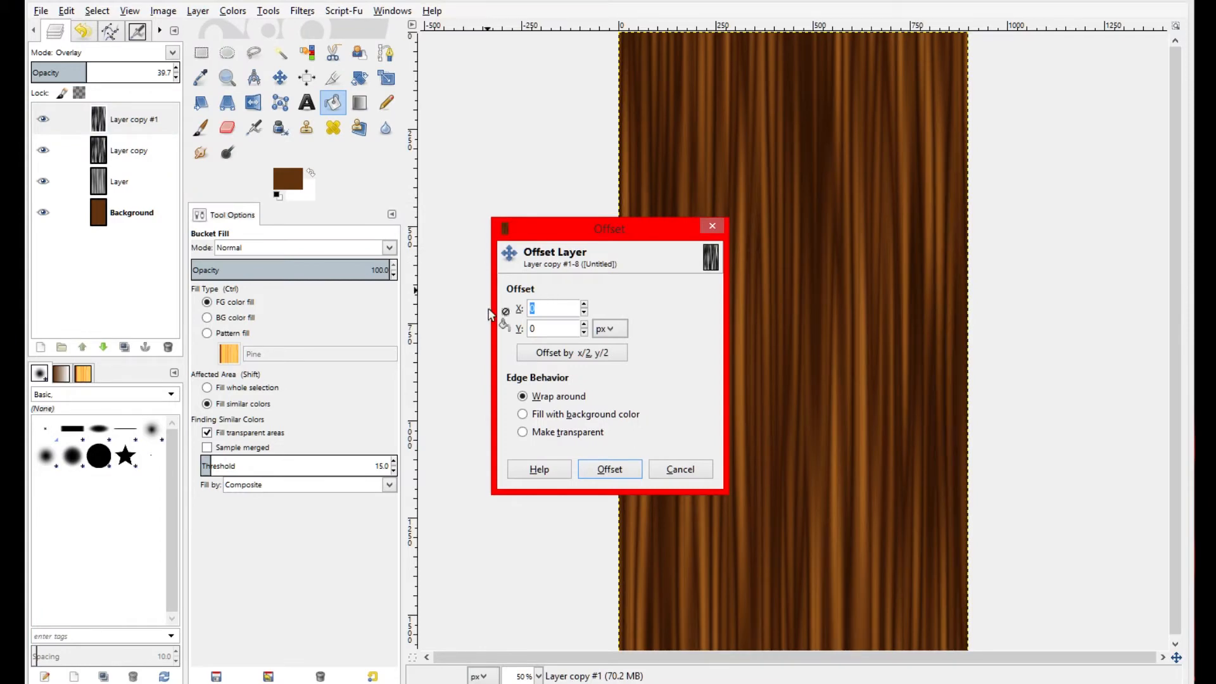
text(8)
key(Tab)
text(8)
click(615, 473)
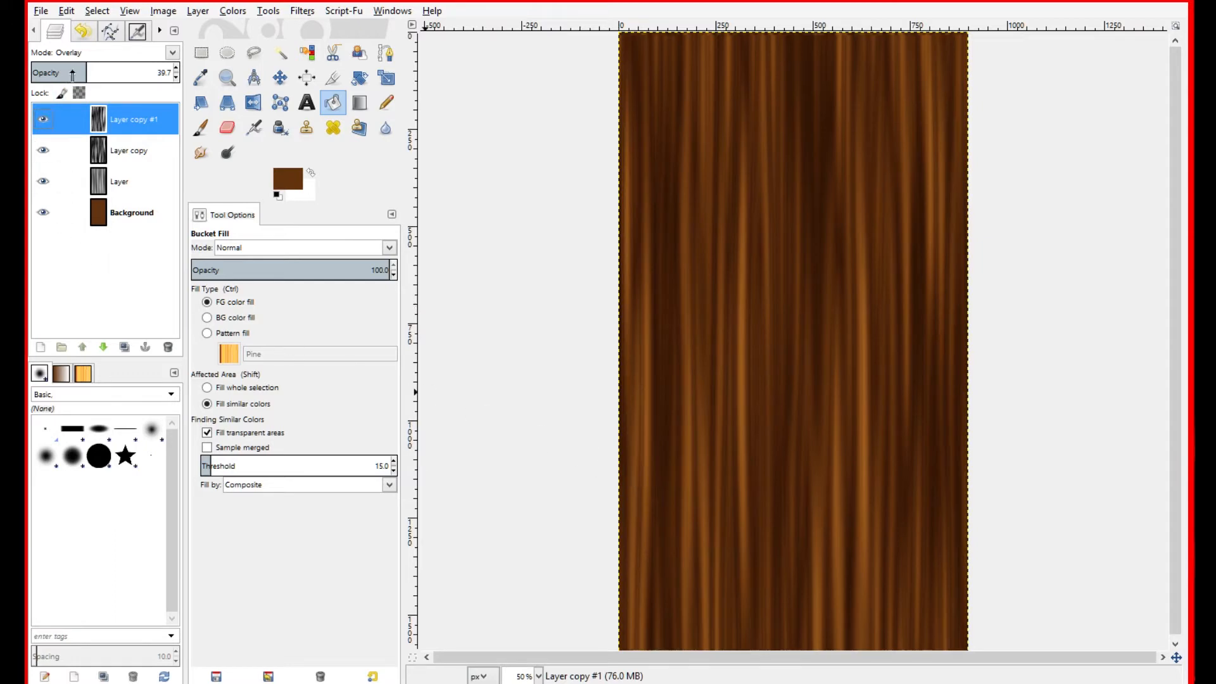
Lower the opacity of the offset layer copy, Layer copy #1, to about 17
drag(76, 72, 56, 73)
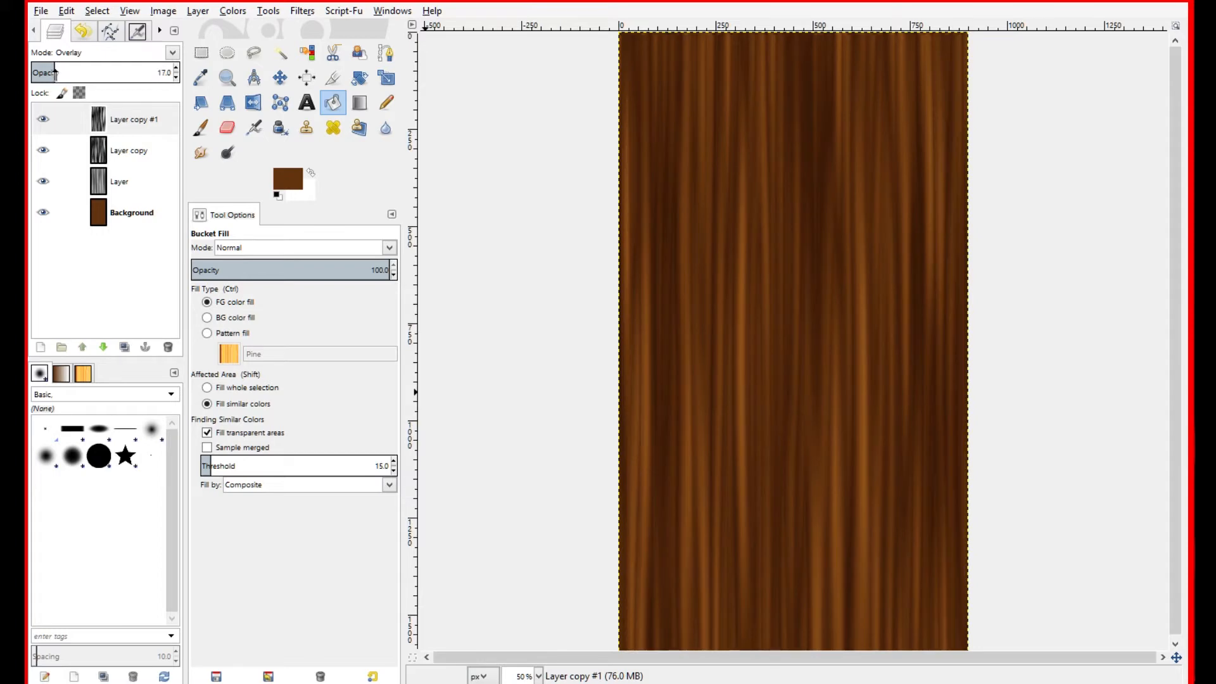
click(177, 78)
click(177, 77)
Add a new 900 x 1600 px layer with transparency fill directly above the Background layer
click(132, 215)
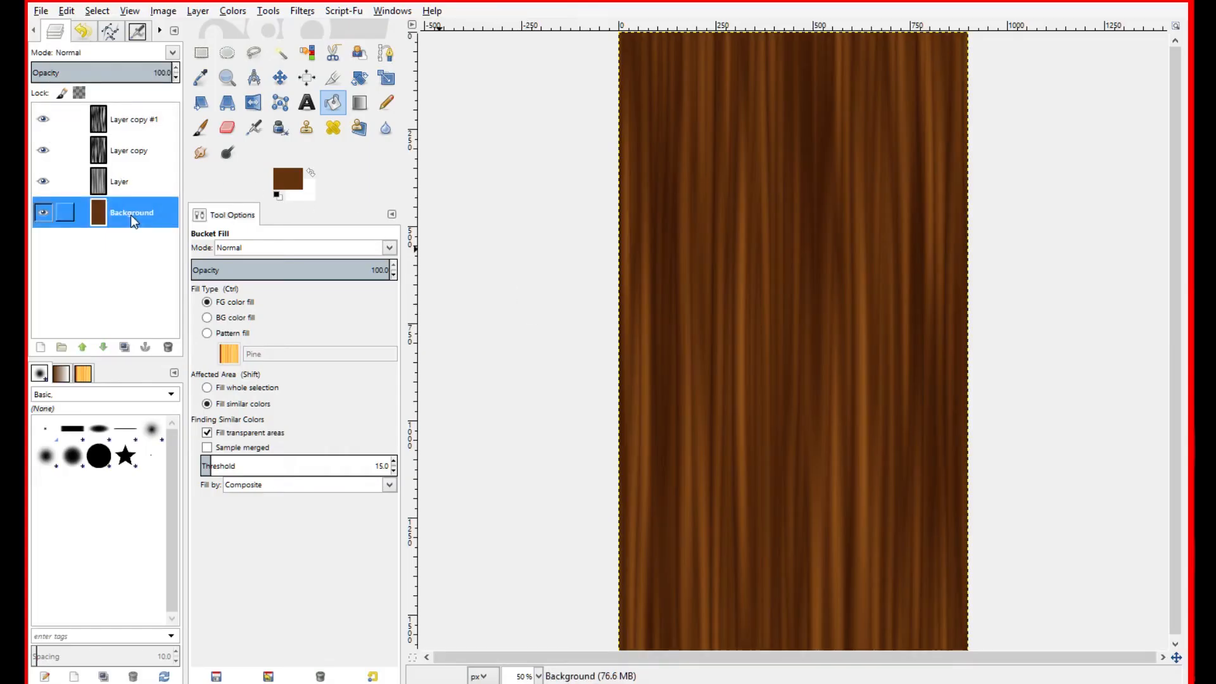
right_click(131, 215)
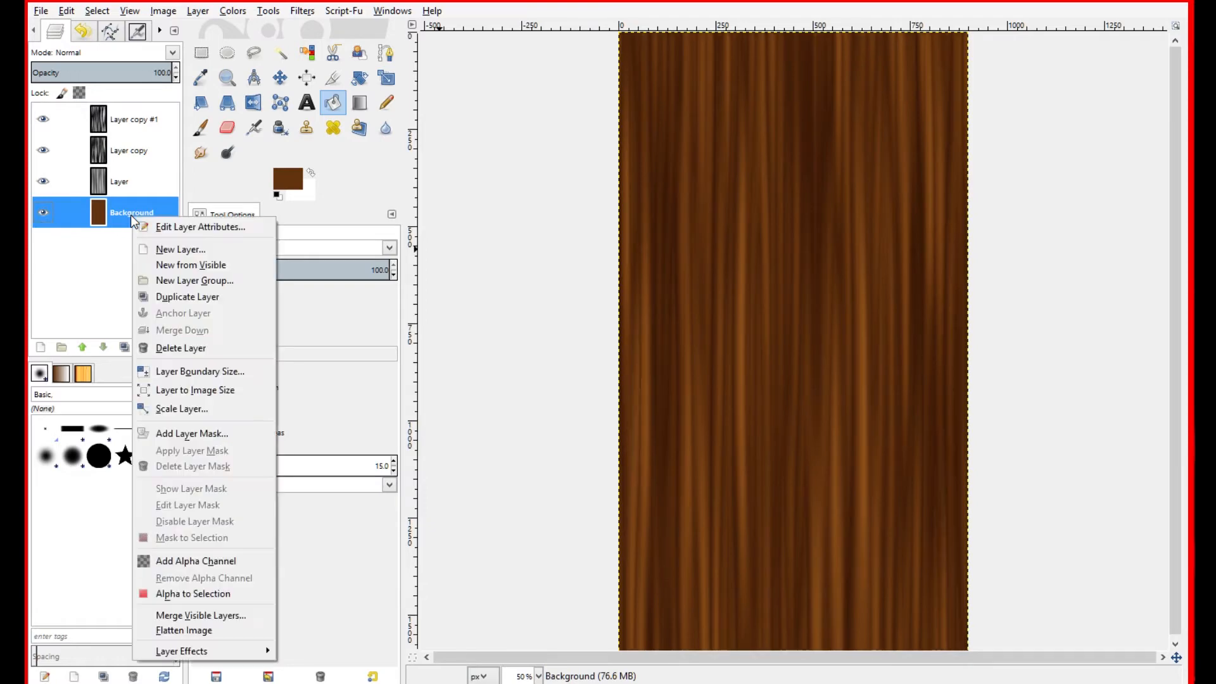
click(176, 250)
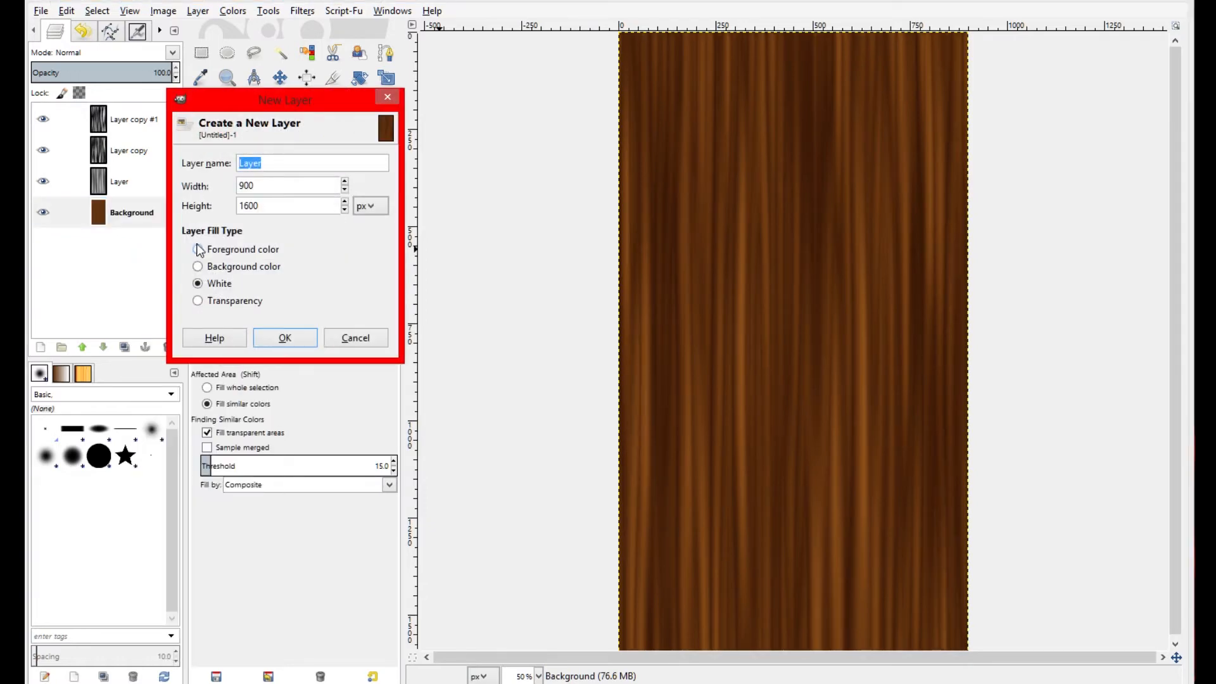
click(198, 302)
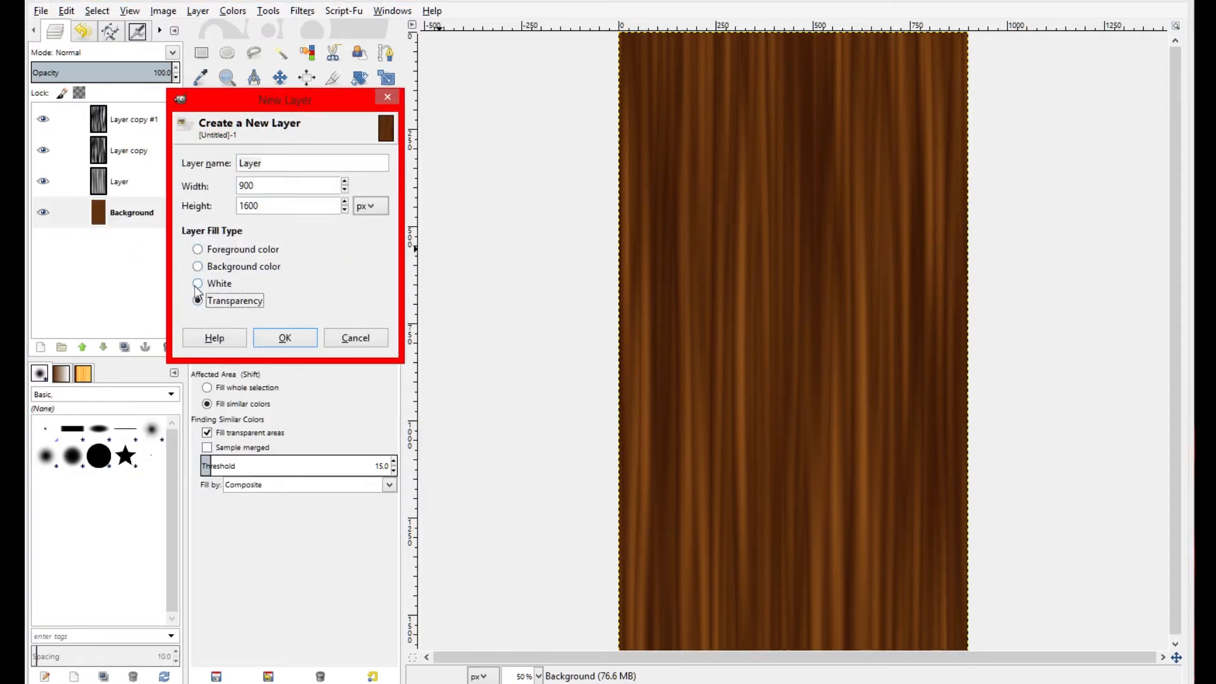
click(283, 336)
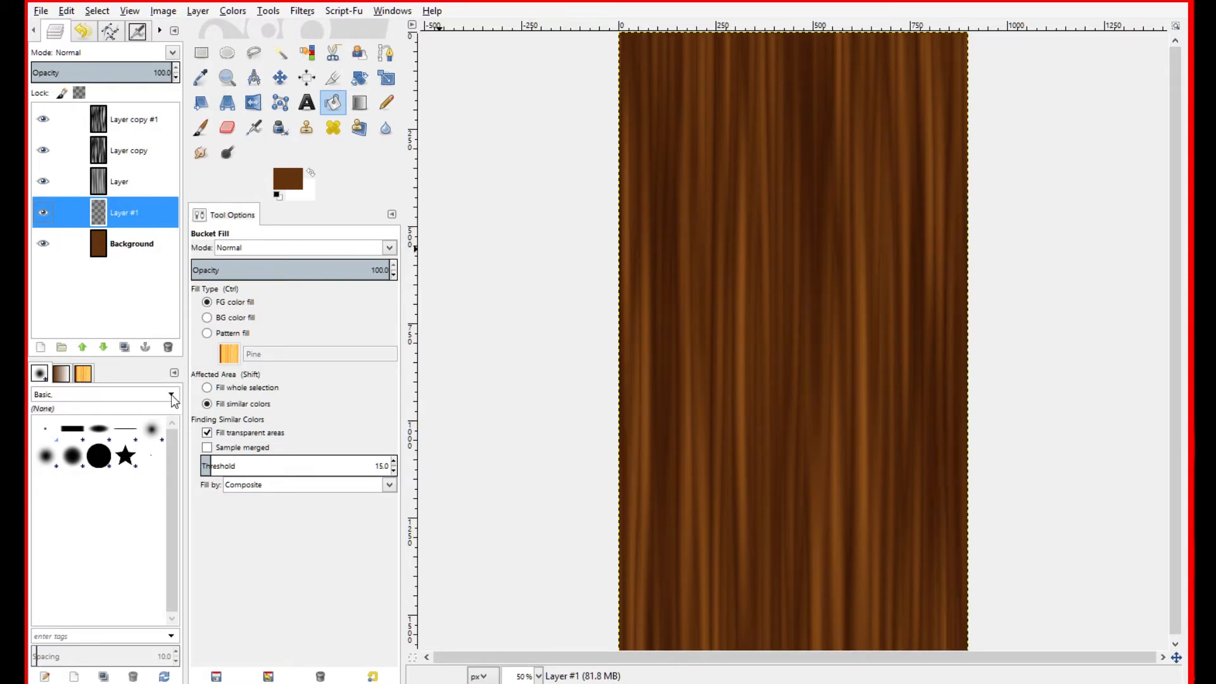
Choose the Paintbrush with the Charcoal 02 brush
click(201, 129)
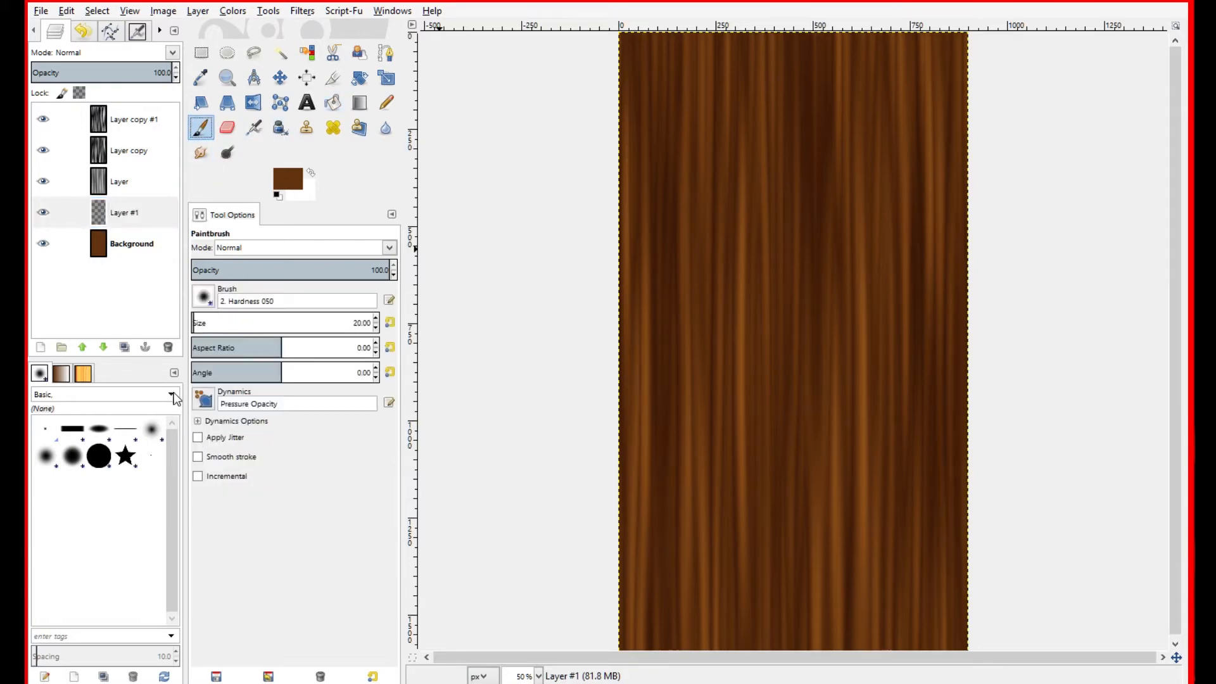
click(206, 297)
click(205, 297)
triple_click(285, 302)
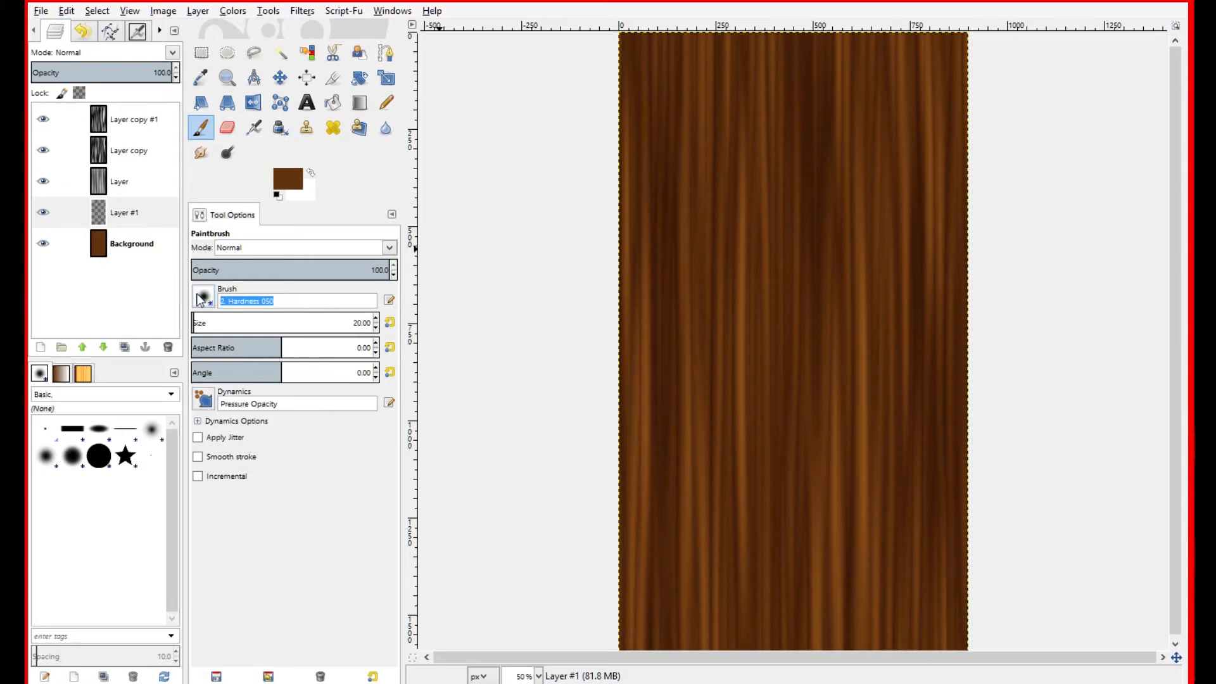
text(charcoal)
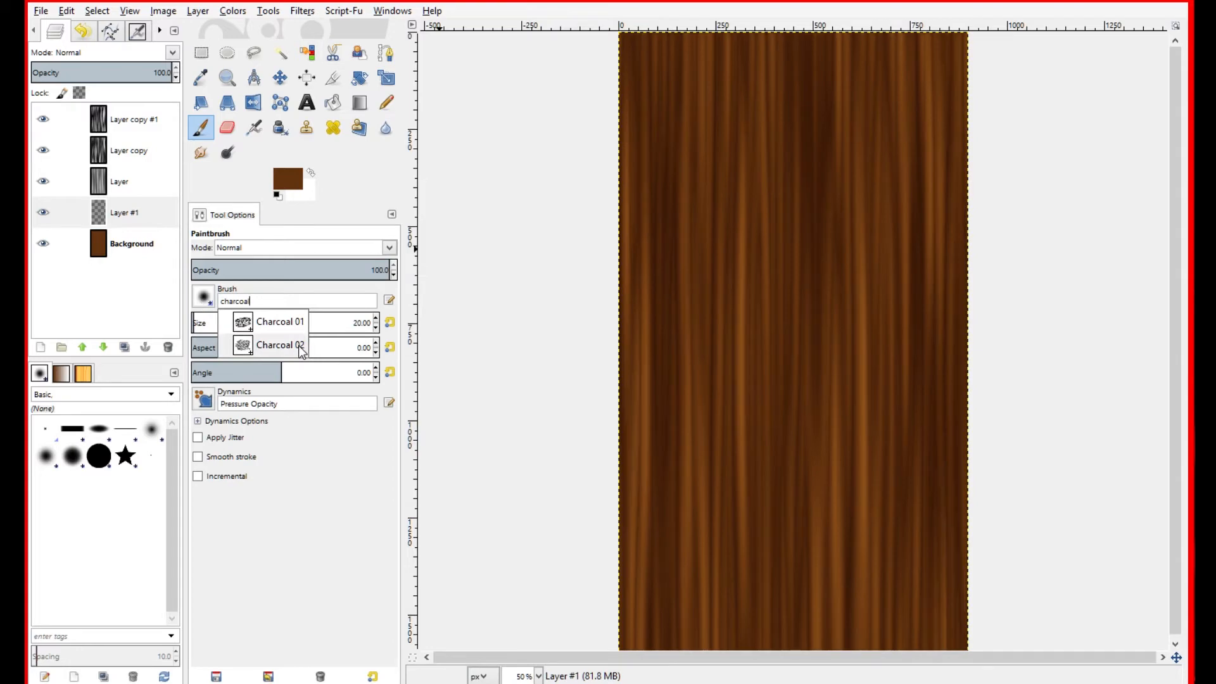
click(299, 344)
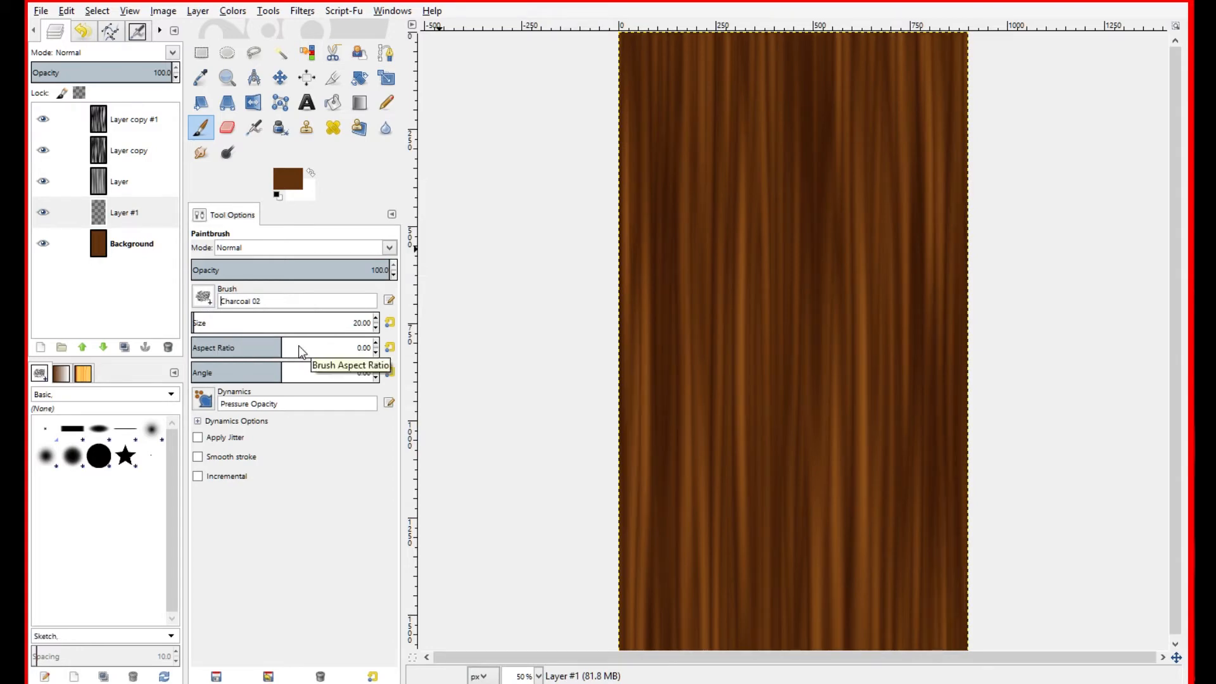
Swap the foreground and background colors and set the foreground to a muted olive green, abb16a
click(310, 173)
click(294, 179)
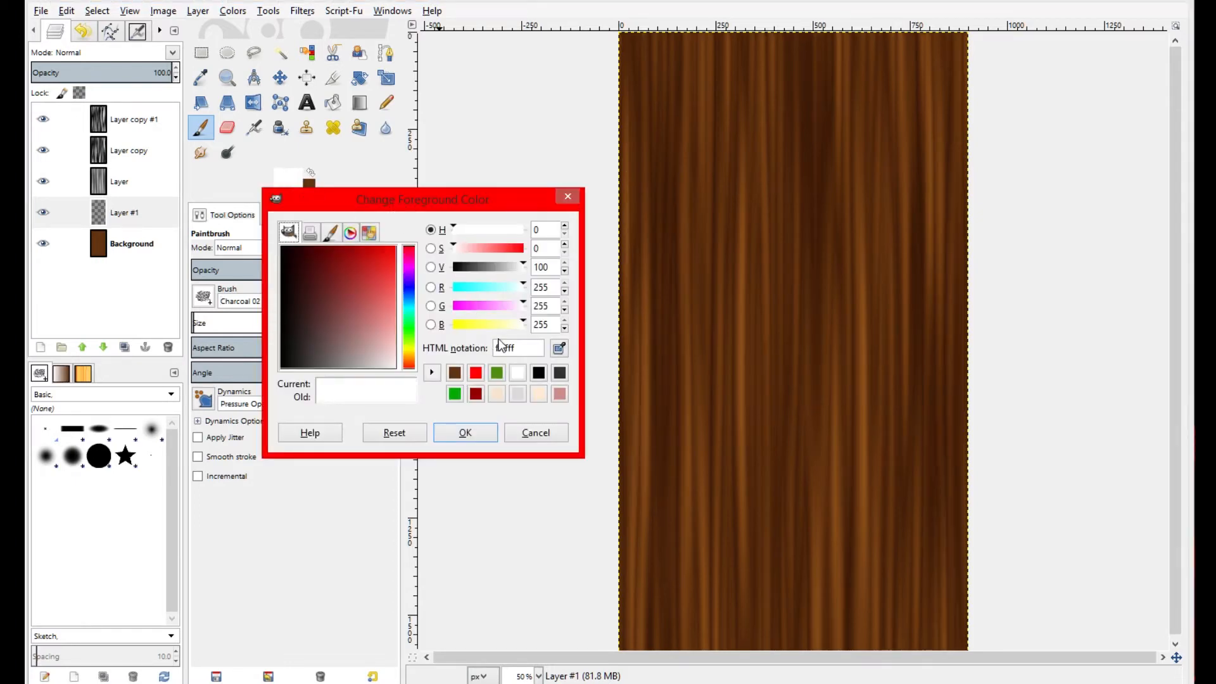
click(497, 373)
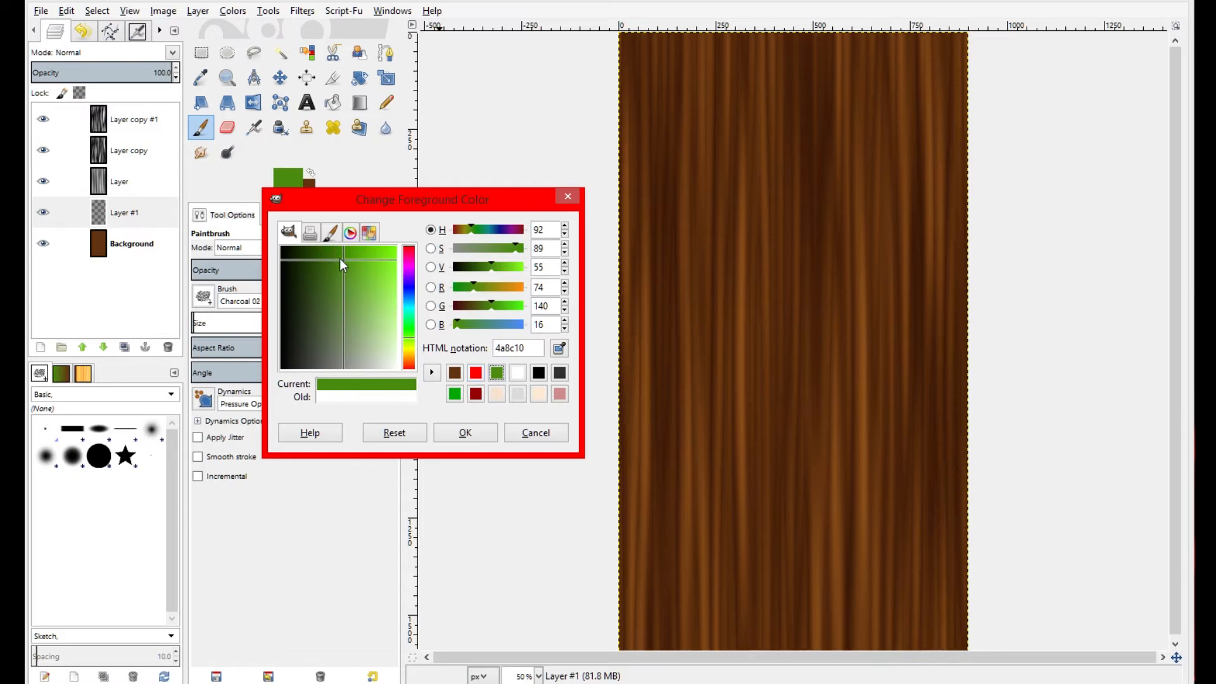
drag(342, 260, 361, 305)
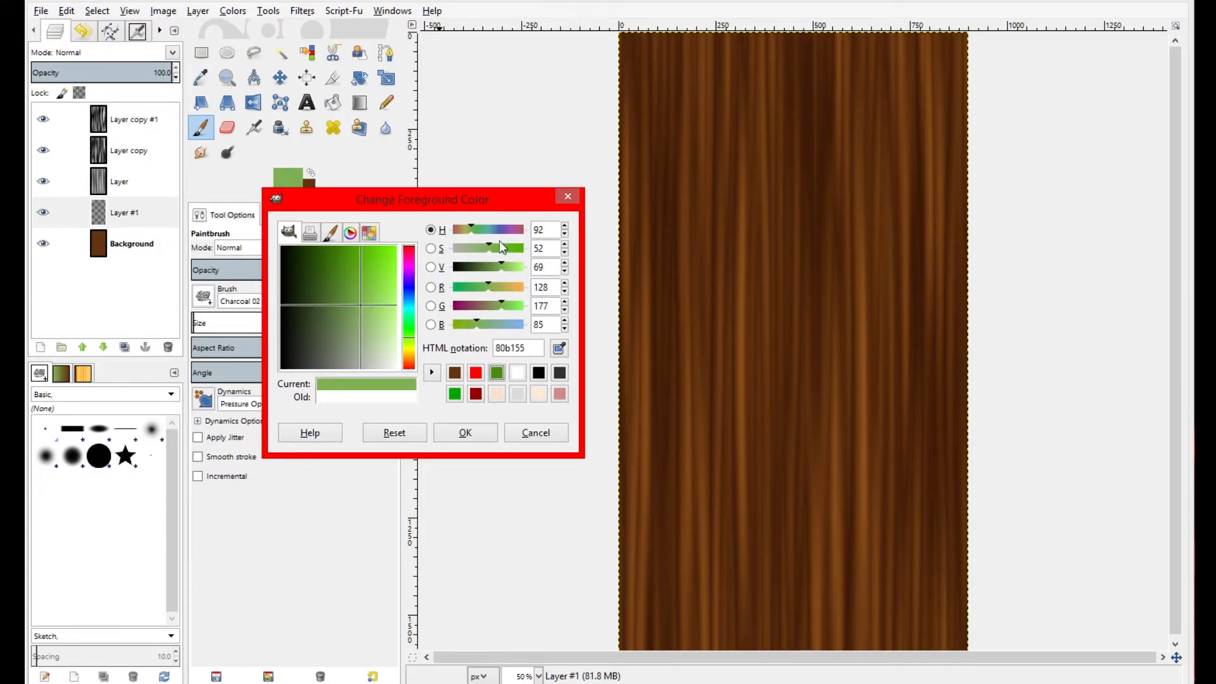
drag(492, 242, 482, 245)
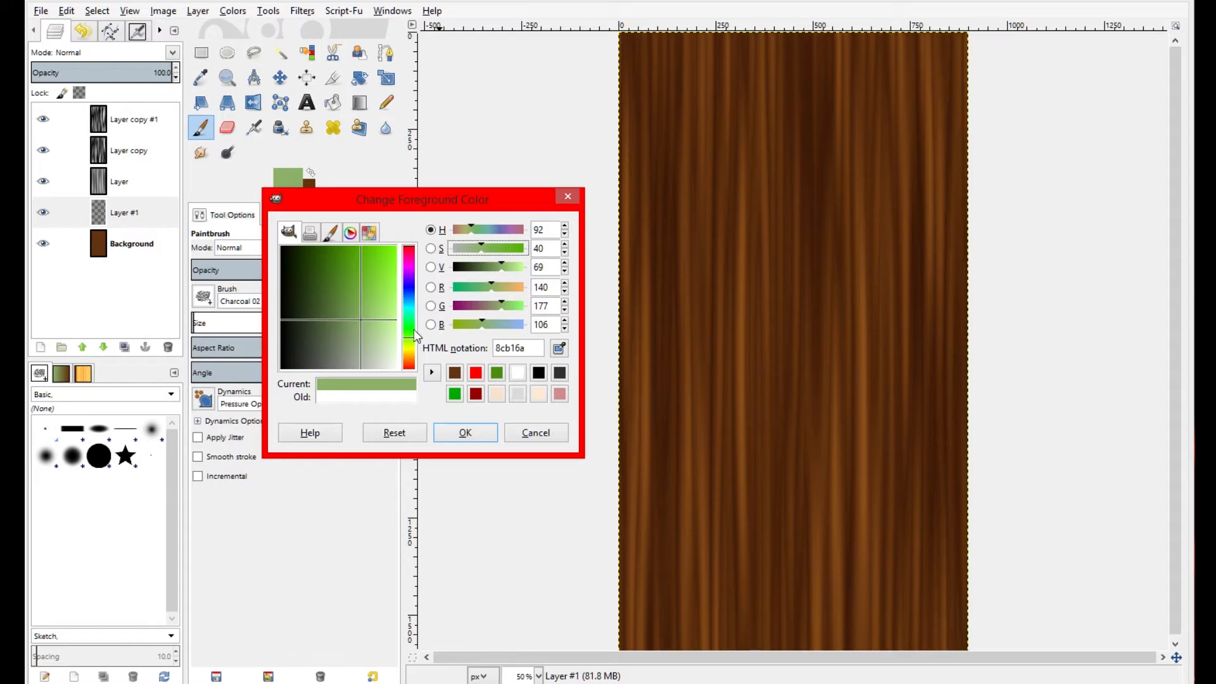
drag(412, 342, 411, 350)
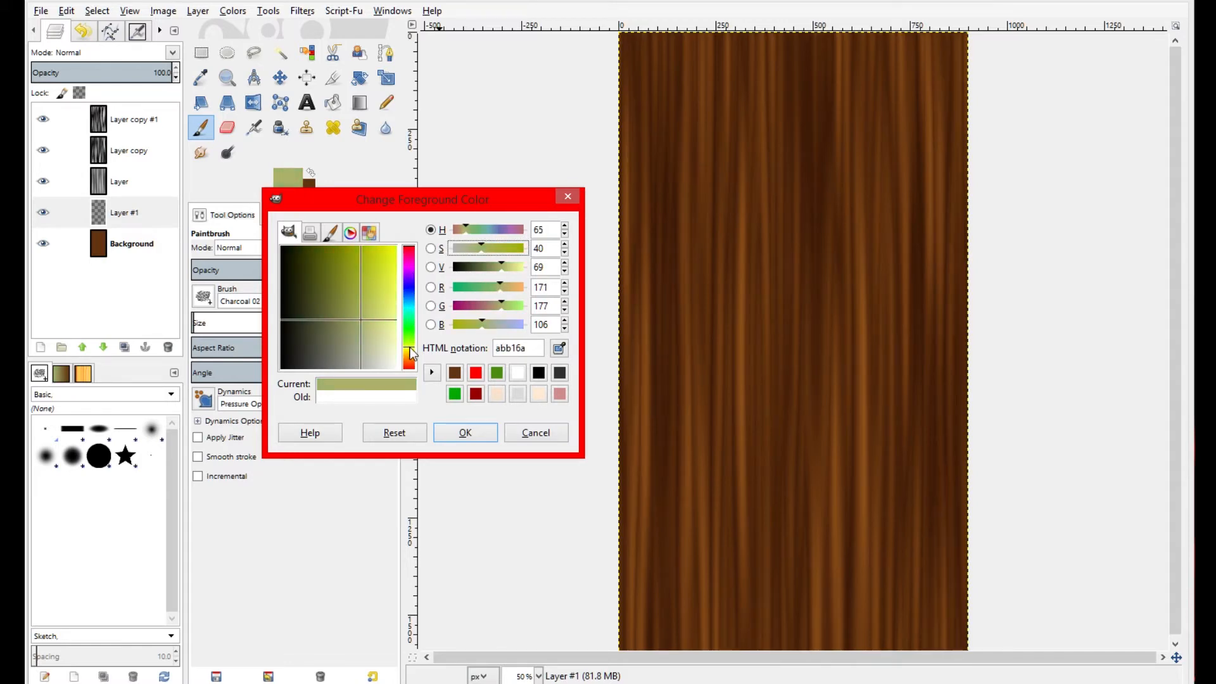
click(466, 433)
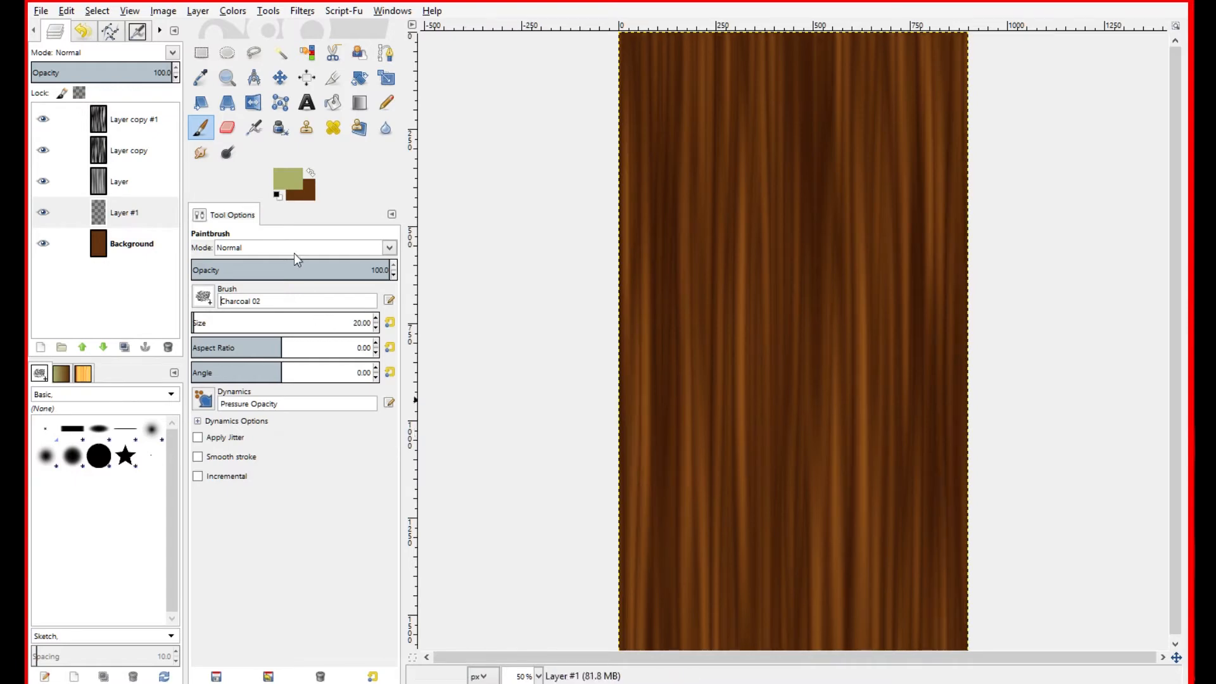
Set the paintbrush opacity to about 30.5 and its size to about 310
drag(350, 271, 252, 271)
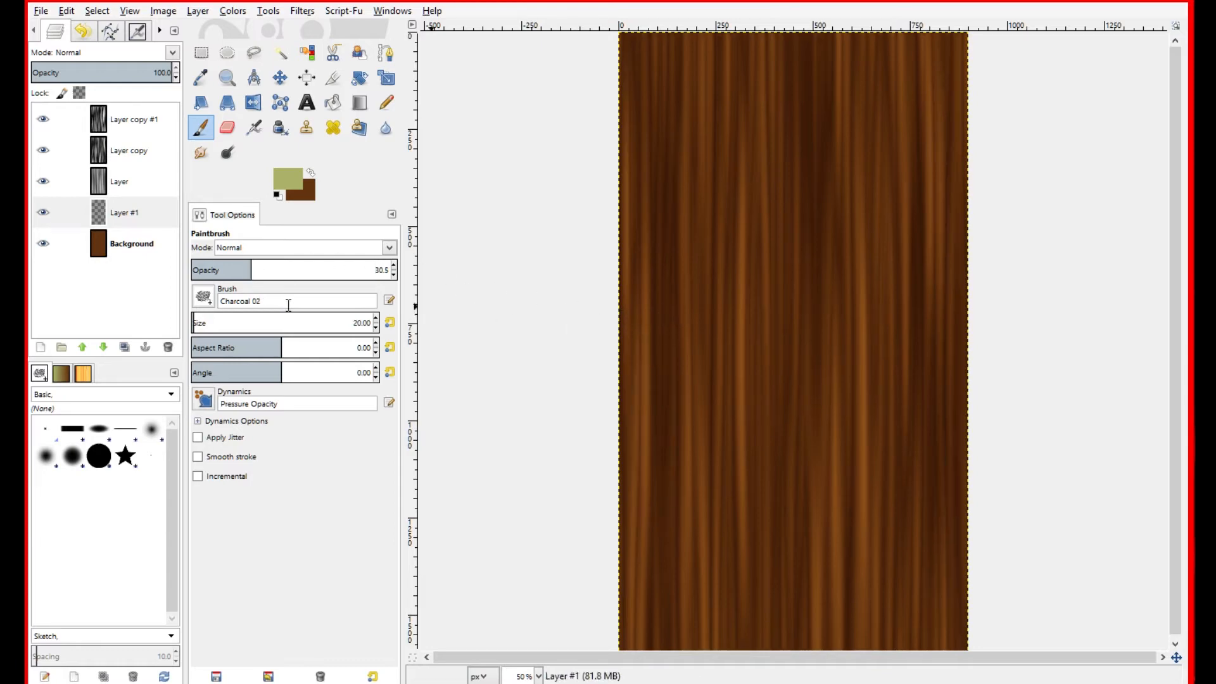
drag(201, 324, 242, 318)
click(242, 318)
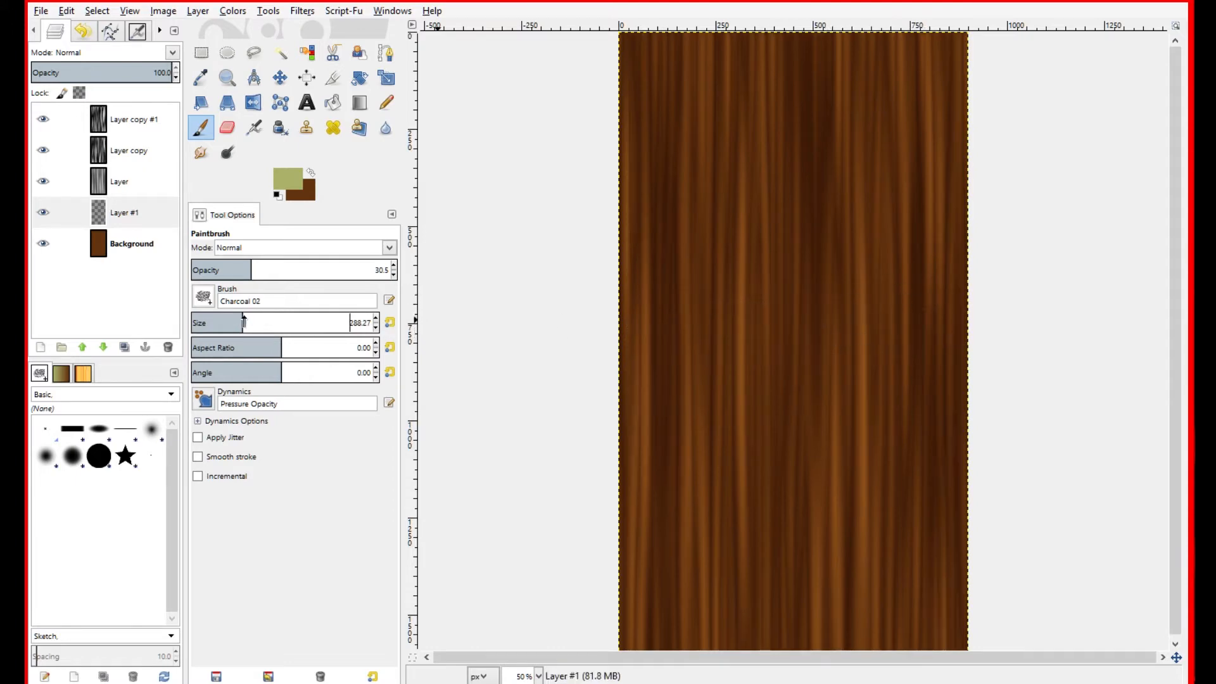
drag(244, 322, 246, 321)
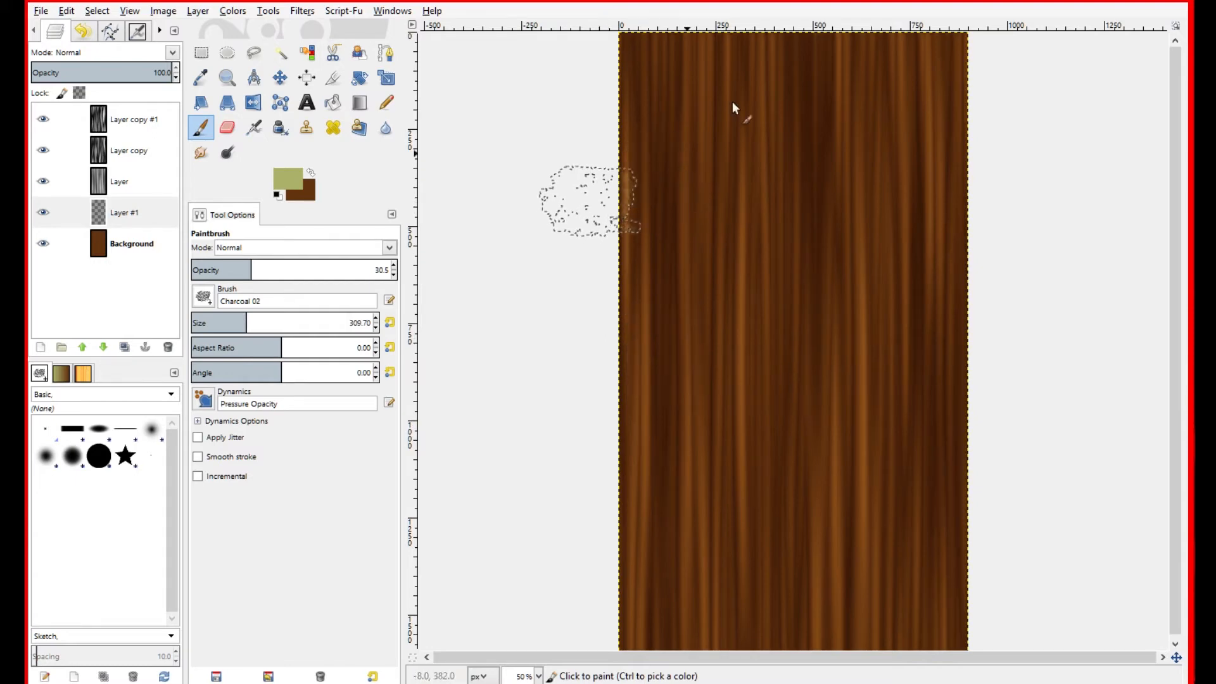
Paint scattered olive charcoal patches over the whole wood image on the new transparent layer
drag(732, 104, 749, 193)
mouse_move(773, 345)
mouse_down()
mouse_move(827, 320)
mouse_move(855, 441)
mouse_move(821, 483)
mouse_move(737, 484)
mouse_move(683, 530)
mouse_up()
mouse_move(736, 560)
mouse_down()
mouse_move(831, 508)
mouse_move(880, 602)
mouse_move(946, 541)
mouse_move(975, 419)
mouse_move(951, 329)
mouse_up()
mouse_move(957, 193)
mouse_down()
mouse_move(935, 215)
mouse_move(901, 204)
mouse_move(855, 249)
mouse_move(899, 112)
mouse_move(873, 165)
mouse_move(888, 98)
mouse_move(924, 83)
mouse_move(743, 69)
mouse_move(667, 103)
mouse_up()
mouse_move(640, 650)
mouse_down()
mouse_move(706, 575)
mouse_move(854, 620)
mouse_move(952, 630)
mouse_up()
click(928, 203)
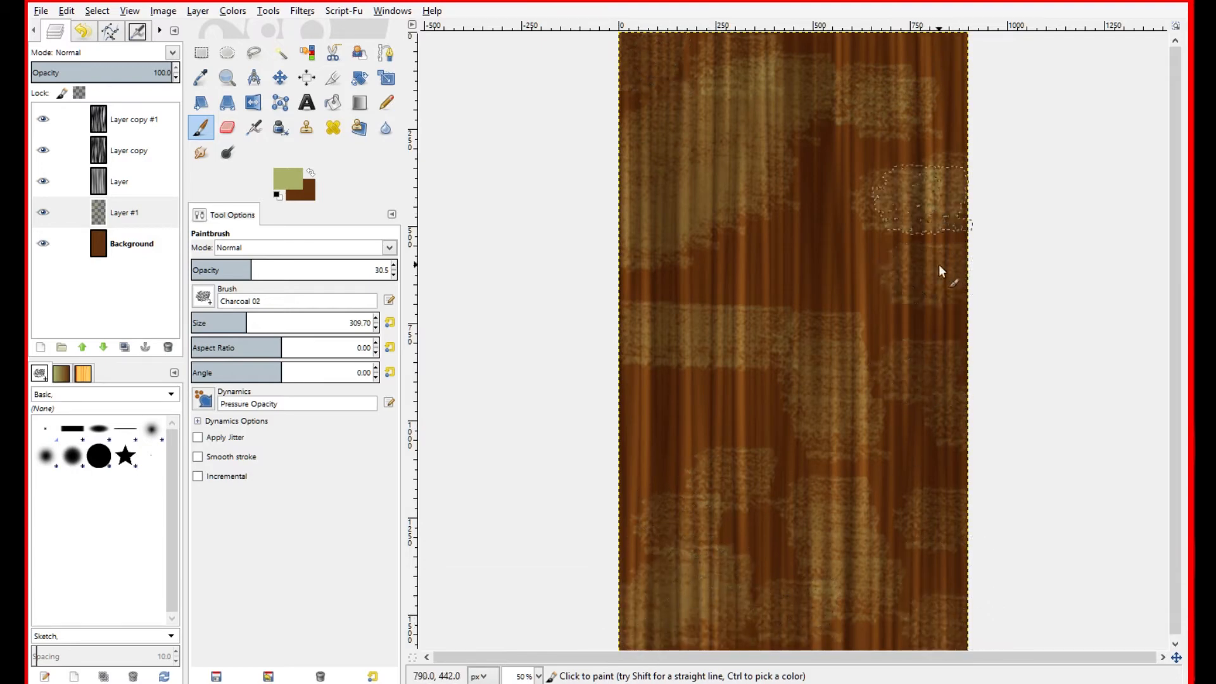
click(949, 267)
click(654, 404)
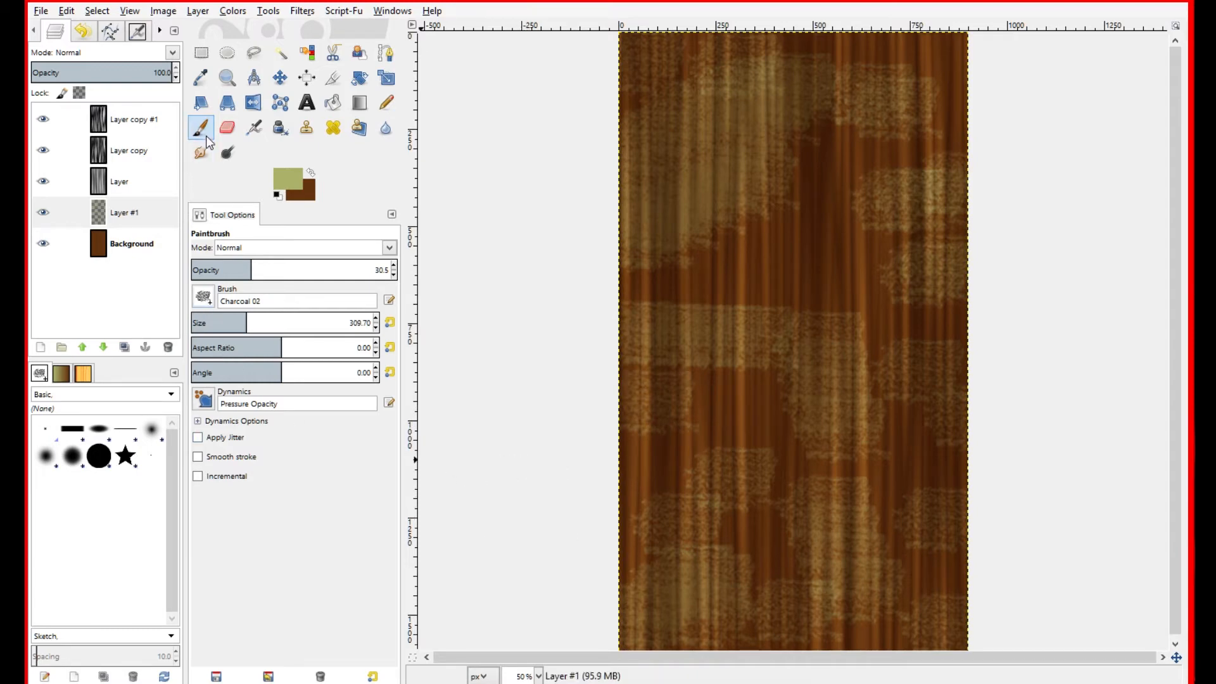
Partly erase the olive patches across the image with the Charcoal 02 Eraser at about 29.7 opacity
click(223, 131)
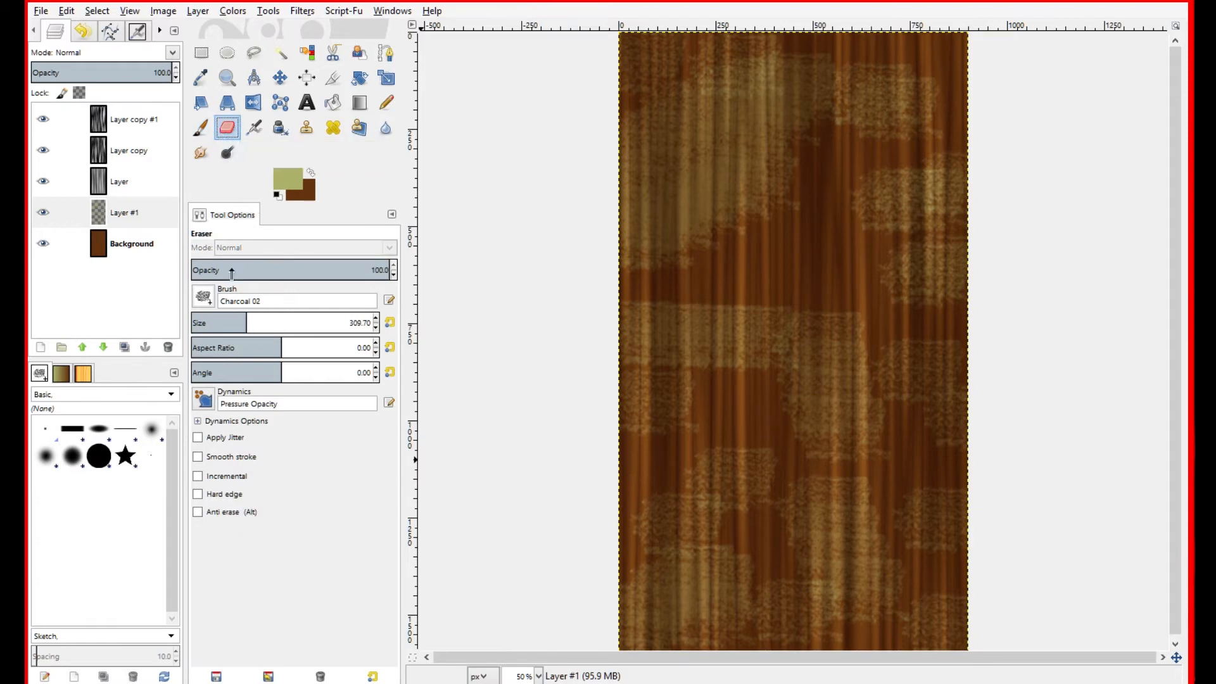
drag(235, 268, 250, 268)
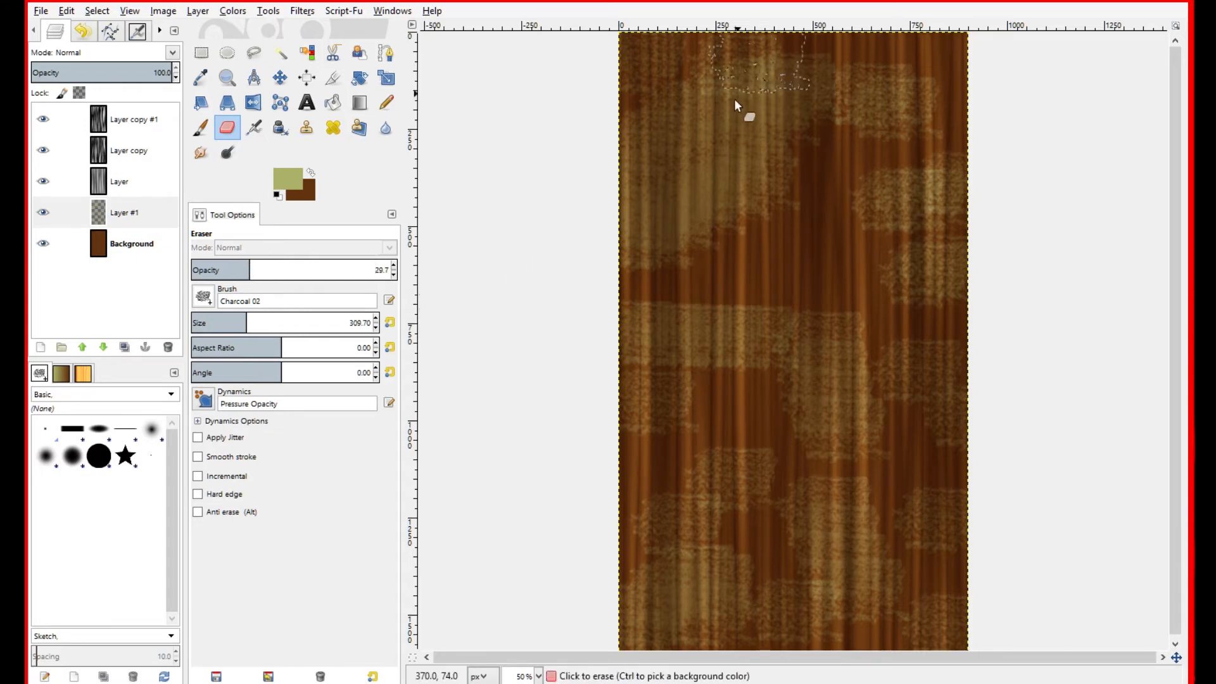
mouse_move(665, 56)
mouse_down()
mouse_move(650, 135)
mouse_move(841, 167)
mouse_move(915, 107)
mouse_move(930, 347)
mouse_move(955, 426)
mouse_move(643, 318)
mouse_move(769, 524)
mouse_move(754, 557)
mouse_move(762, 626)
mouse_up()
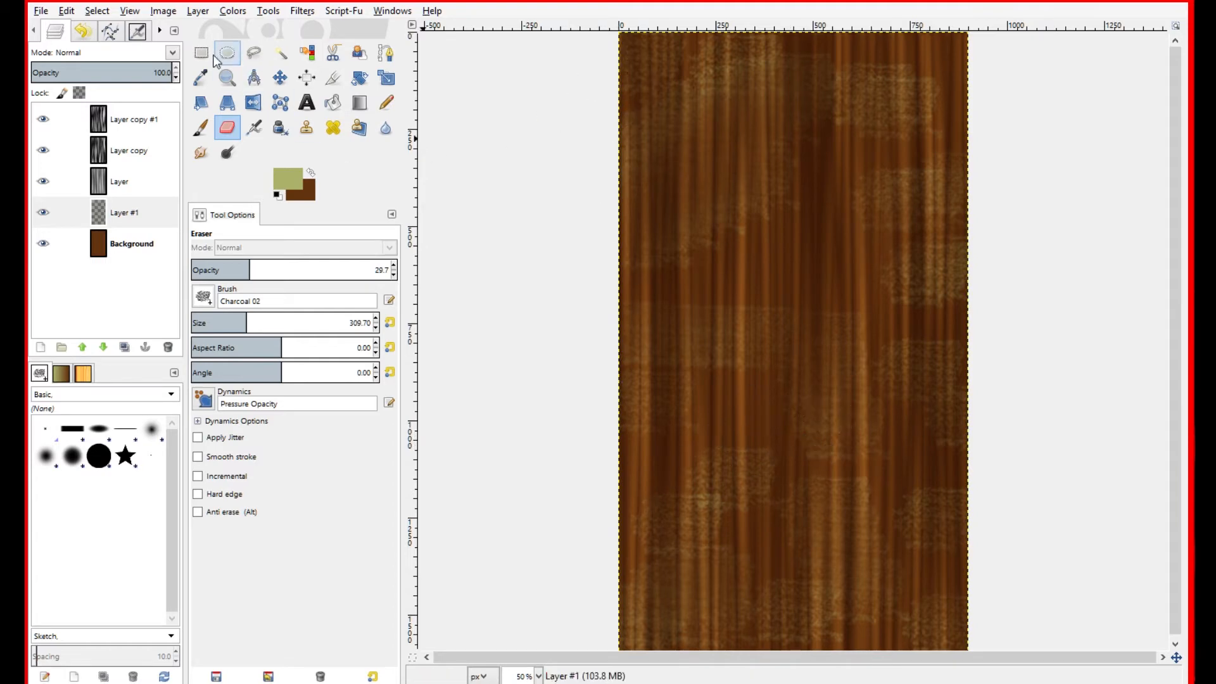
Lower the opacity of the olive patches layer, Layer #1, to about 40.1
click(141, 223)
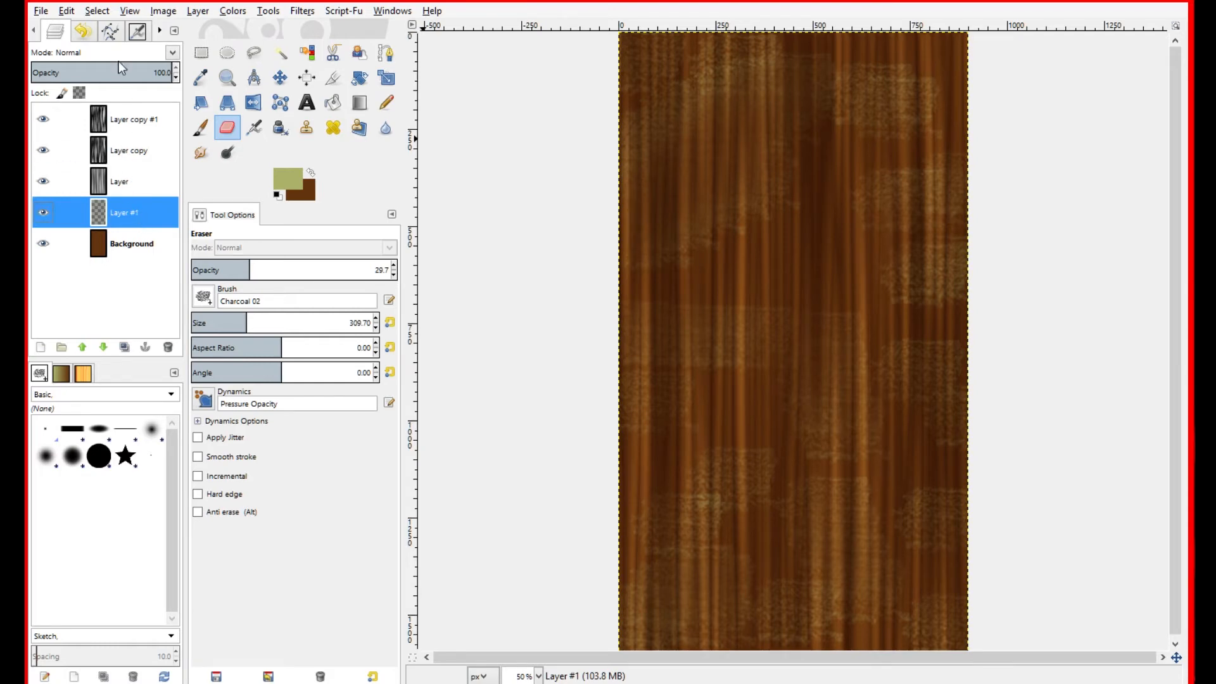
drag(114, 72, 84, 73)
drag(86, 71, 87, 72)
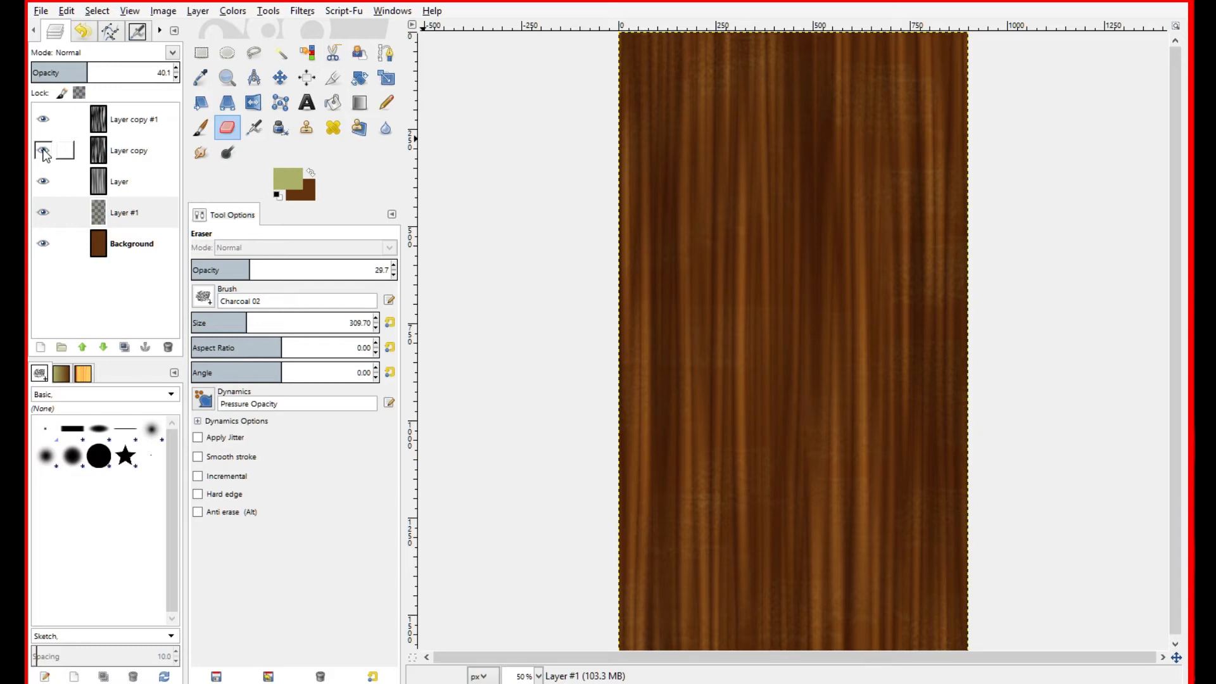
Add another new 900 x 1600 px transparent layer directly above Layer #1
click(112, 209)
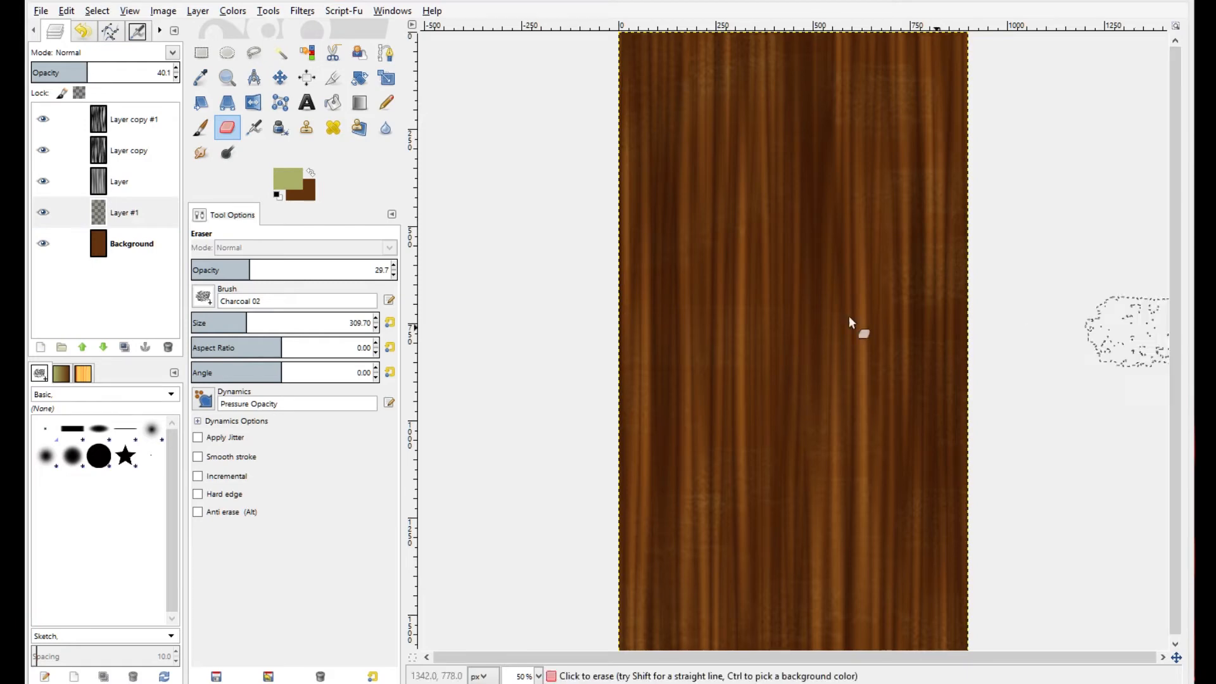
right_click(131, 214)
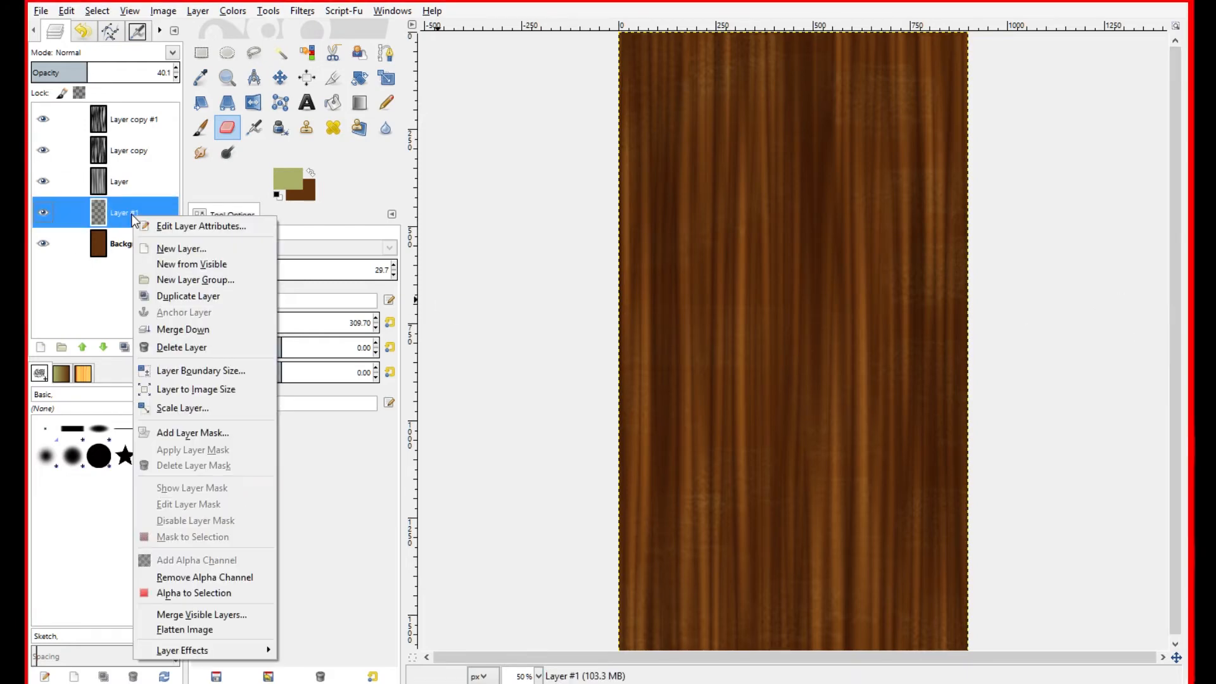
click(173, 251)
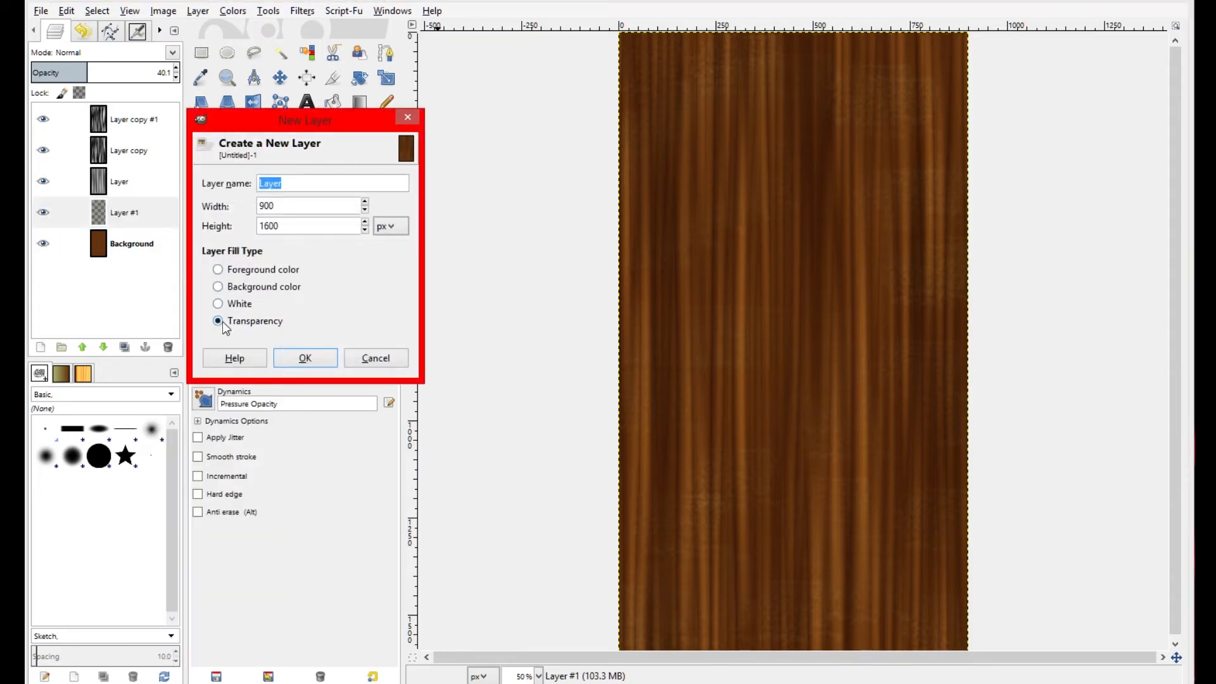
click(296, 358)
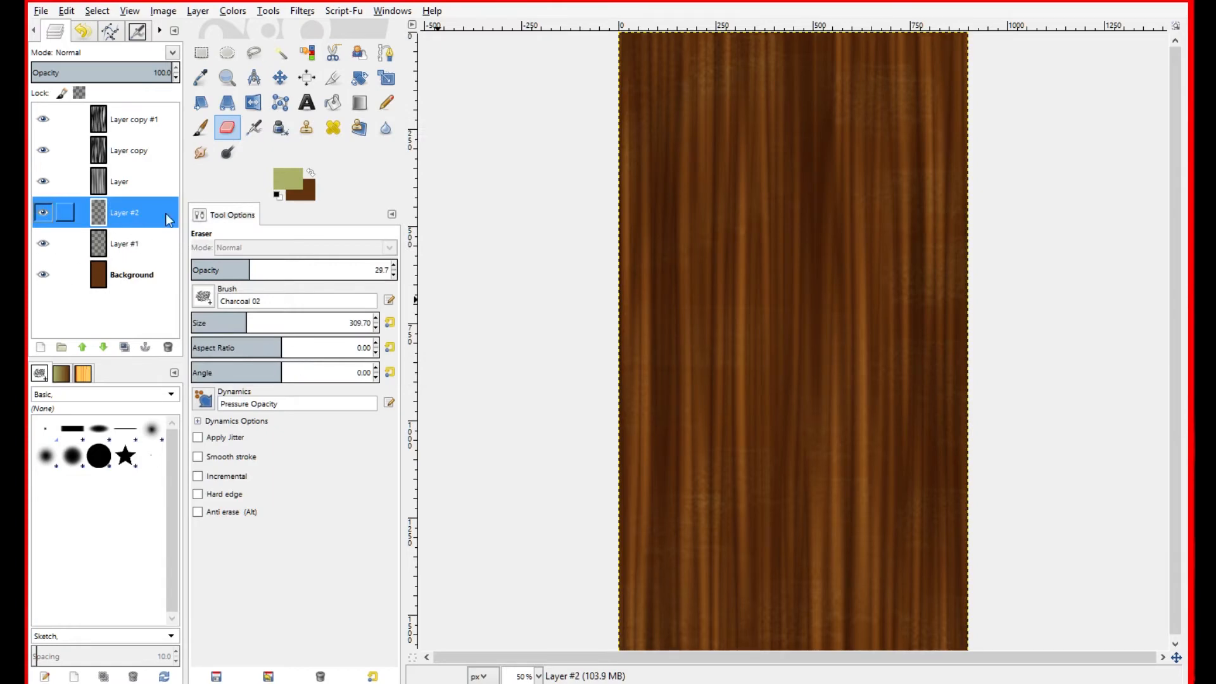
Set the foreground color to a dark muted blue, 2a4561
click(291, 177)
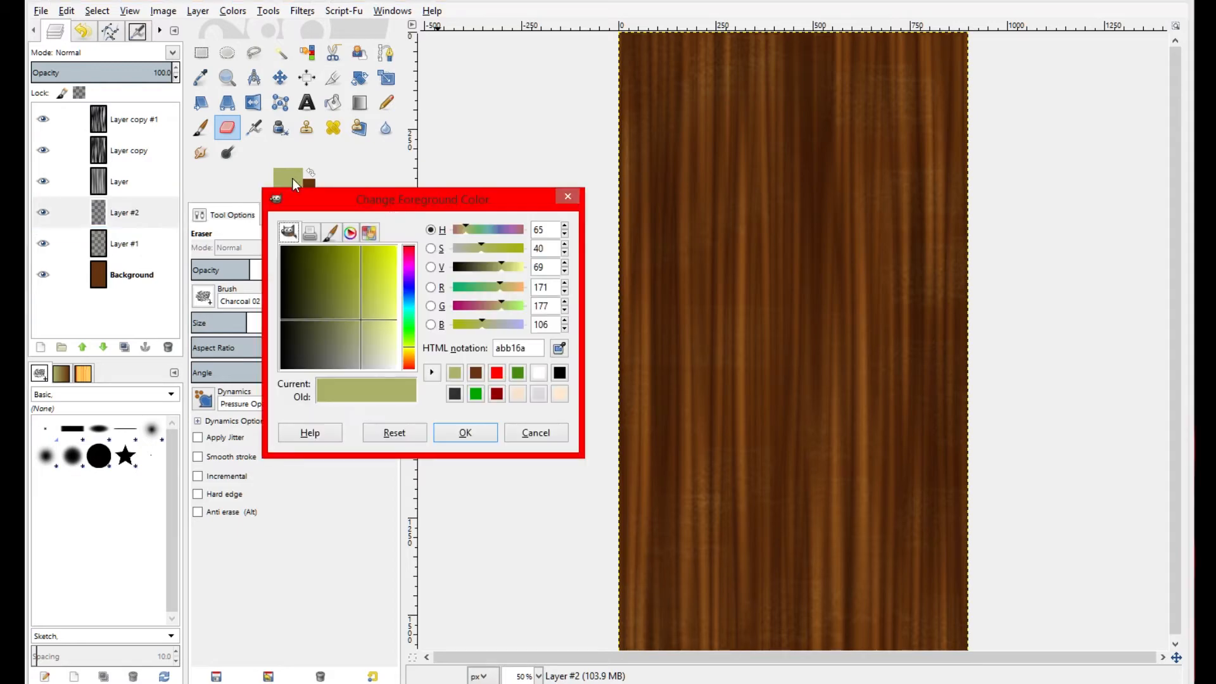
click(559, 372)
click(411, 303)
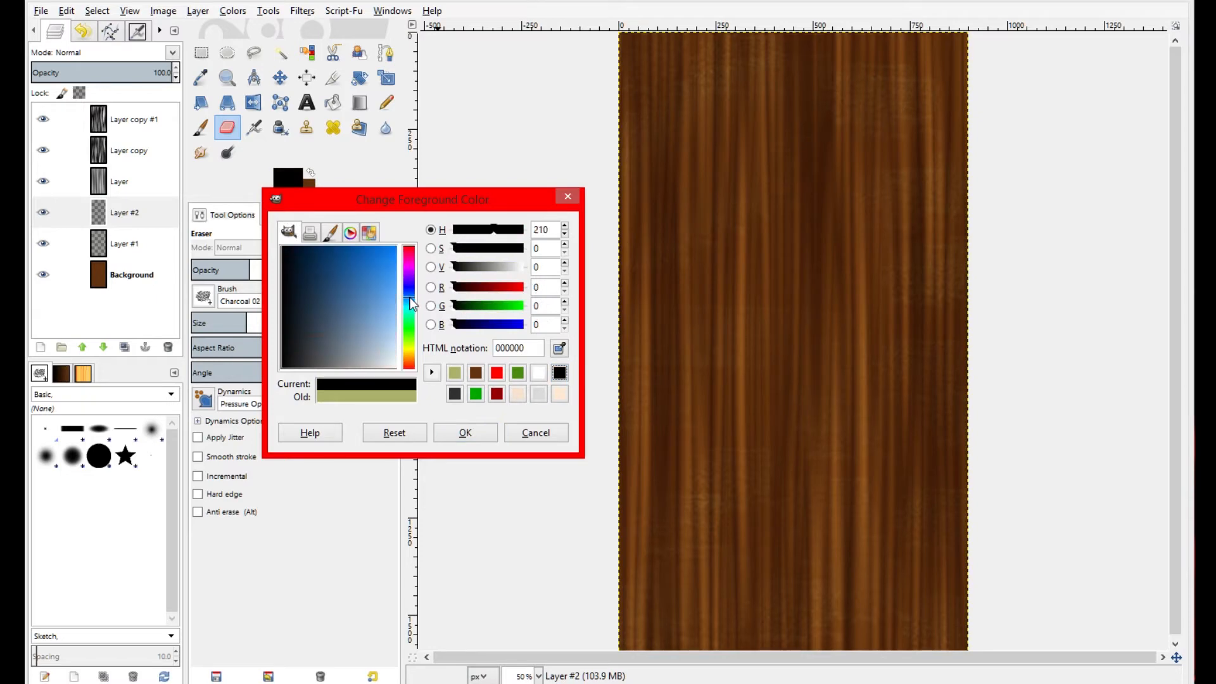
drag(295, 255, 325, 299)
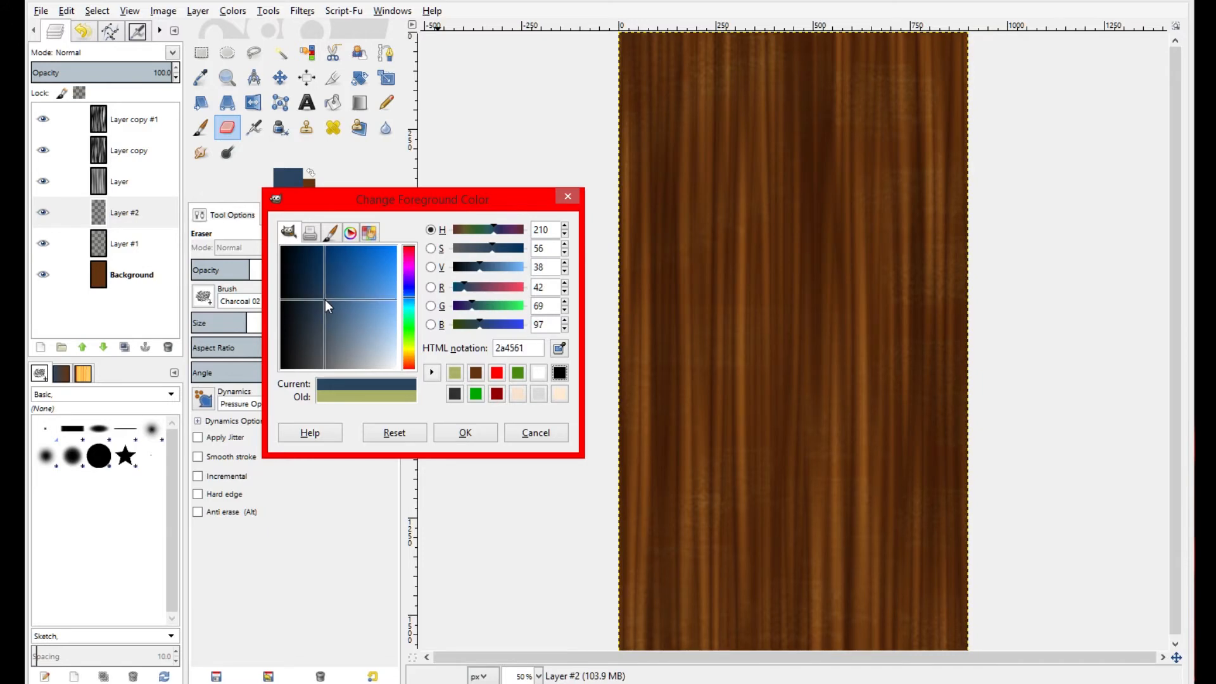
click(459, 430)
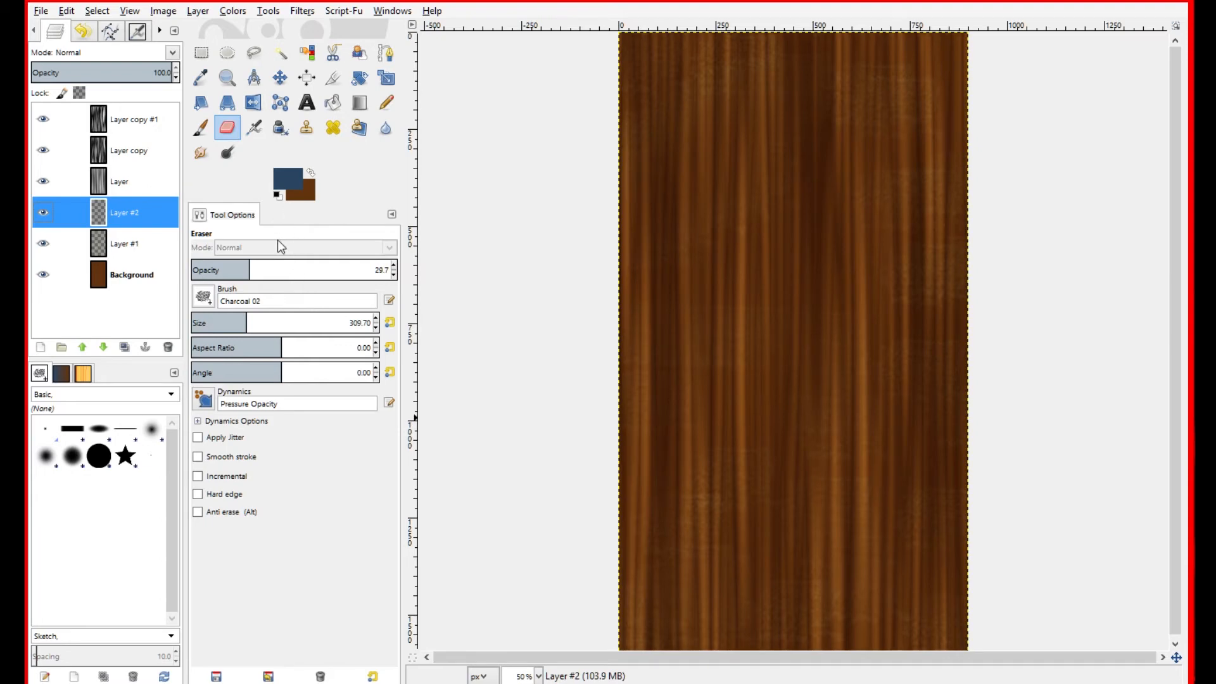
Switch the Eraser's brush to Cell 01 and lower its opacity to about 21.9
drag(262, 301, 191, 299)
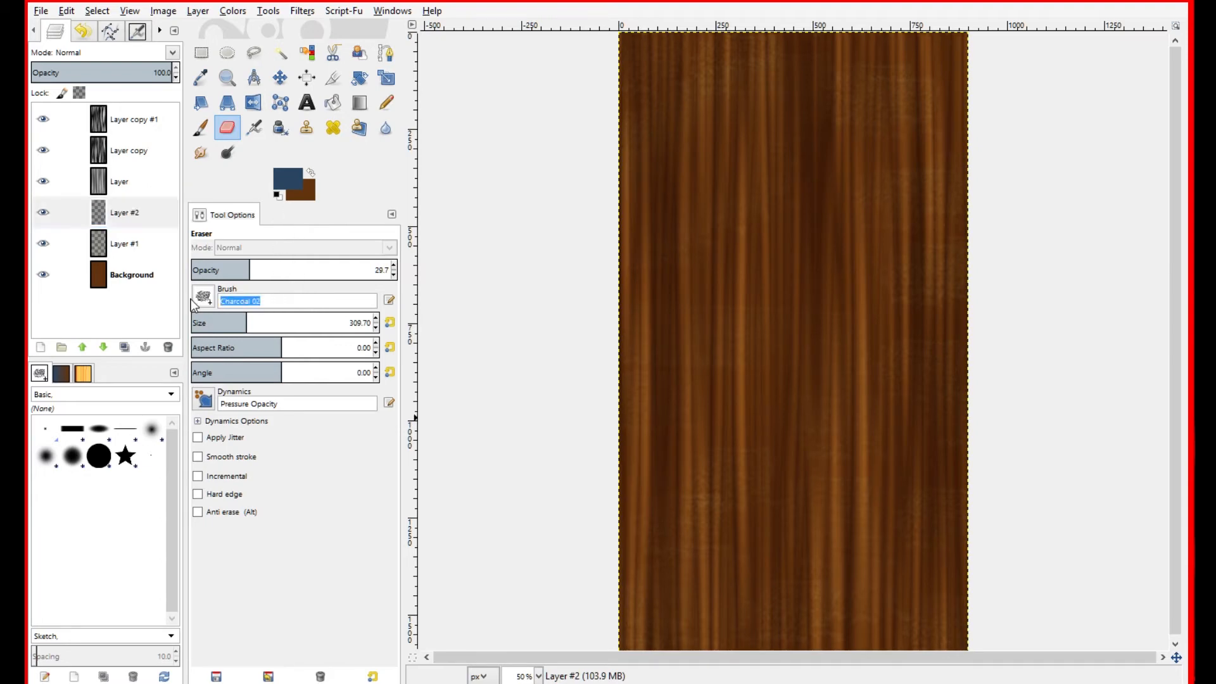
text(cell 01)
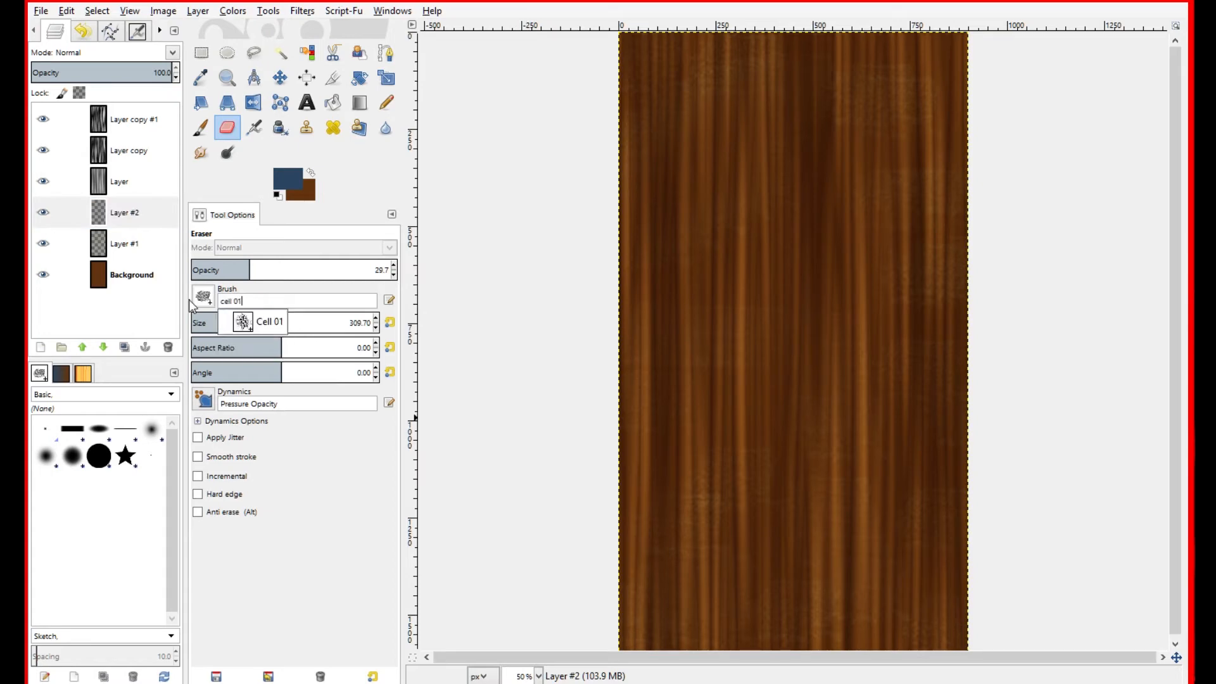
key(Return)
key(BackSpace)
key(BackSpace)
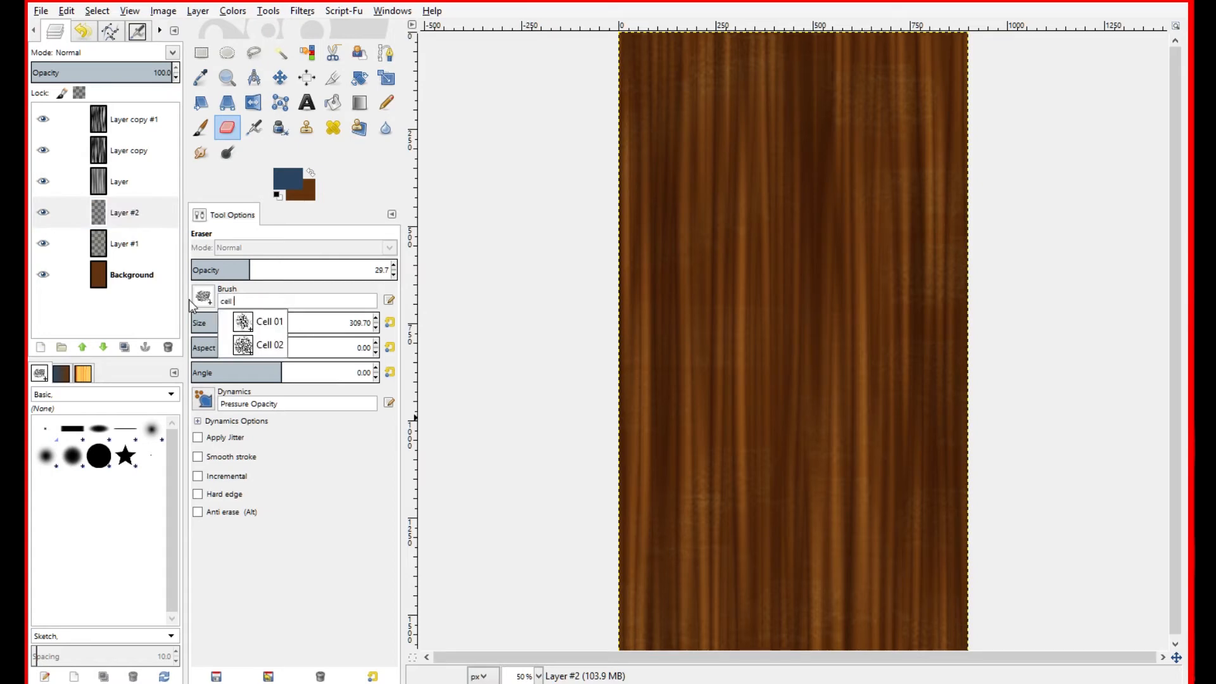
click(281, 321)
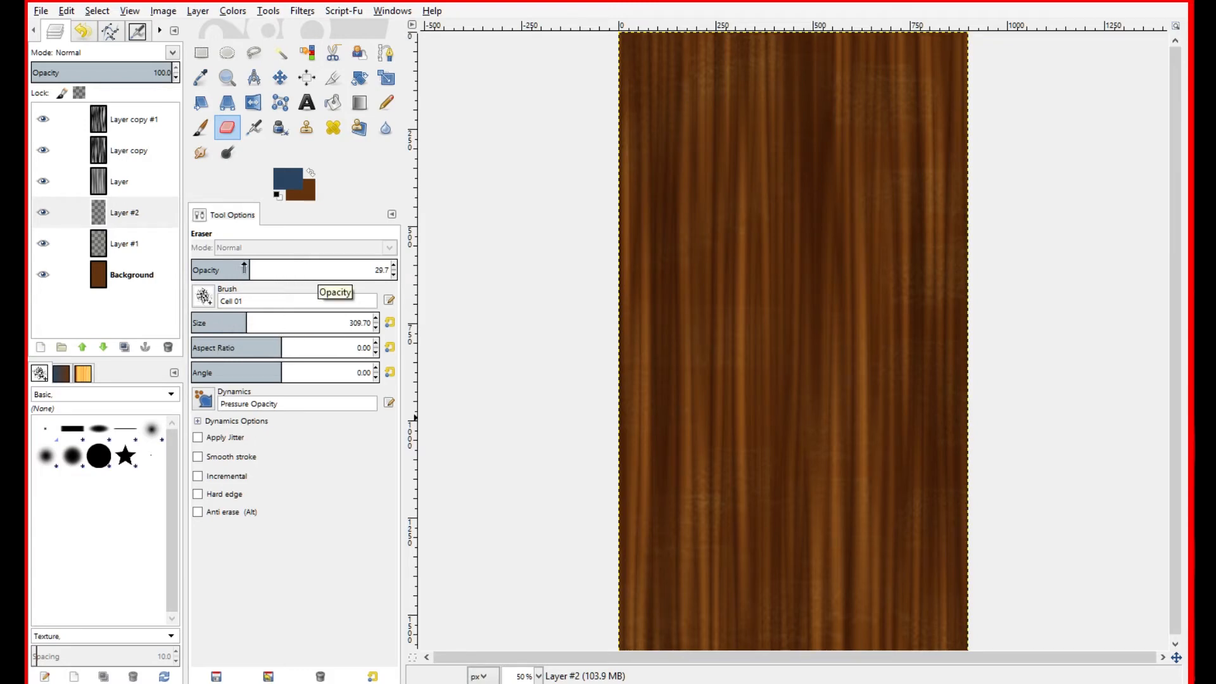
drag(239, 266, 235, 266)
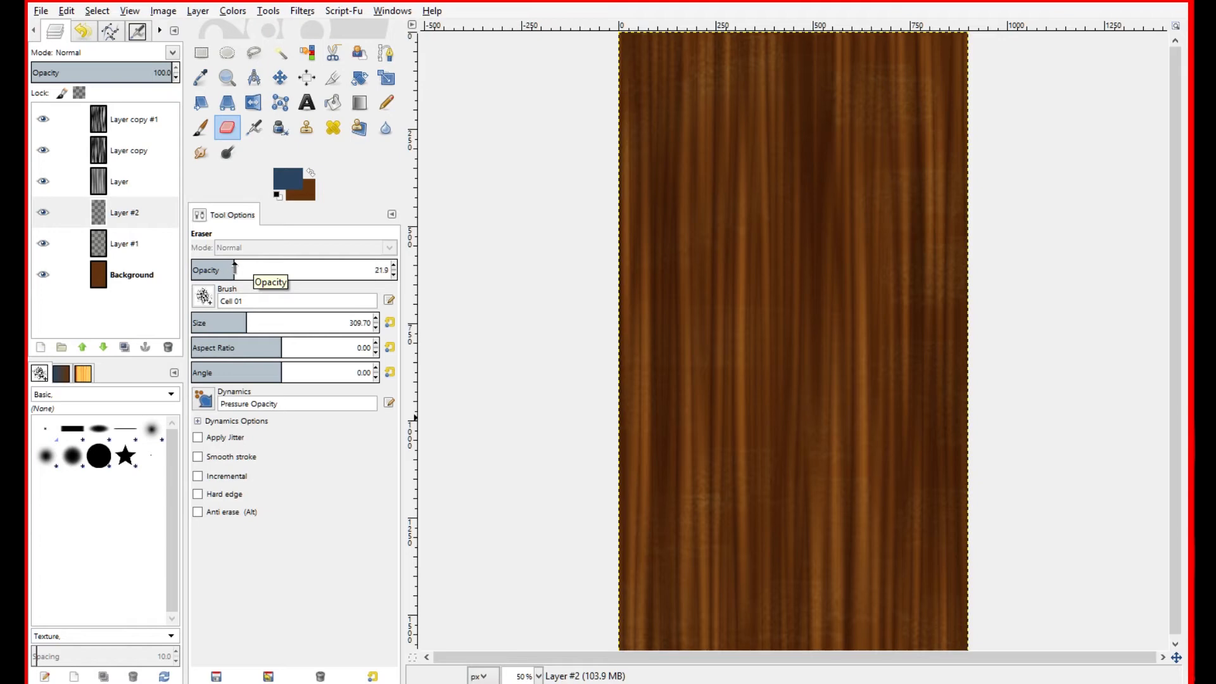
Paint scattered blue Cell 01 patches across Layer #2 with the Paintbrush at 30.5 opacity and size 309.70
click(204, 130)
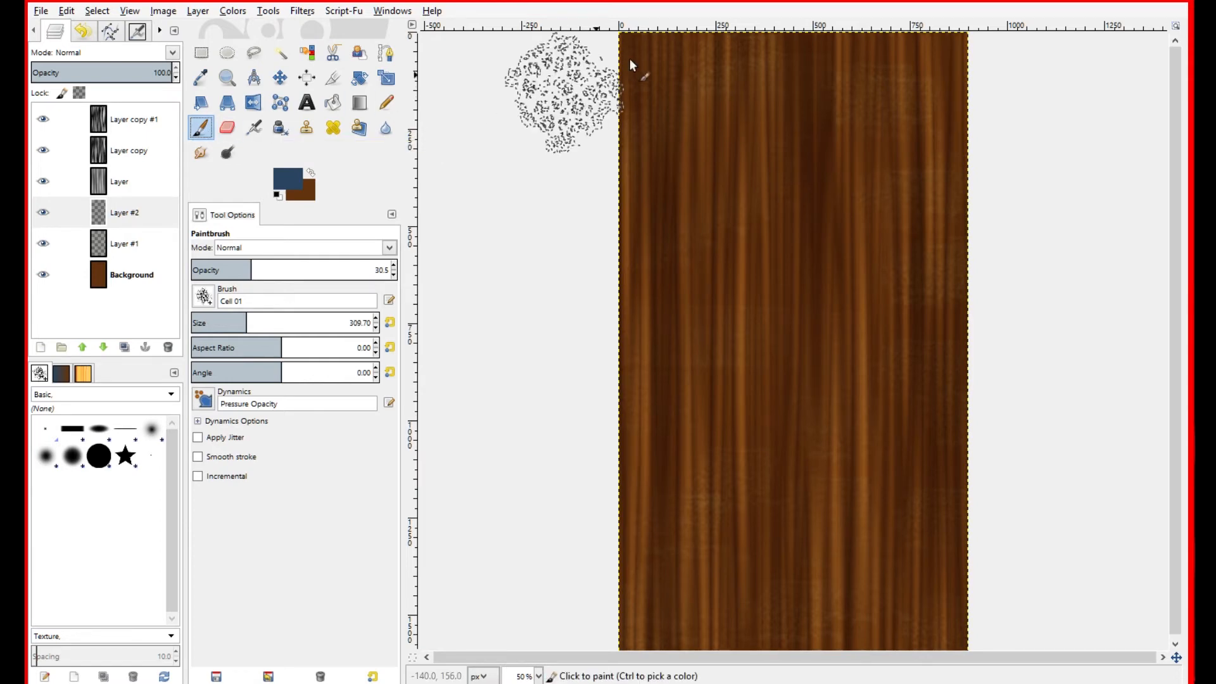
click(782, 89)
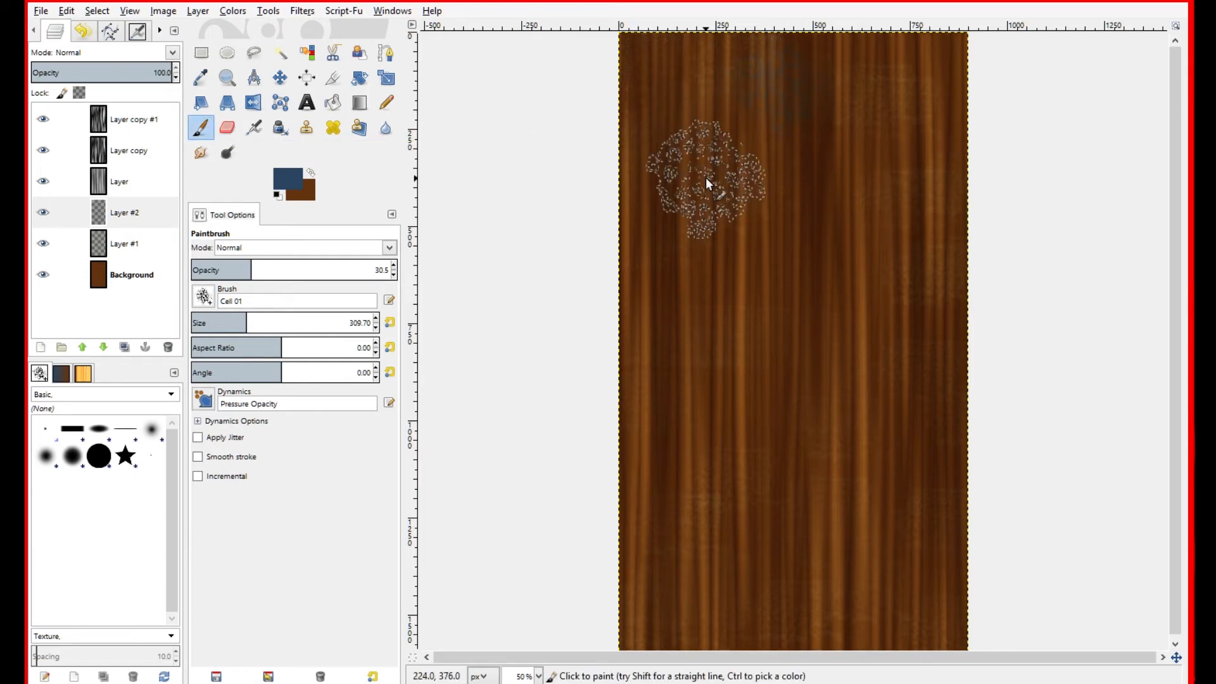
click(705, 176)
click(886, 317)
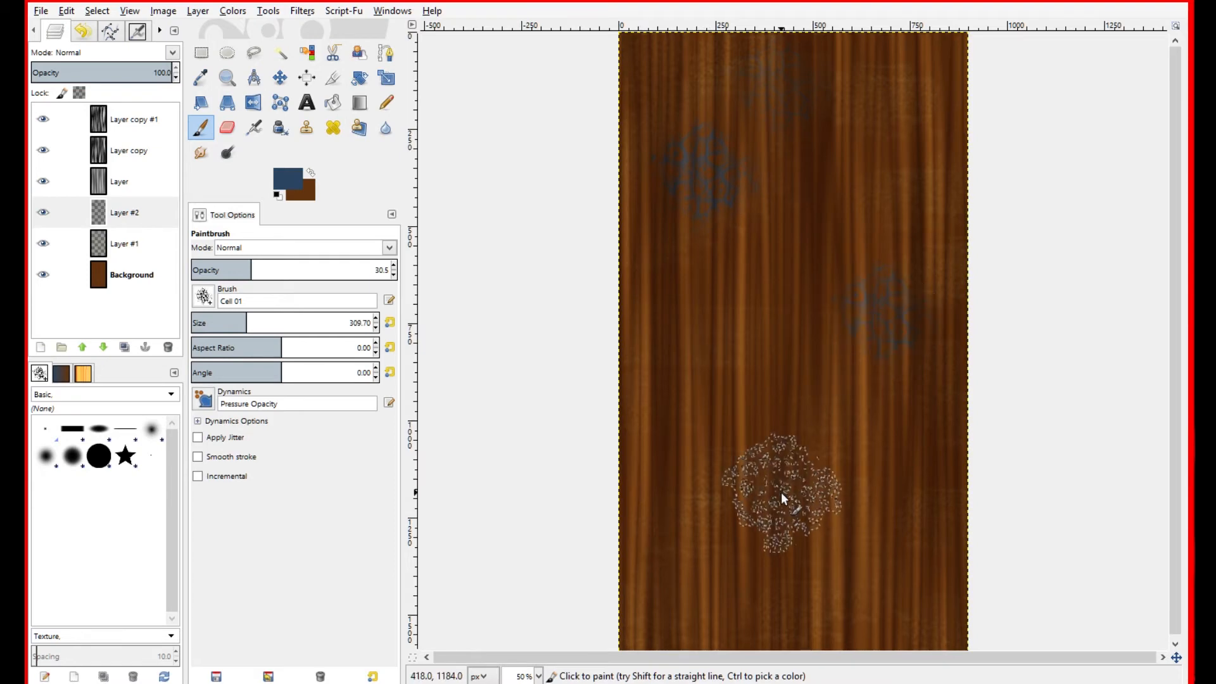
click(780, 492)
click(708, 587)
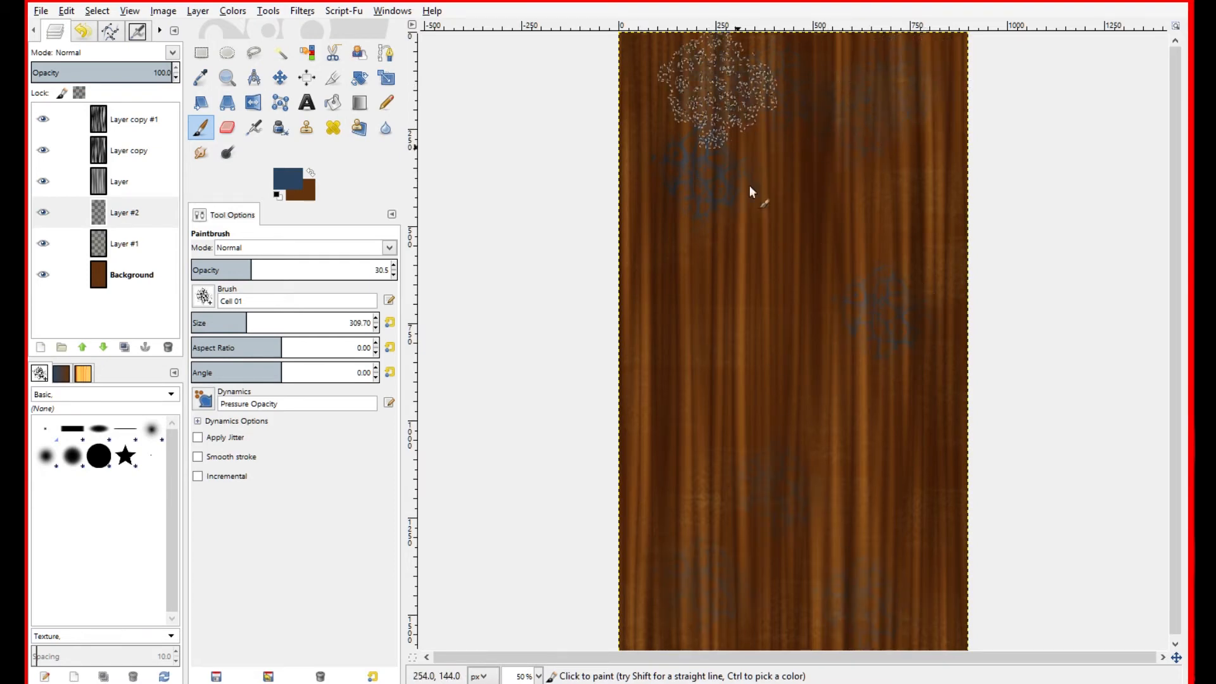
click(717, 95)
click(753, 294)
click(678, 497)
click(801, 449)
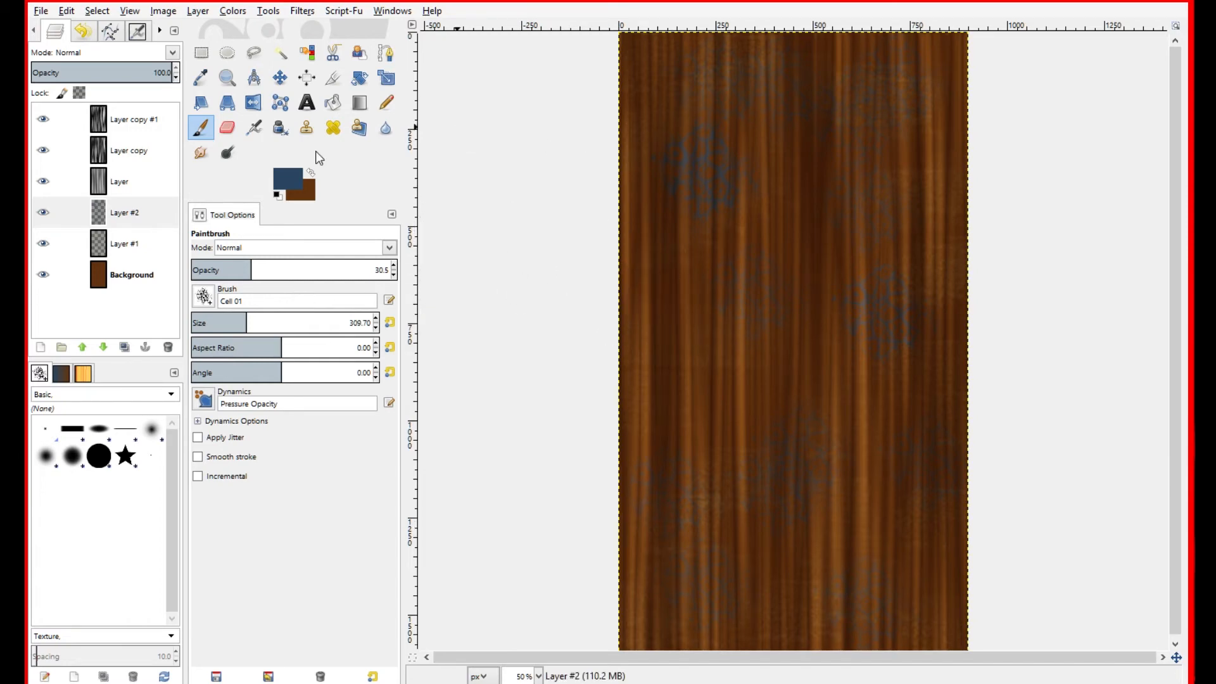
Partly erase the blue patches across the image with the Cell 01 Eraser at 21.9 opacity
click(227, 127)
drag(722, 149, 716, 176)
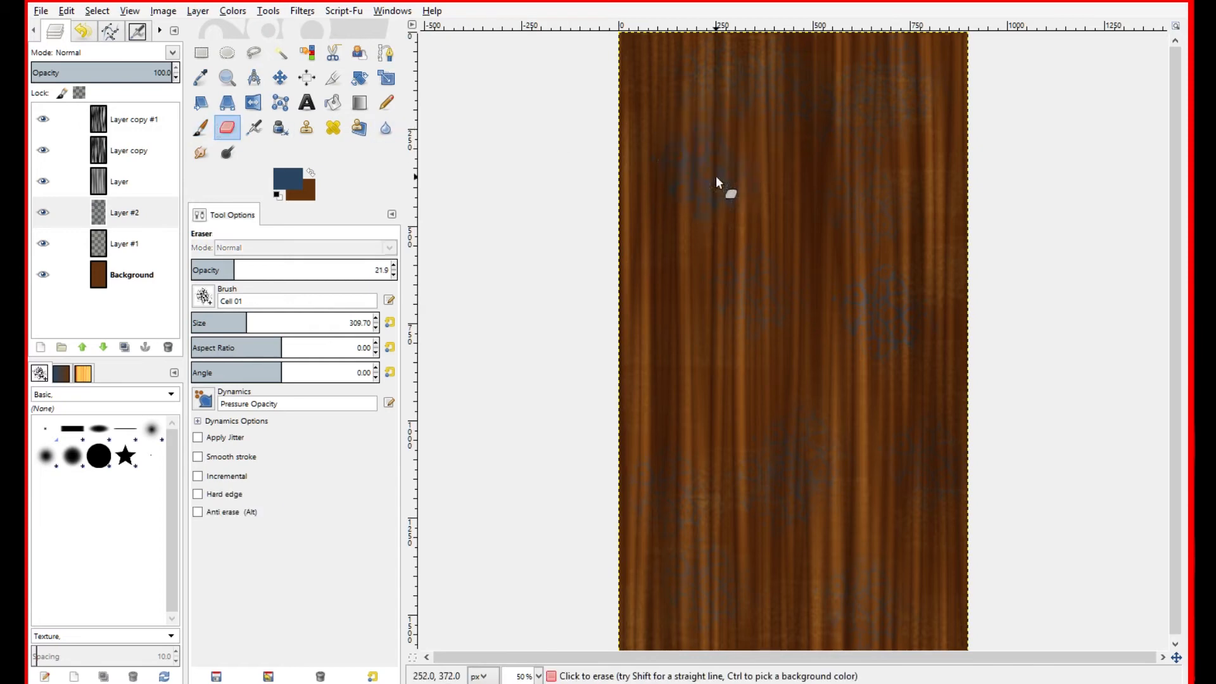
mouse_move(902, 325)
mouse_down()
mouse_move(898, 294)
mouse_move(861, 303)
mouse_move(918, 340)
mouse_up()
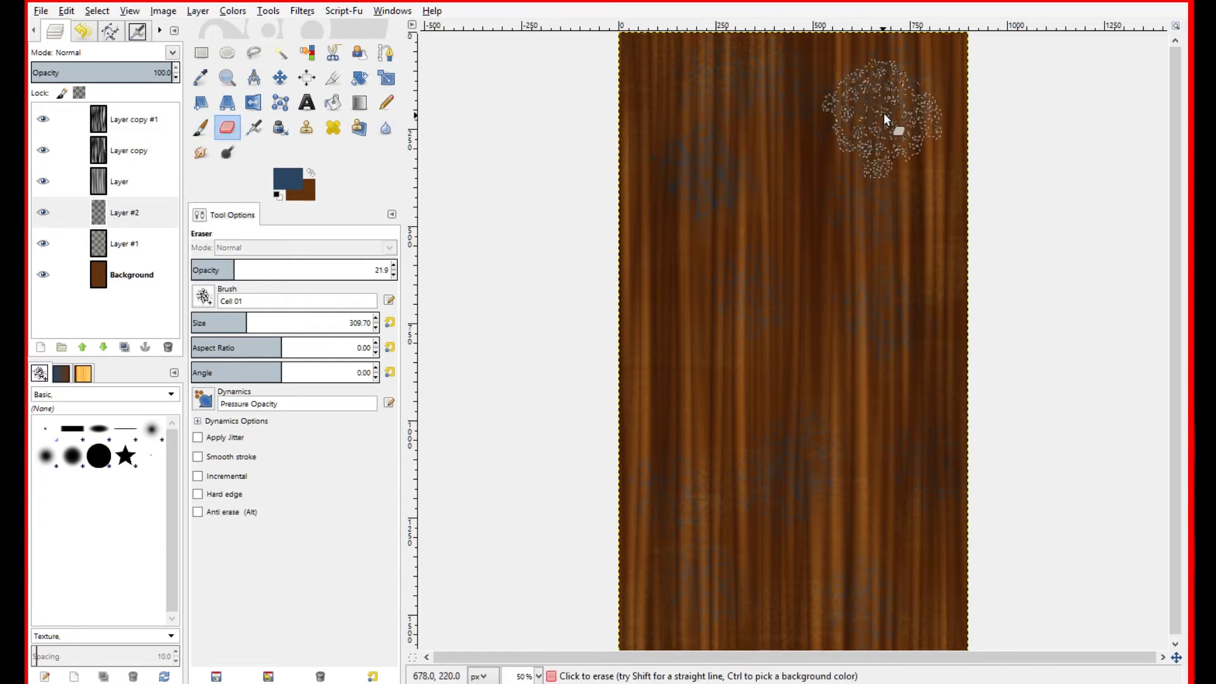
drag(701, 493, 815, 453)
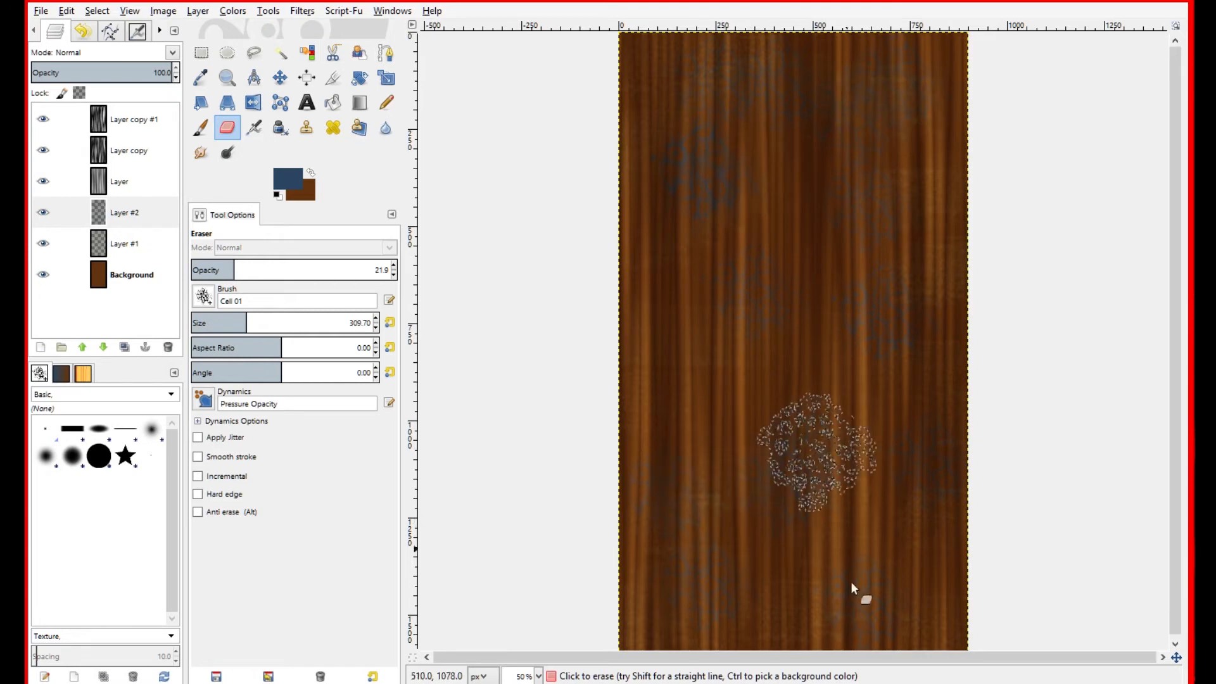
click(668, 161)
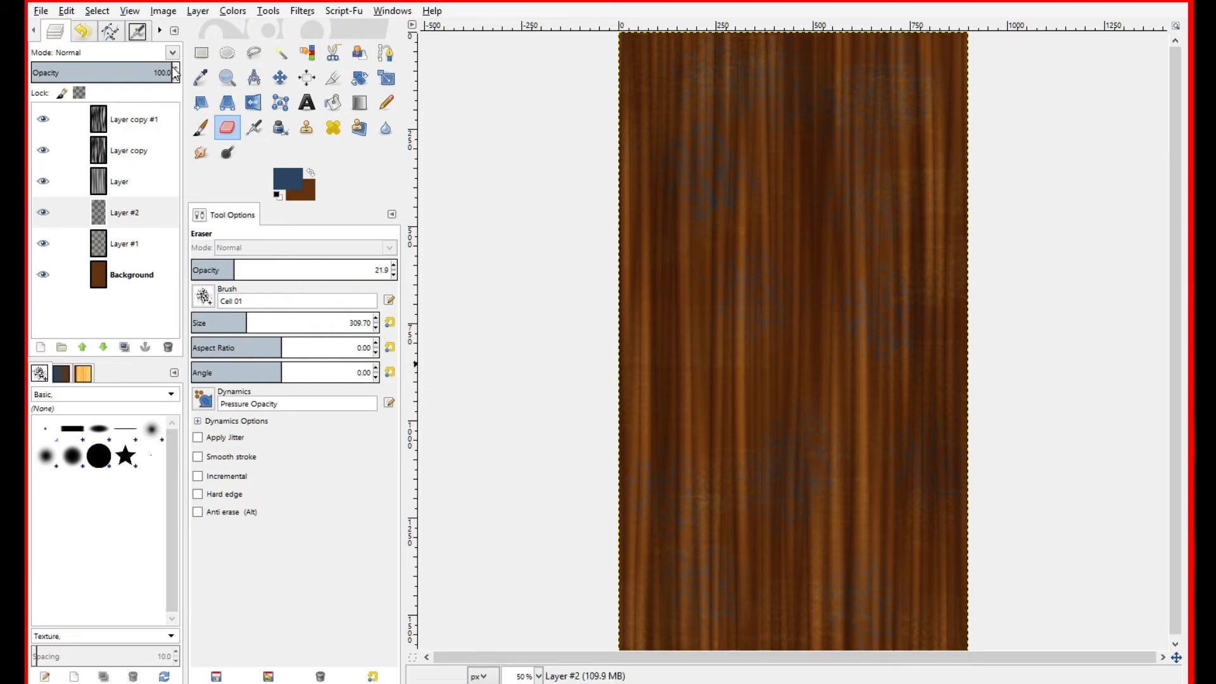
Set the blue patches layer, Layer #2, to Multiply mode and lower its opacity to about 20.9
click(172, 53)
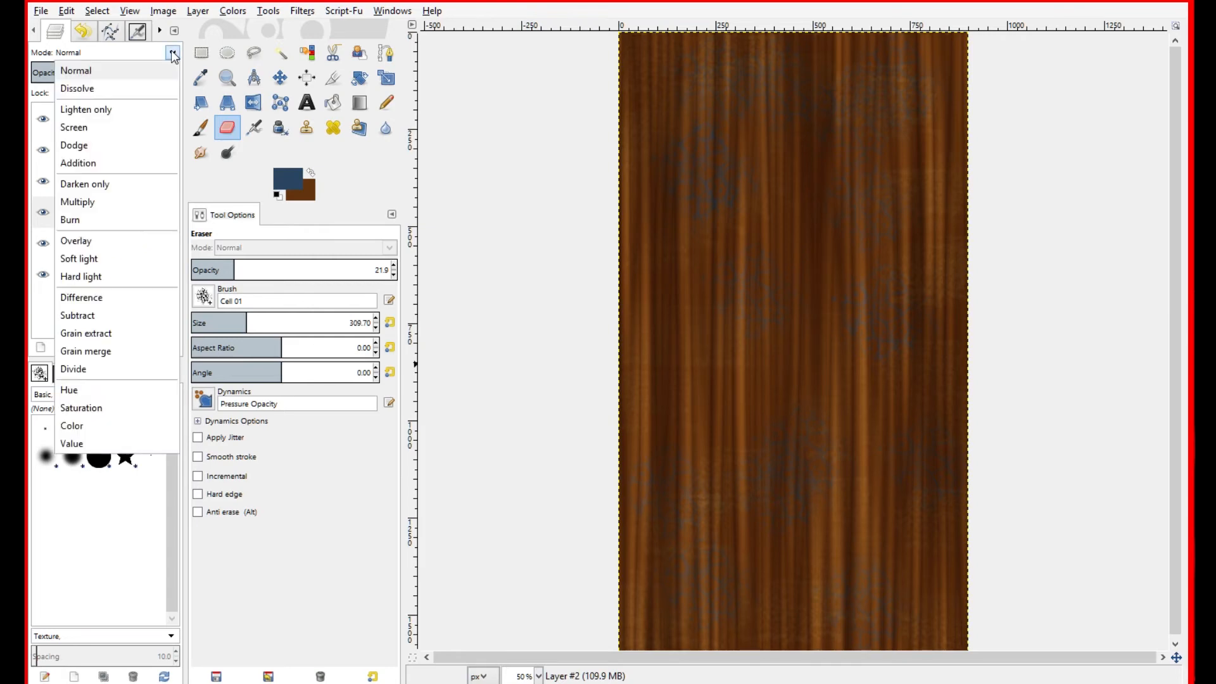
click(112, 209)
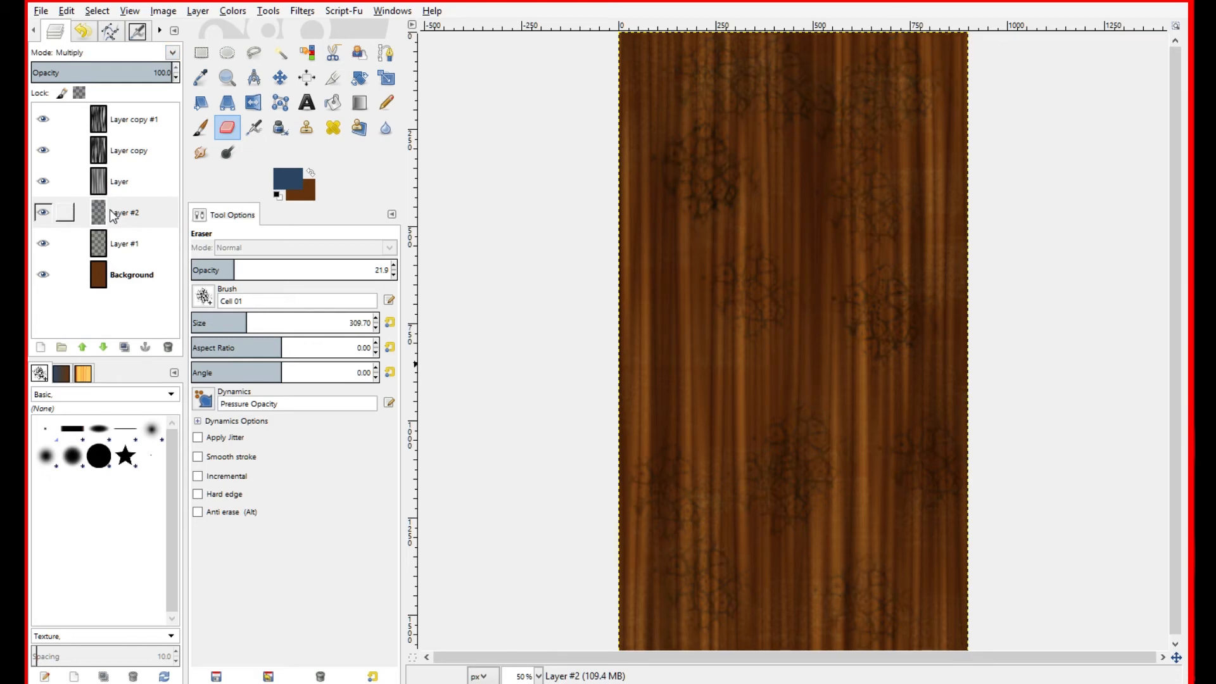
click(70, 72)
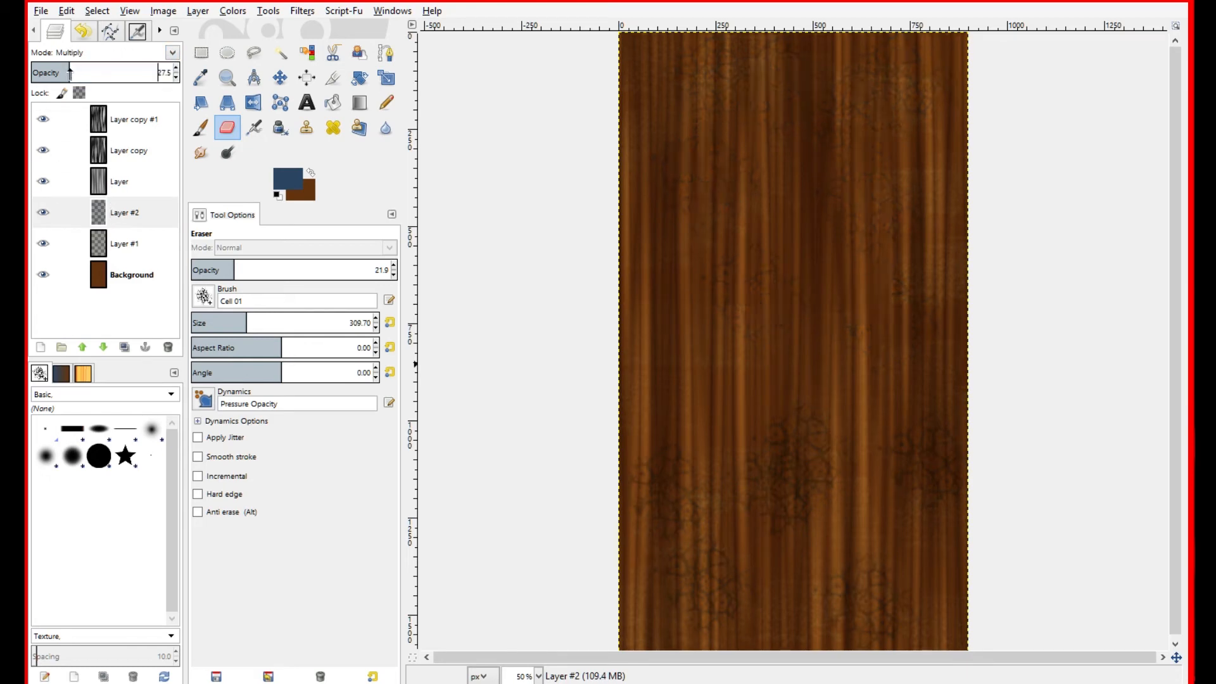
drag(70, 73, 61, 72)
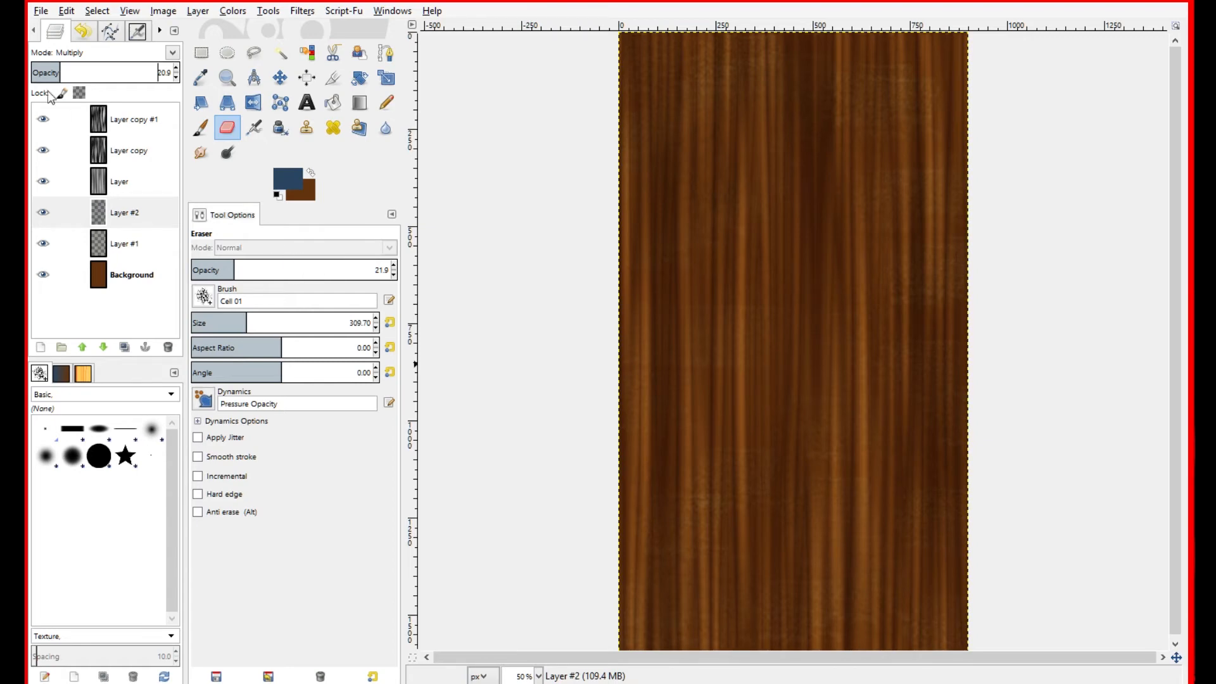
click(40, 13)
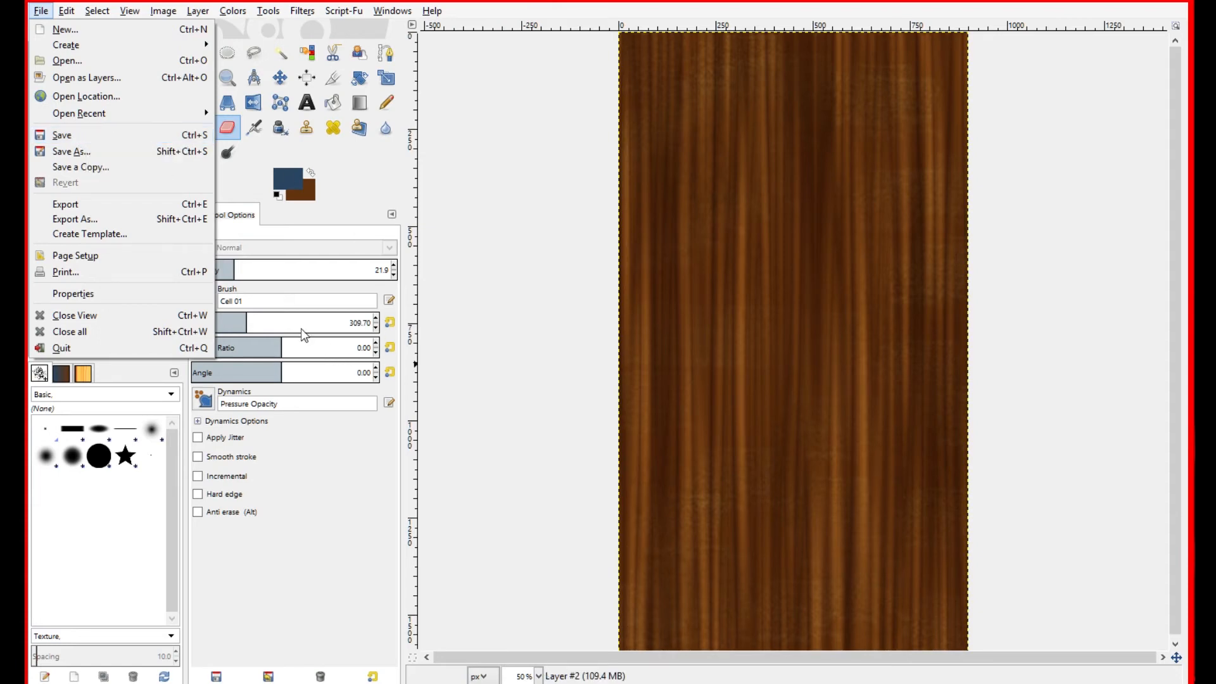
click(50, 14)
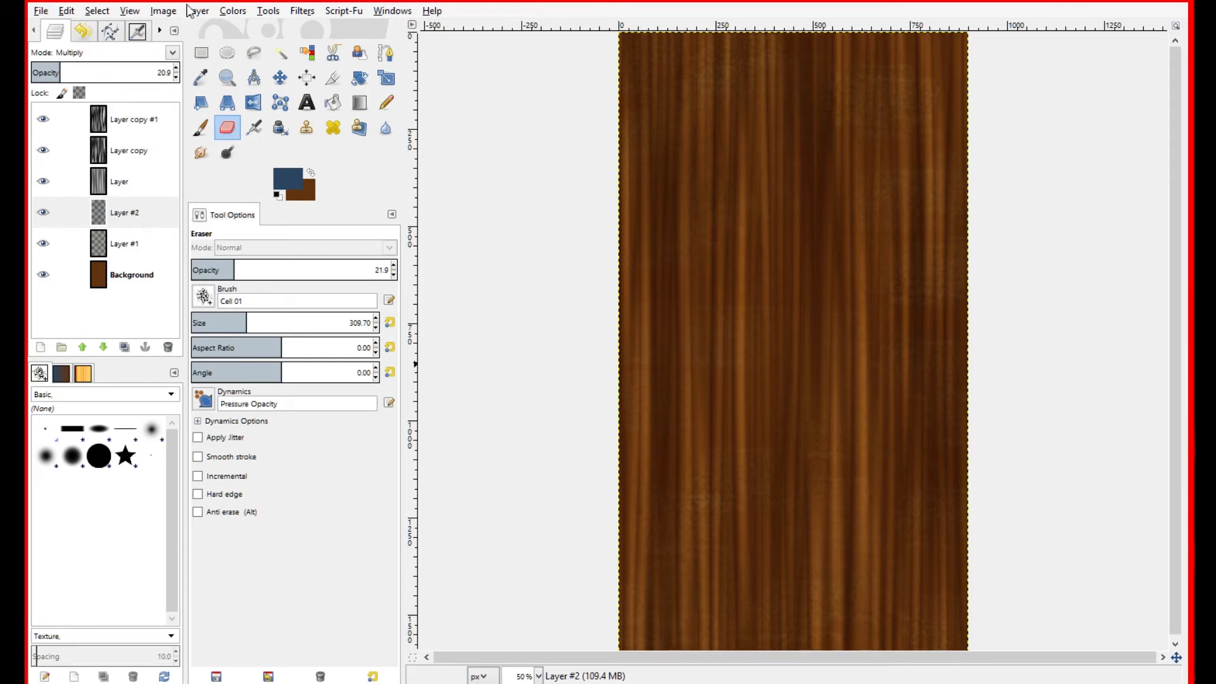
Merge all visible layers into one, expanded as necessary, and toggle the merged layer's visibility off and on
click(162, 16)
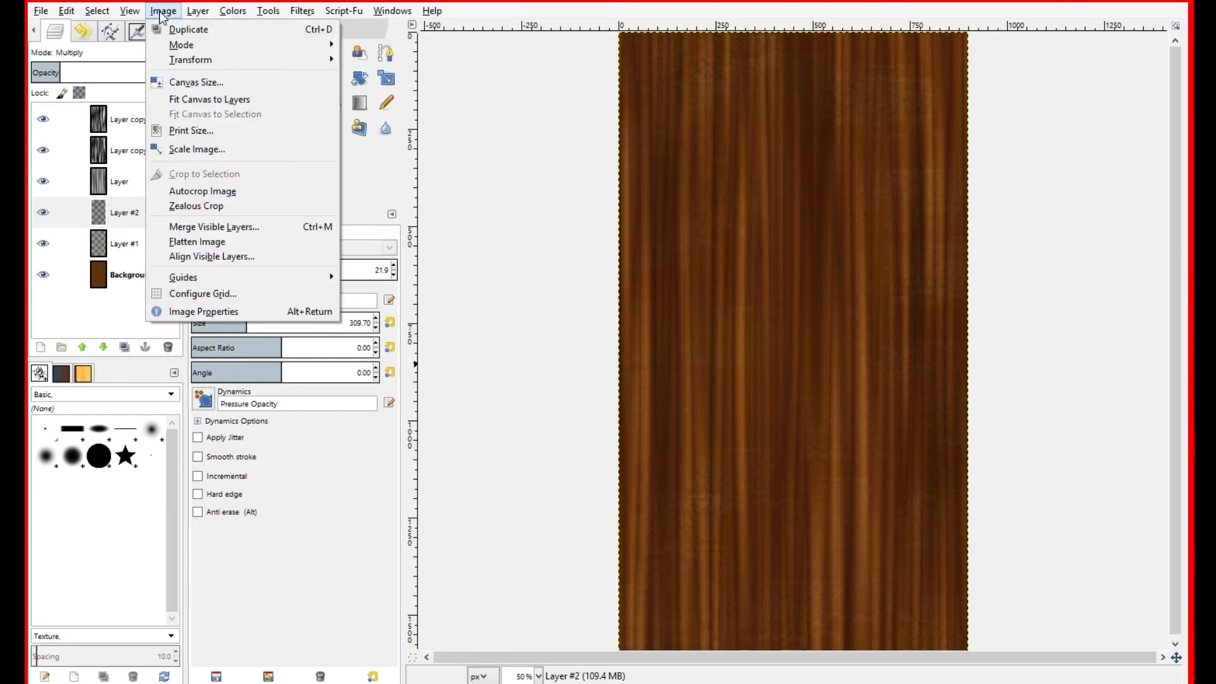
click(258, 230)
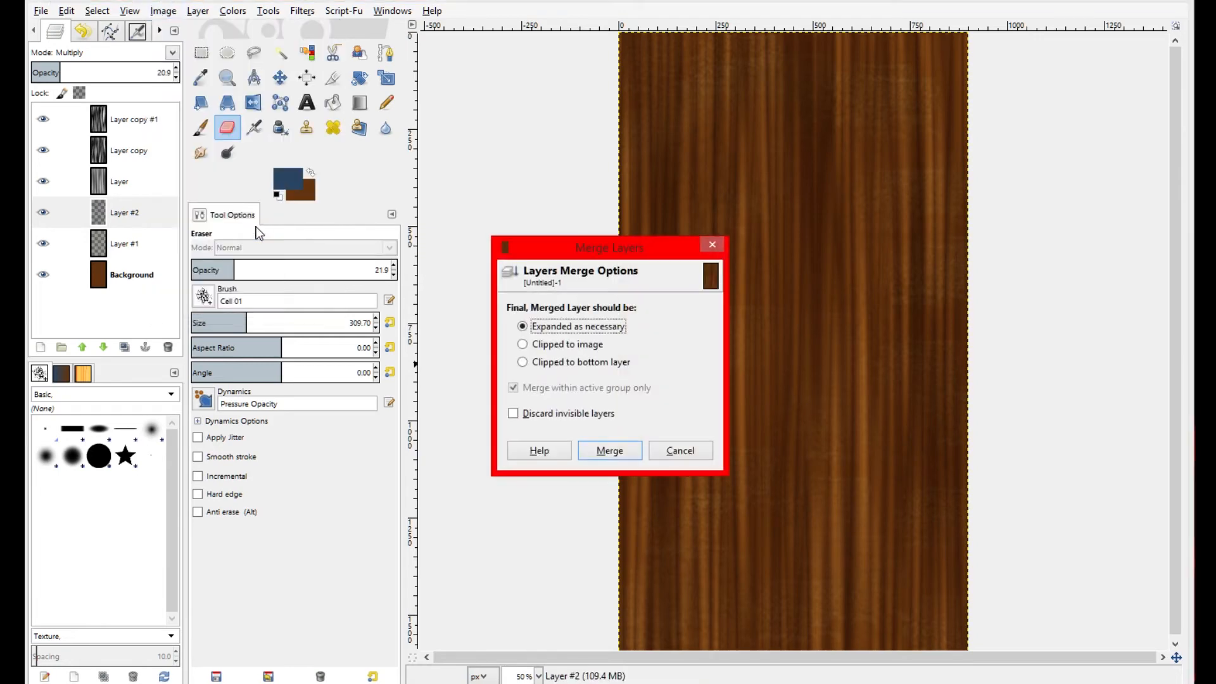
click(602, 452)
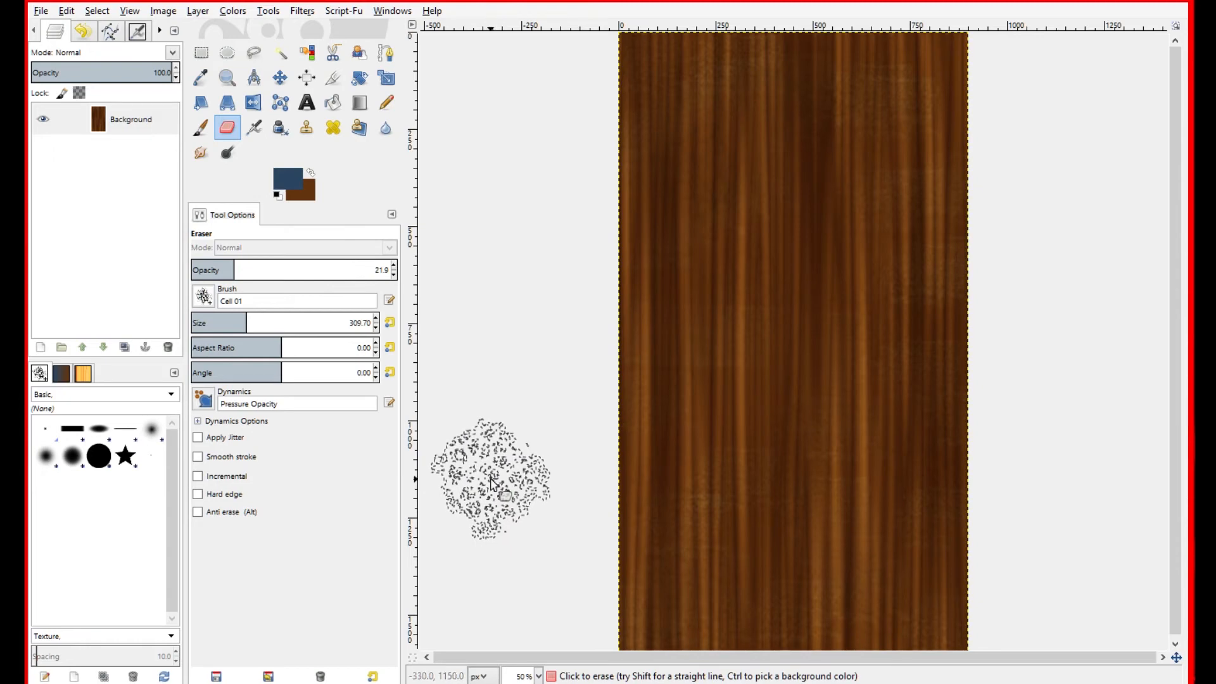
click(44, 125)
click(45, 125)
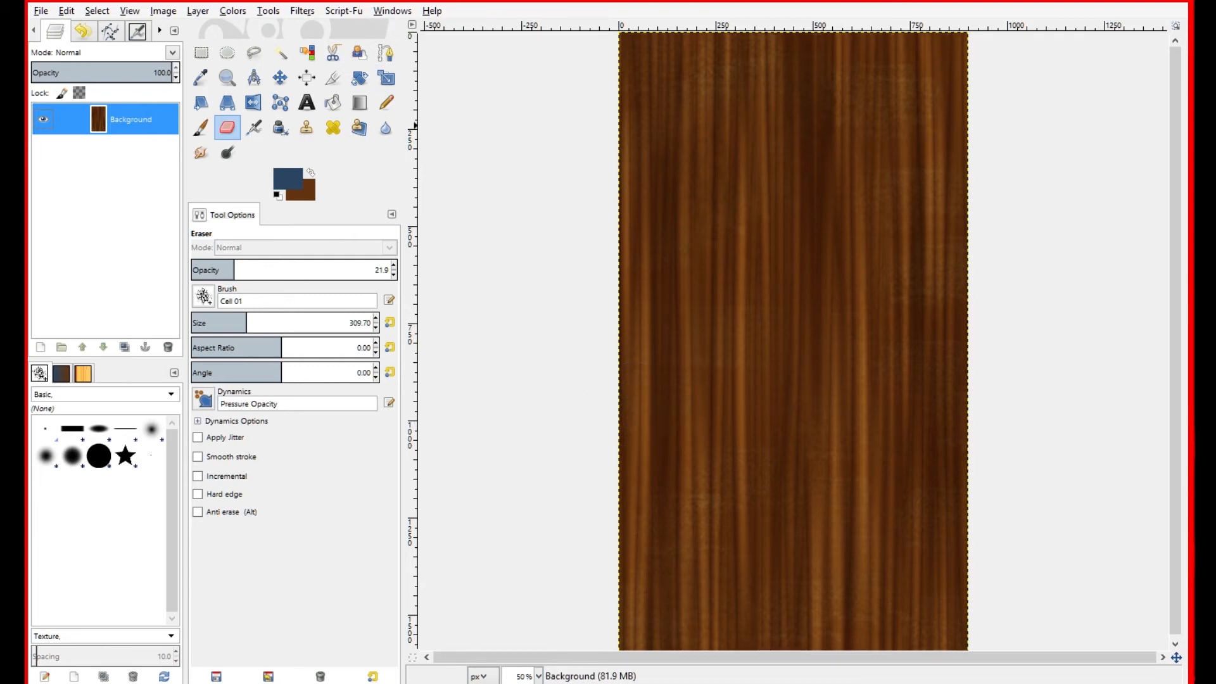
Start the IWarp filter on the merged layer with an enlarged preview, Grow deform mode and a deform radius of 60
click(303, 11)
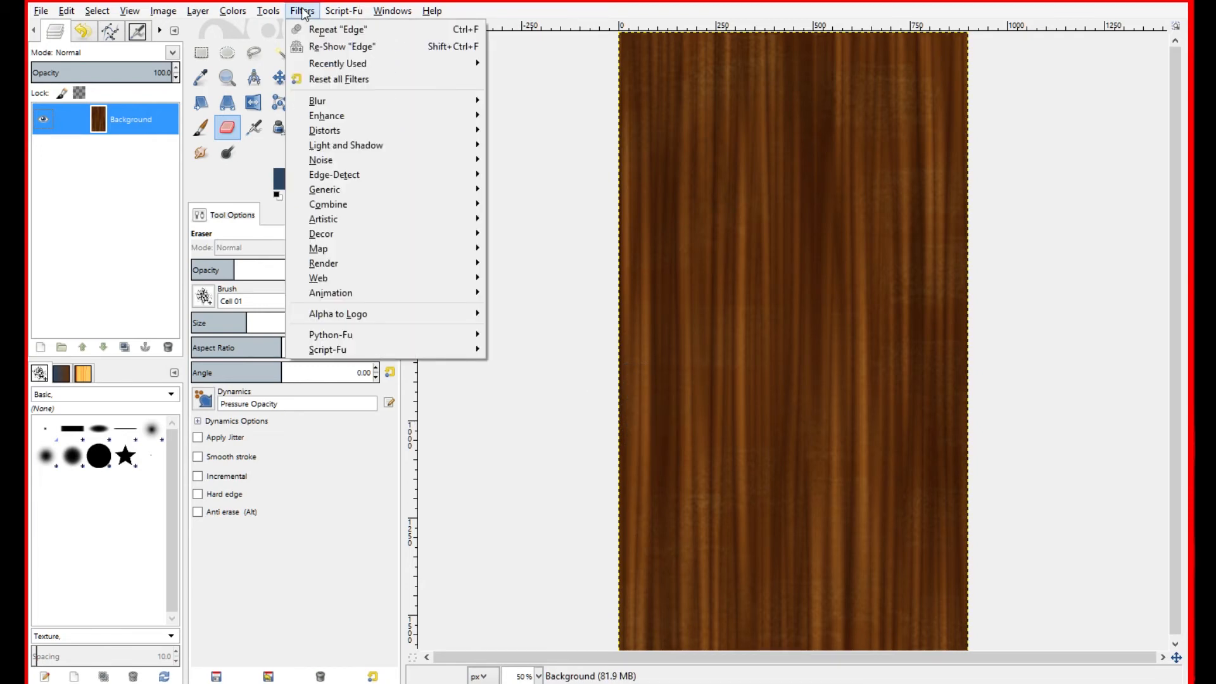
mouse_move(343, 132)
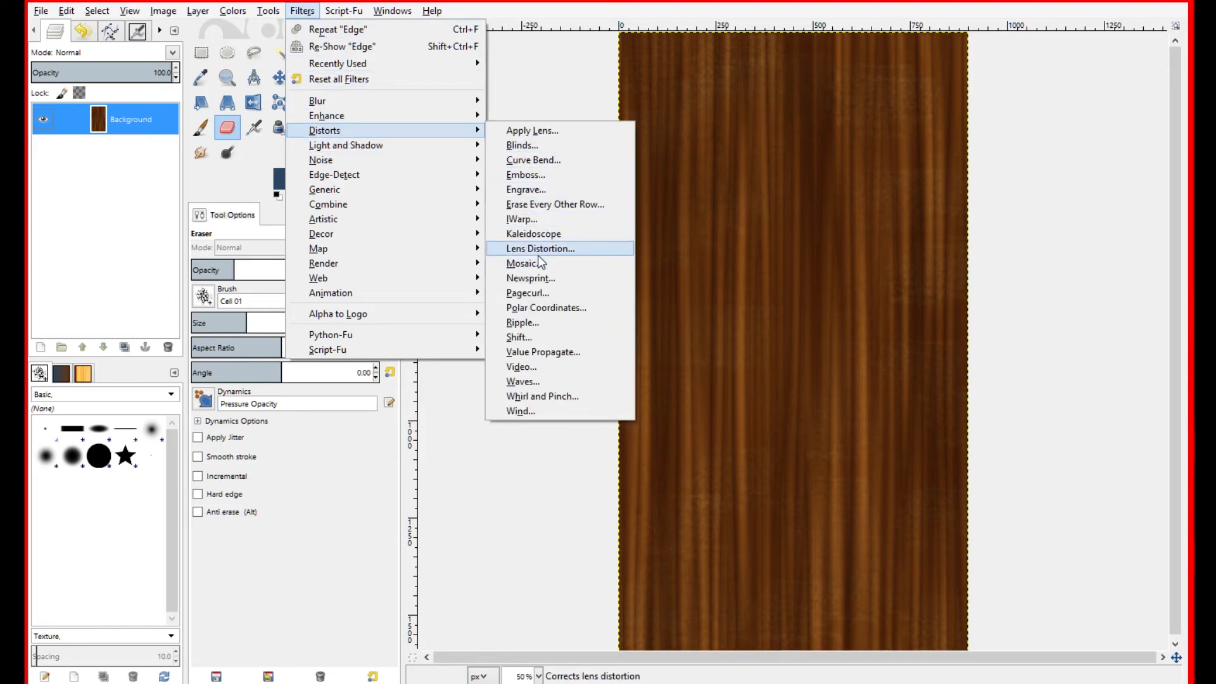
click(534, 217)
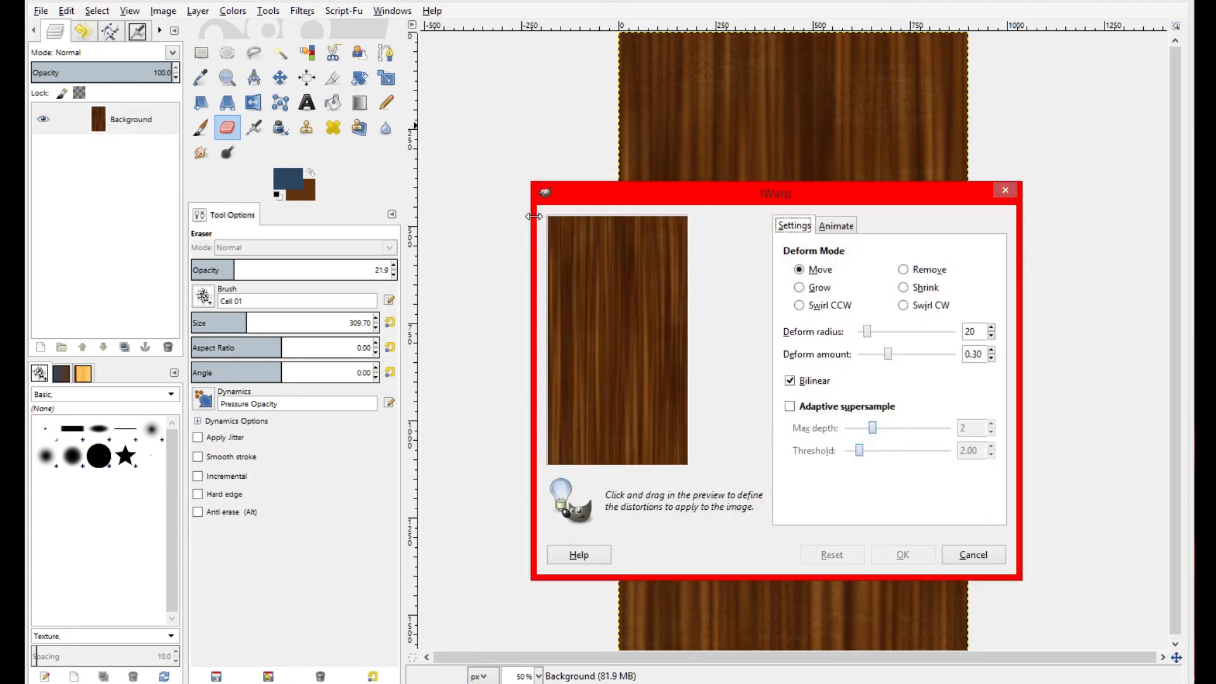
drag(769, 190, 382, 159)
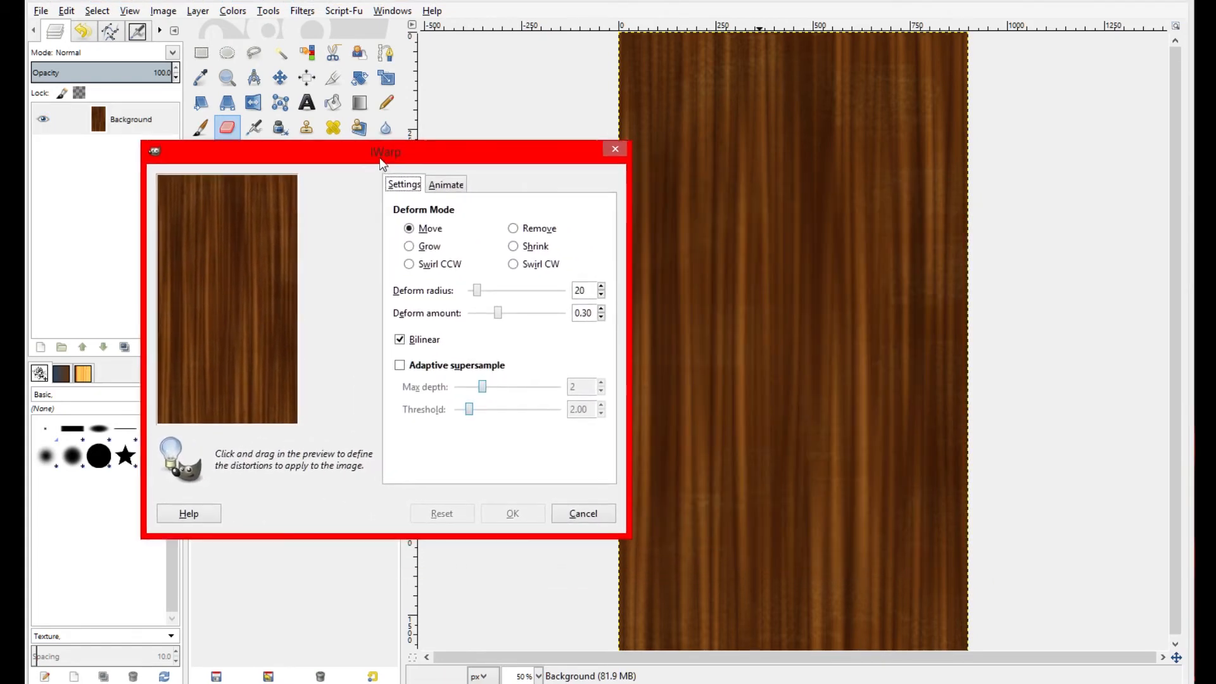
click(409, 247)
drag(429, 166, 331, 6)
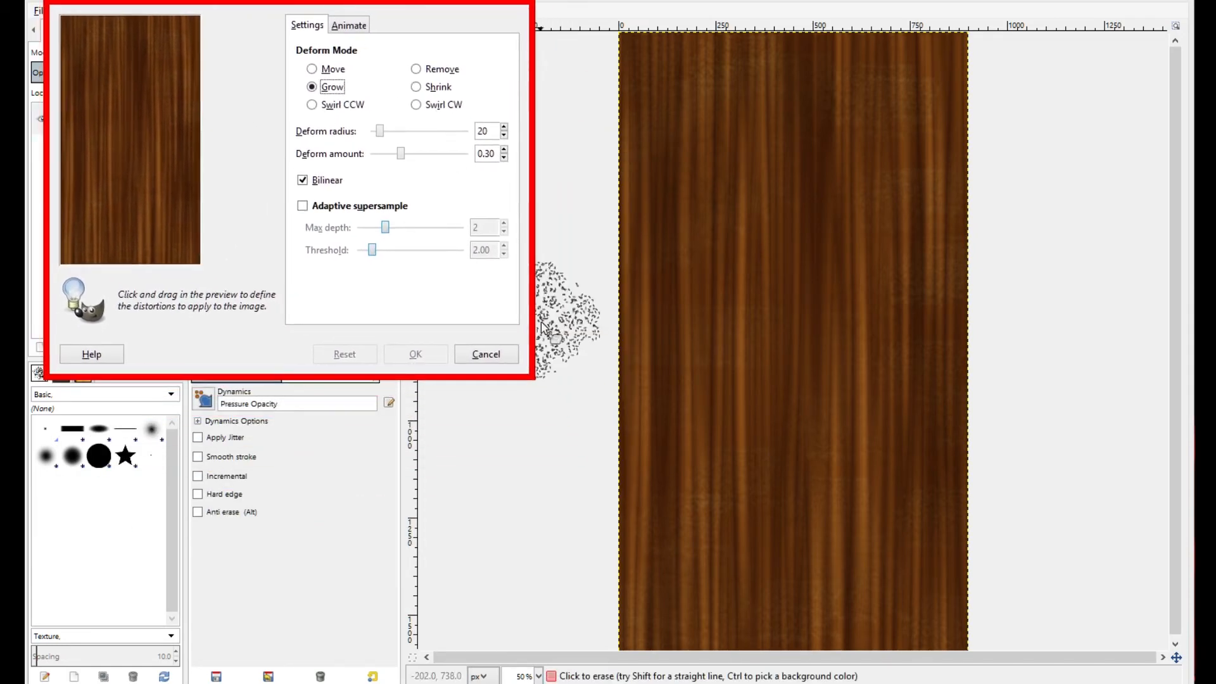
drag(531, 378, 1173, 678)
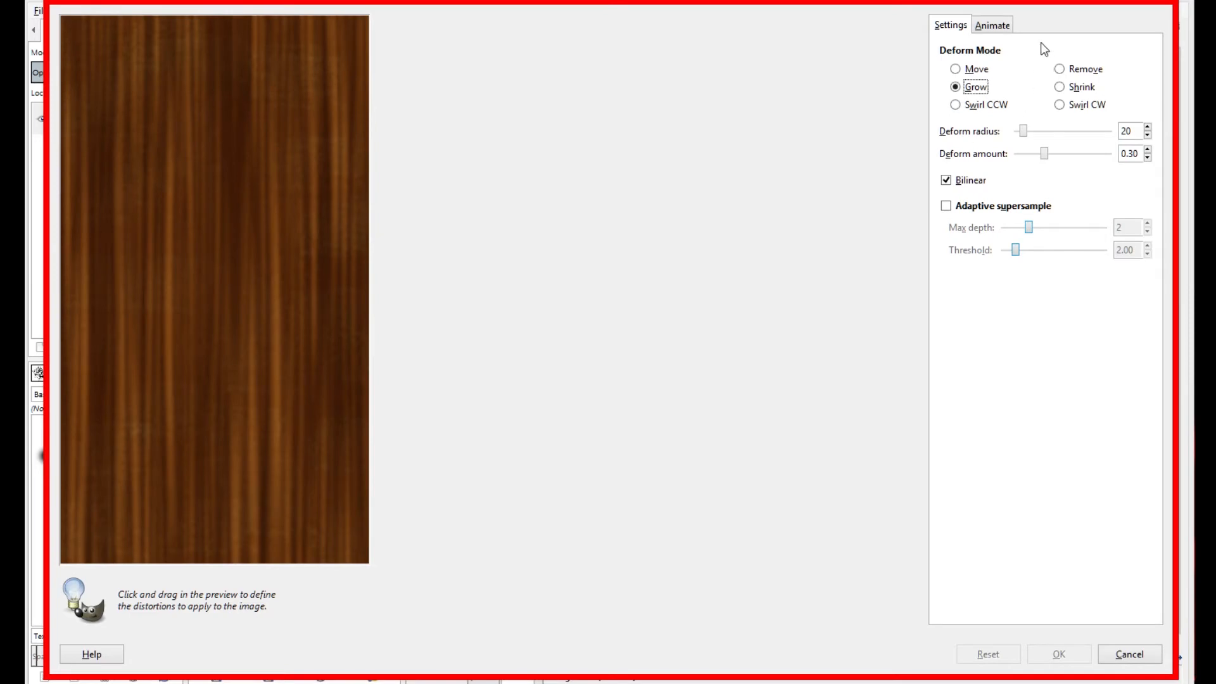
drag(1023, 130, 1037, 131)
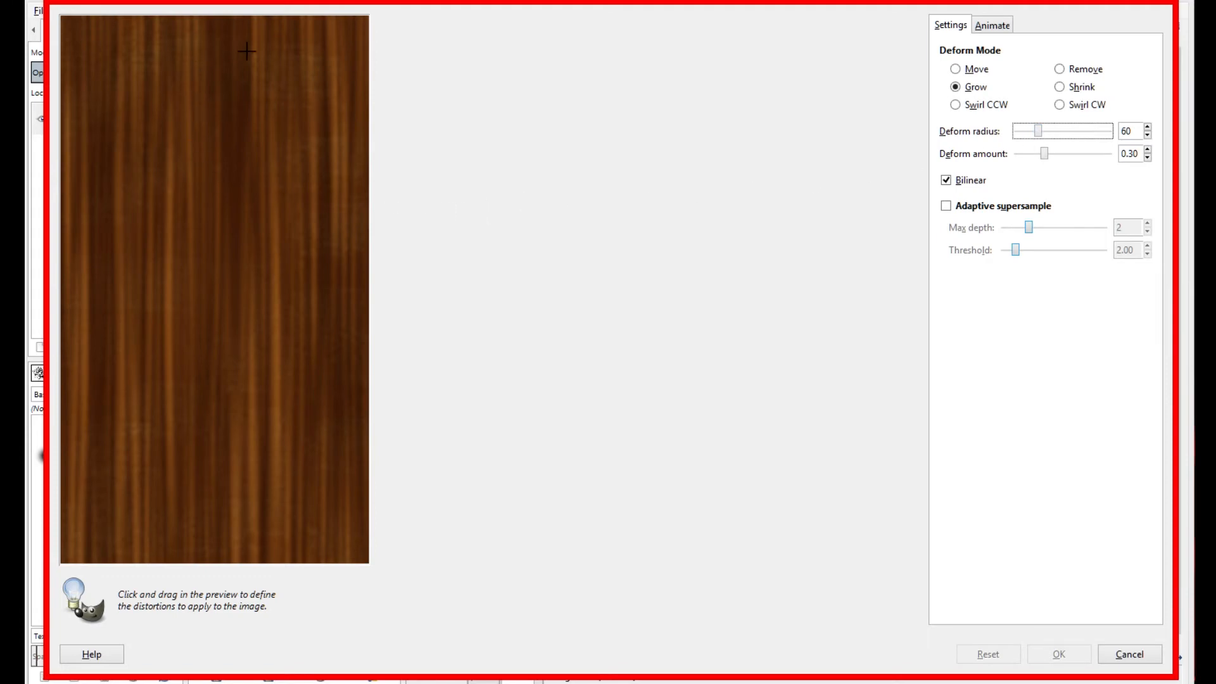
Grow the grain into knot-like bulges with strokes spread across the whole preview, using a deform radius of 60
drag(285, 60, 292, 117)
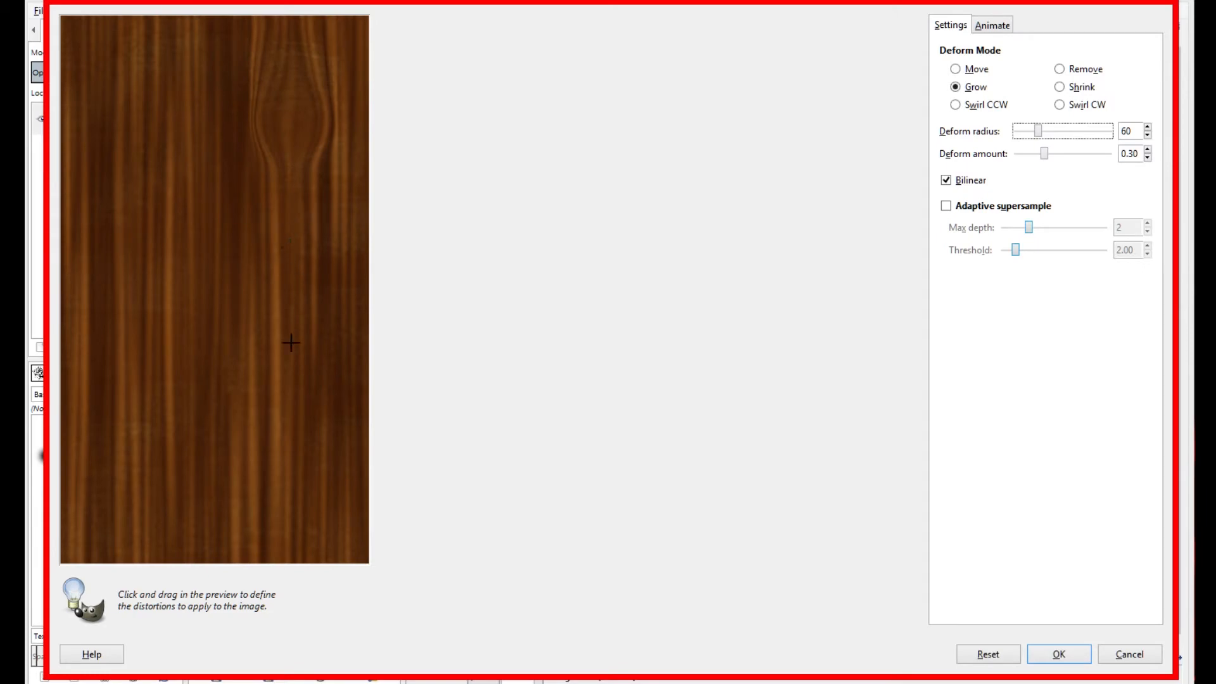
drag(190, 446, 184, 331)
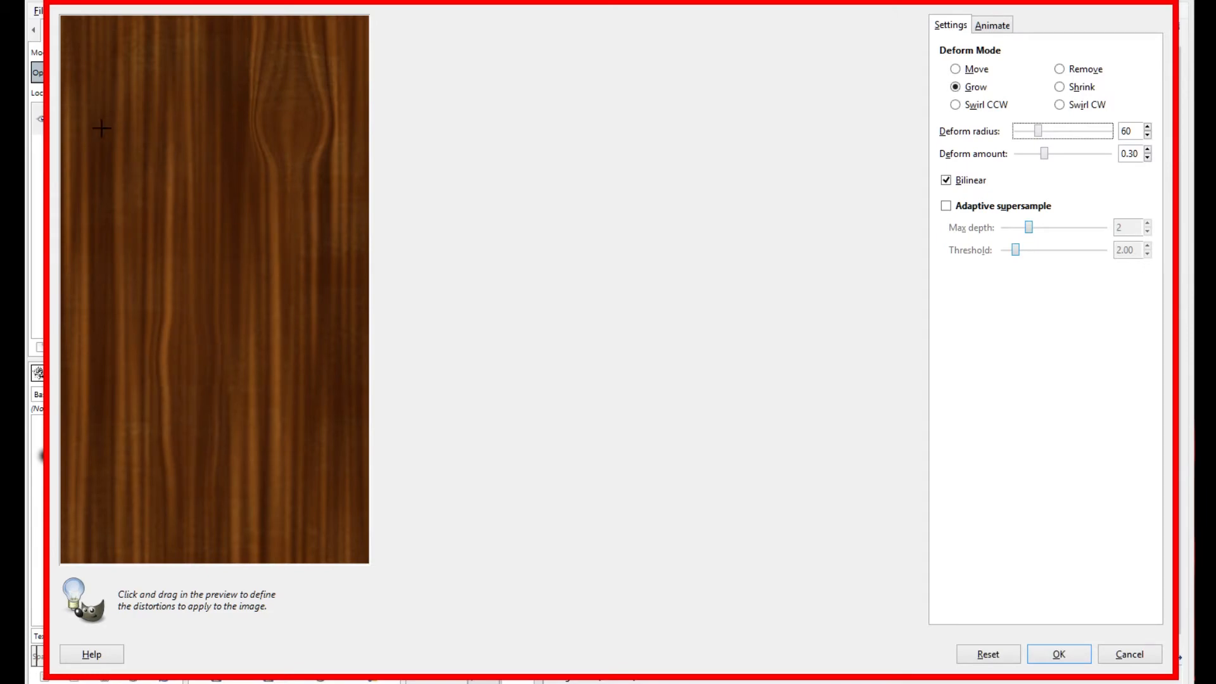
drag(106, 89, 128, 342)
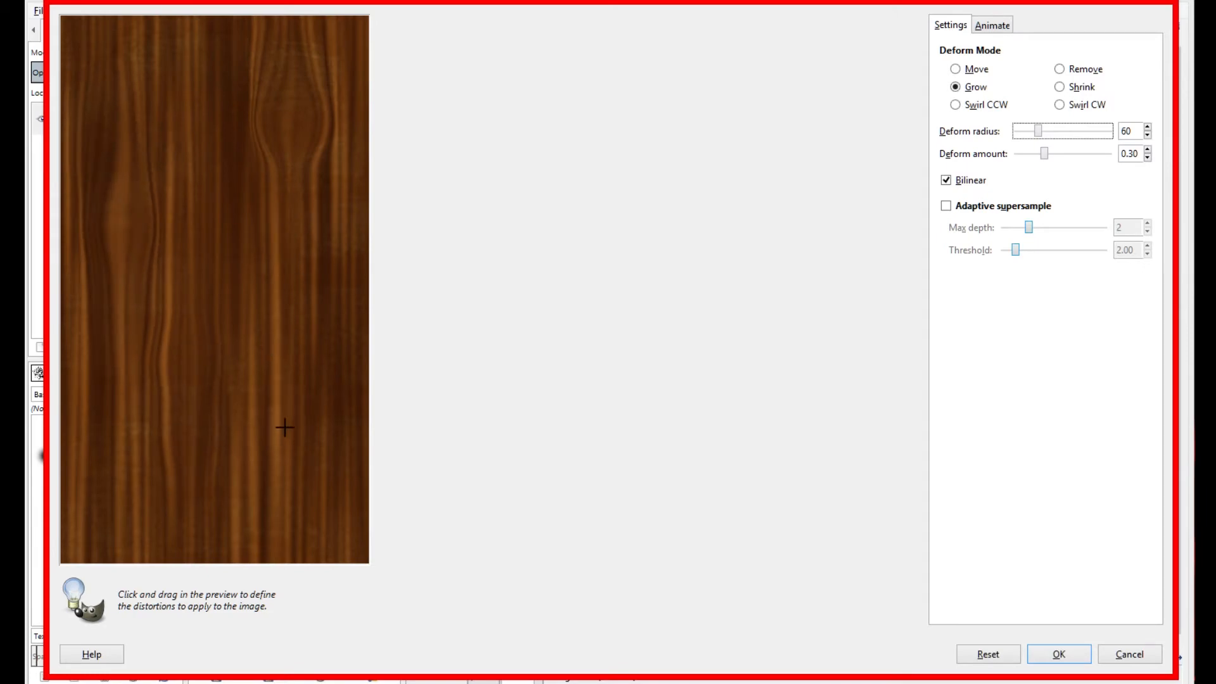
drag(283, 511, 265, 311)
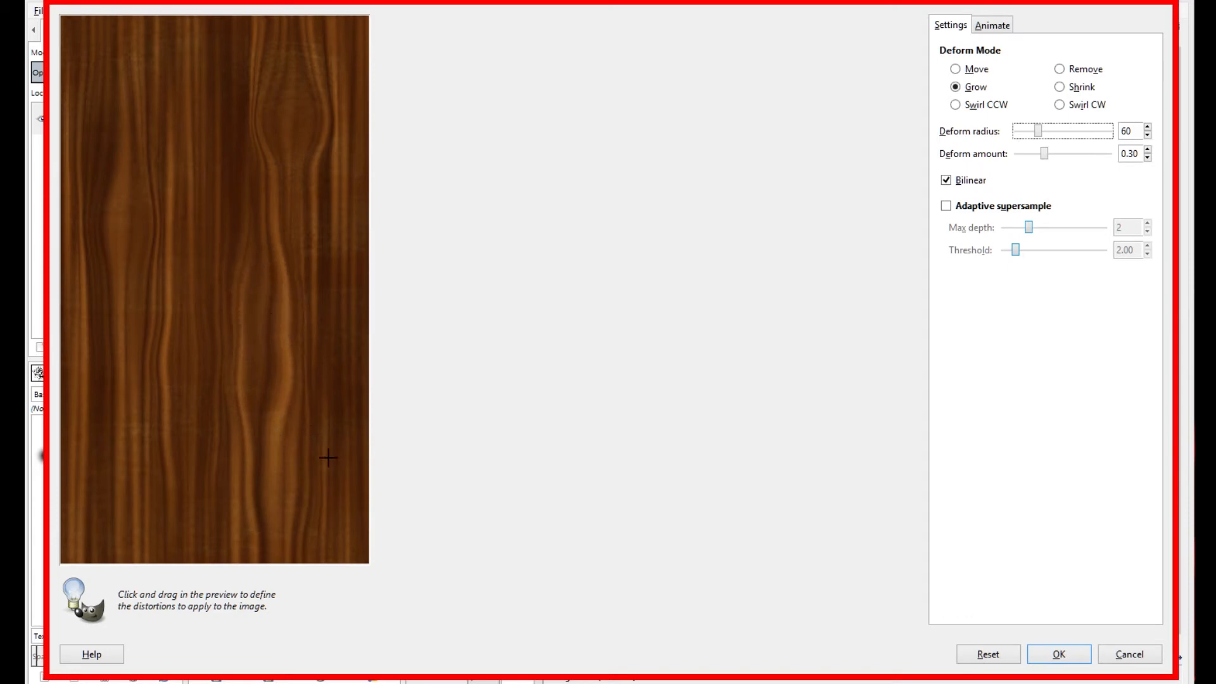
mouse_move(336, 399)
mouse_down()
mouse_move(316, 350)
mouse_move(311, 279)
mouse_up()
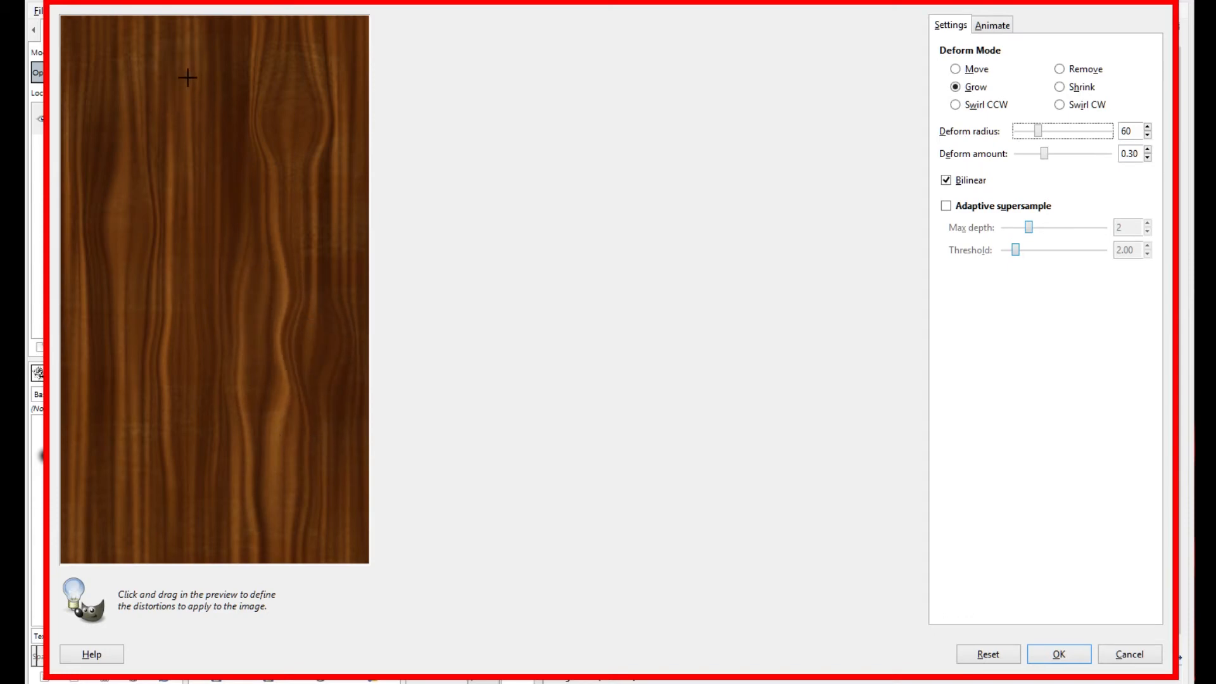
drag(188, 78, 189, 106)
drag(108, 536, 120, 443)
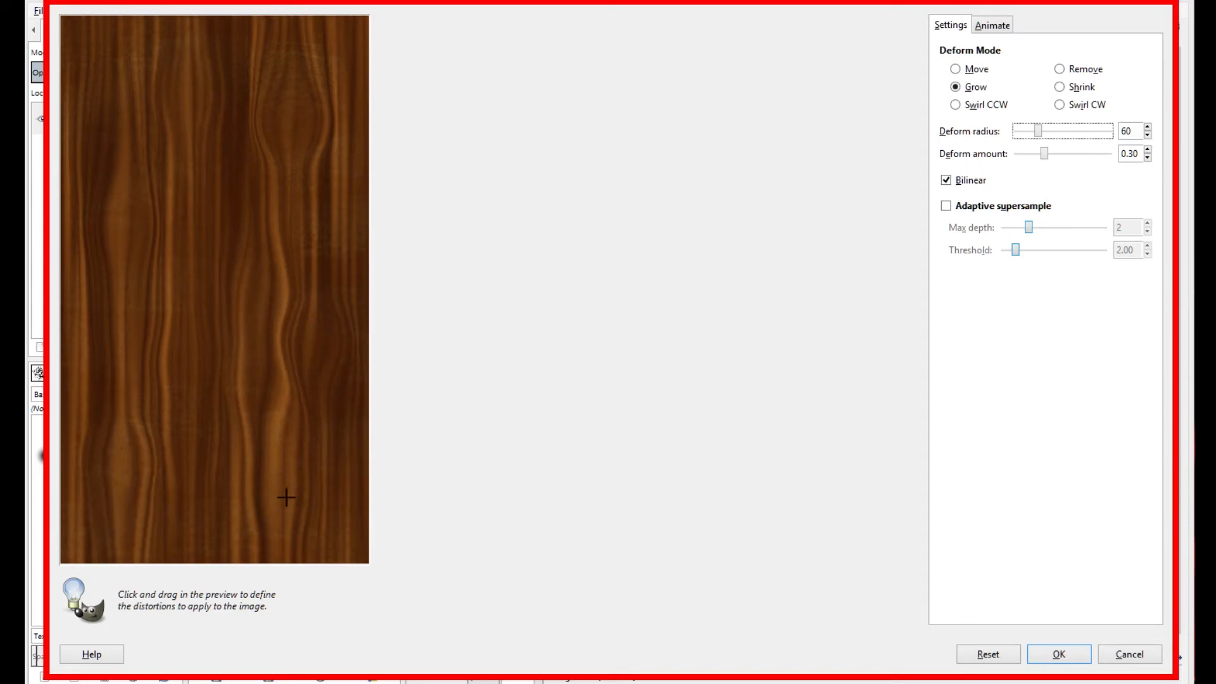
drag(296, 531, 290, 464)
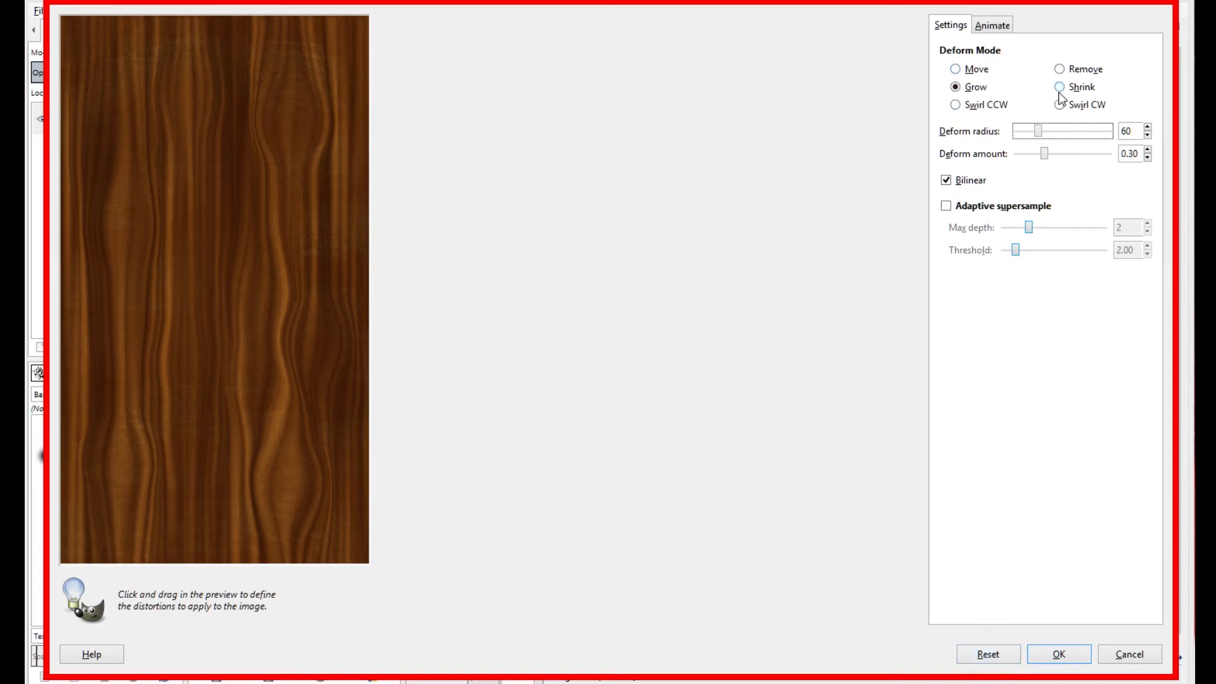
Pinch the grain in Shrink mode along both sides of the upper-right bulge and down the upper-left area
click(1060, 88)
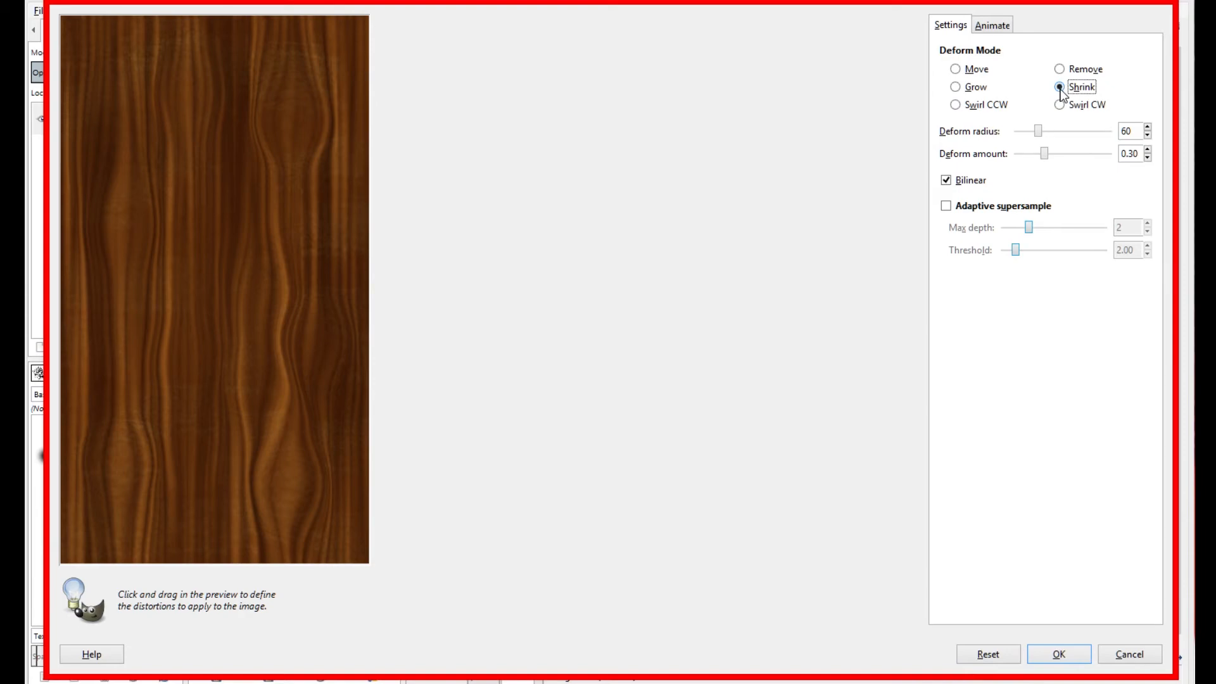
click(1062, 70)
click(1059, 88)
drag(250, 93, 258, 249)
drag(329, 116, 331, 285)
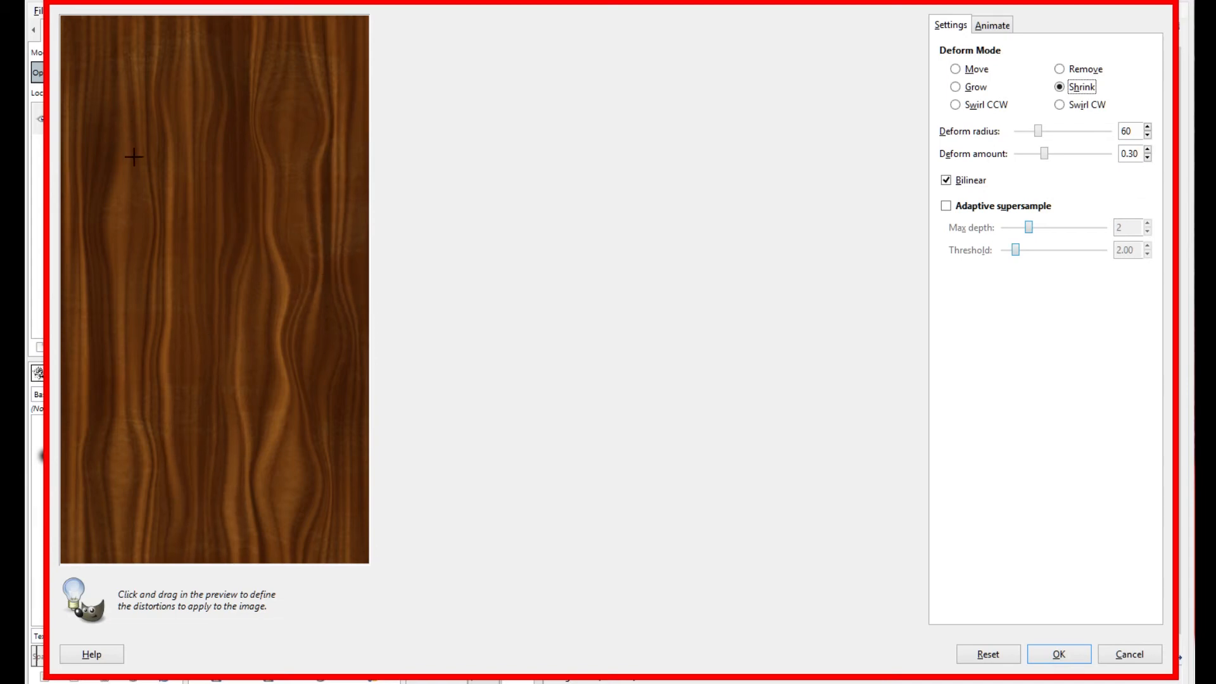
mouse_move(86, 61)
mouse_down()
mouse_move(83, 138)
mouse_move(132, 176)
mouse_move(131, 147)
mouse_move(131, 322)
mouse_up()
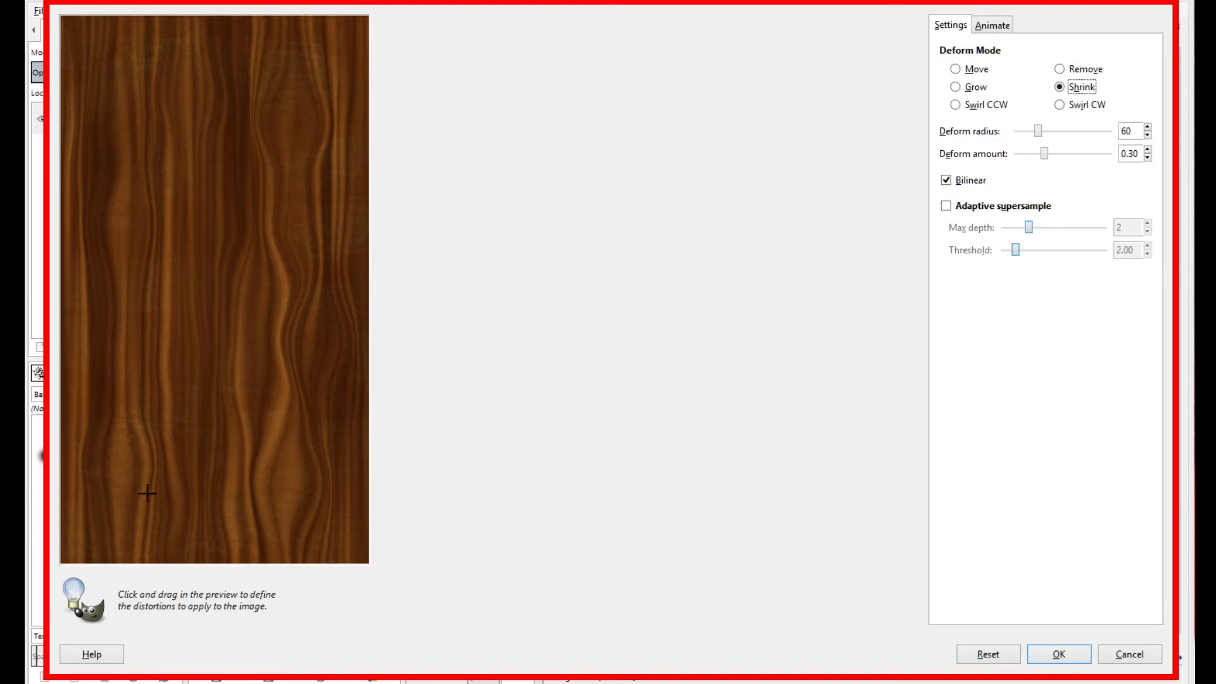
Partly remove the warping from the lower-right and lower-left bulges using Remove mode
click(1070, 69)
drag(272, 378, 274, 520)
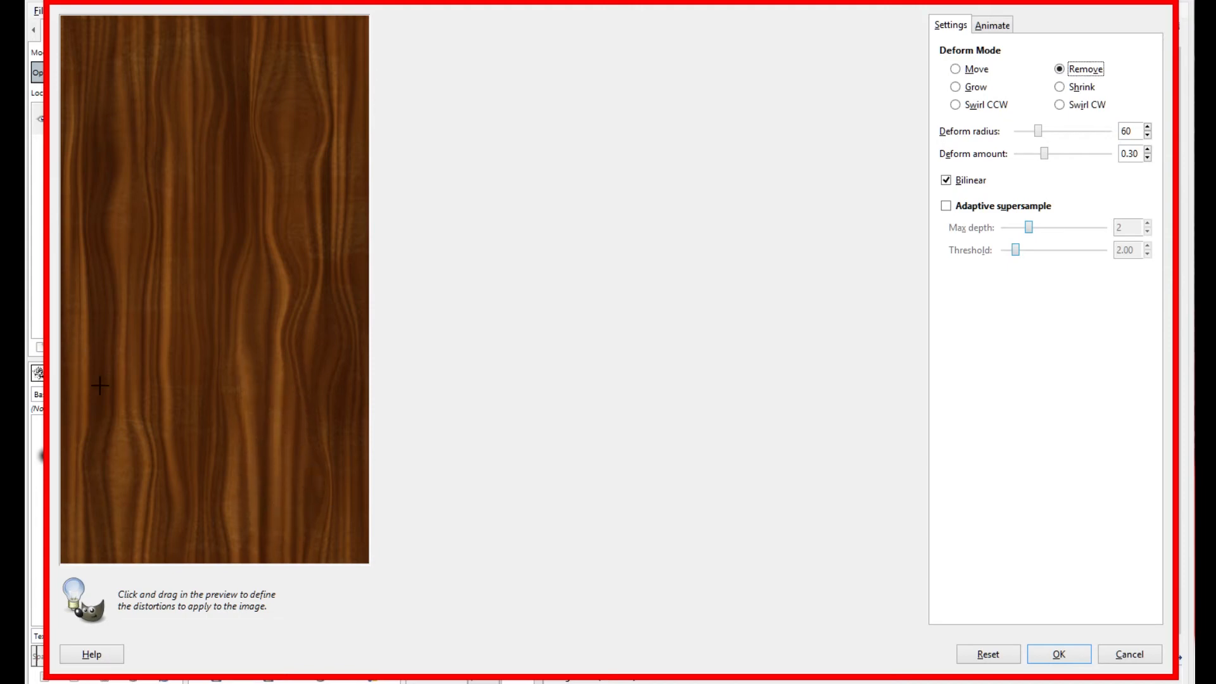
mouse_move(162, 401)
mouse_down()
mouse_move(161, 461)
mouse_move(76, 481)
mouse_move(101, 477)
mouse_up()
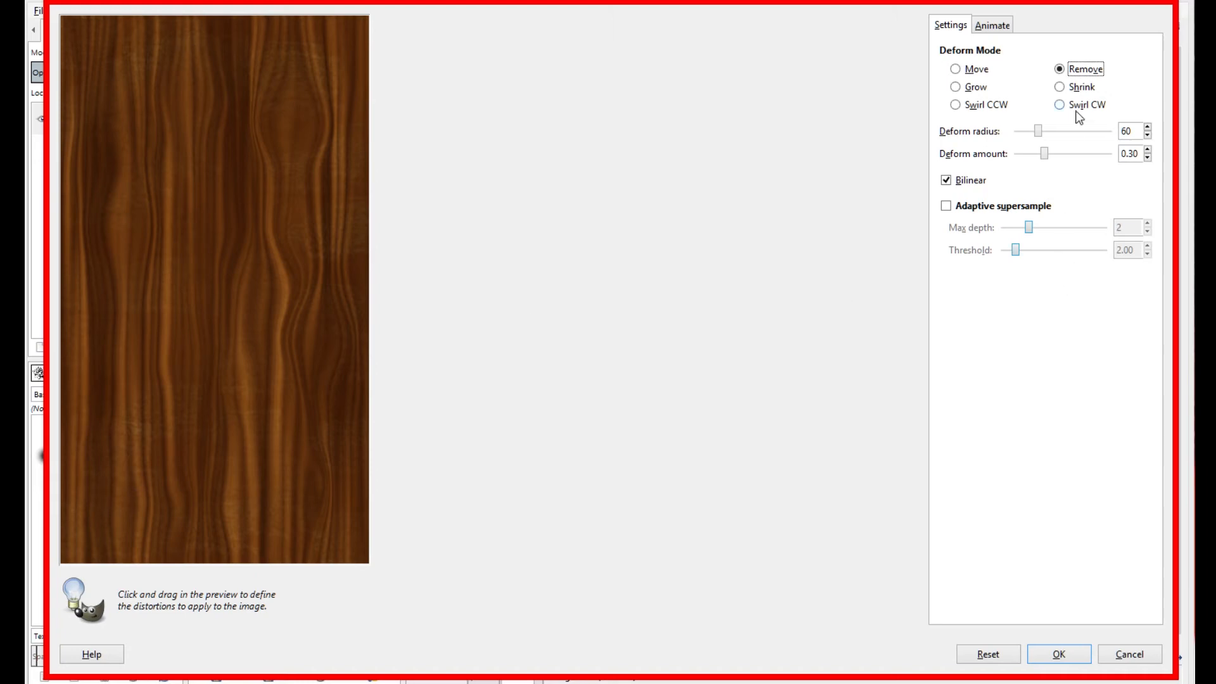
Pinch the grain further in Shrink mode with vertical strokes through the left half and centre of the preview
click(1064, 88)
drag(95, 330, 97, 416)
drag(102, 203, 119, 247)
drag(209, 158, 212, 222)
drag(211, 80, 212, 528)
drag(143, 448, 140, 496)
drag(135, 418, 135, 443)
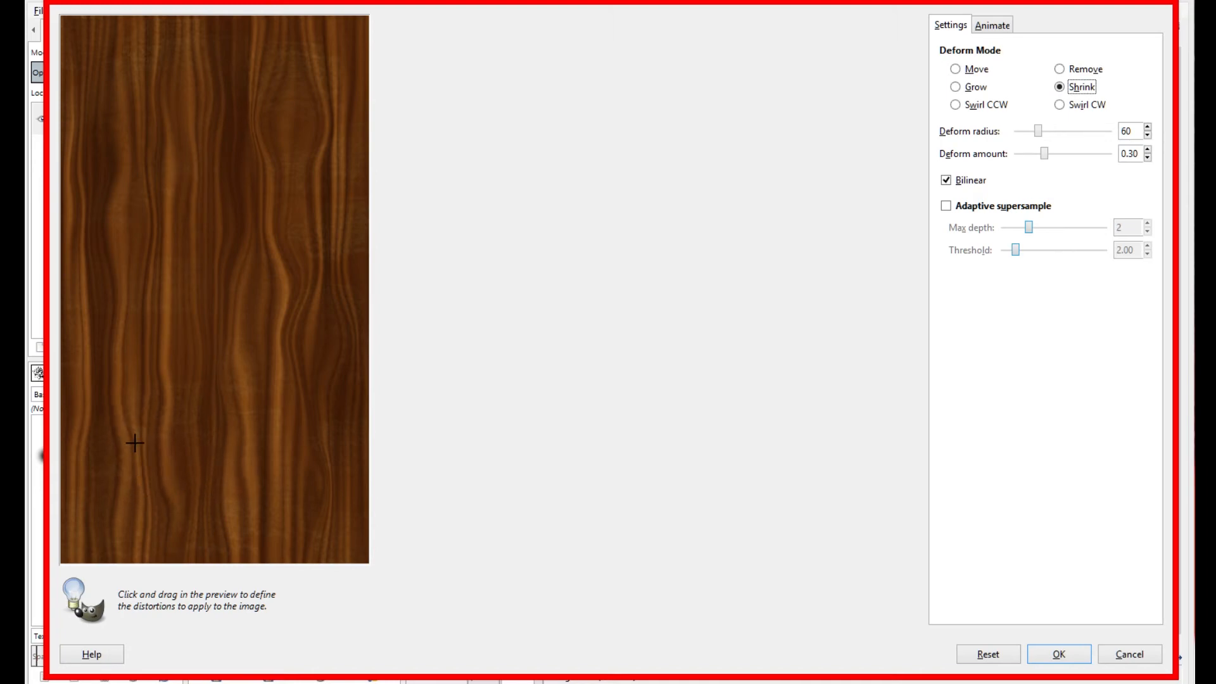
drag(133, 293, 131, 497)
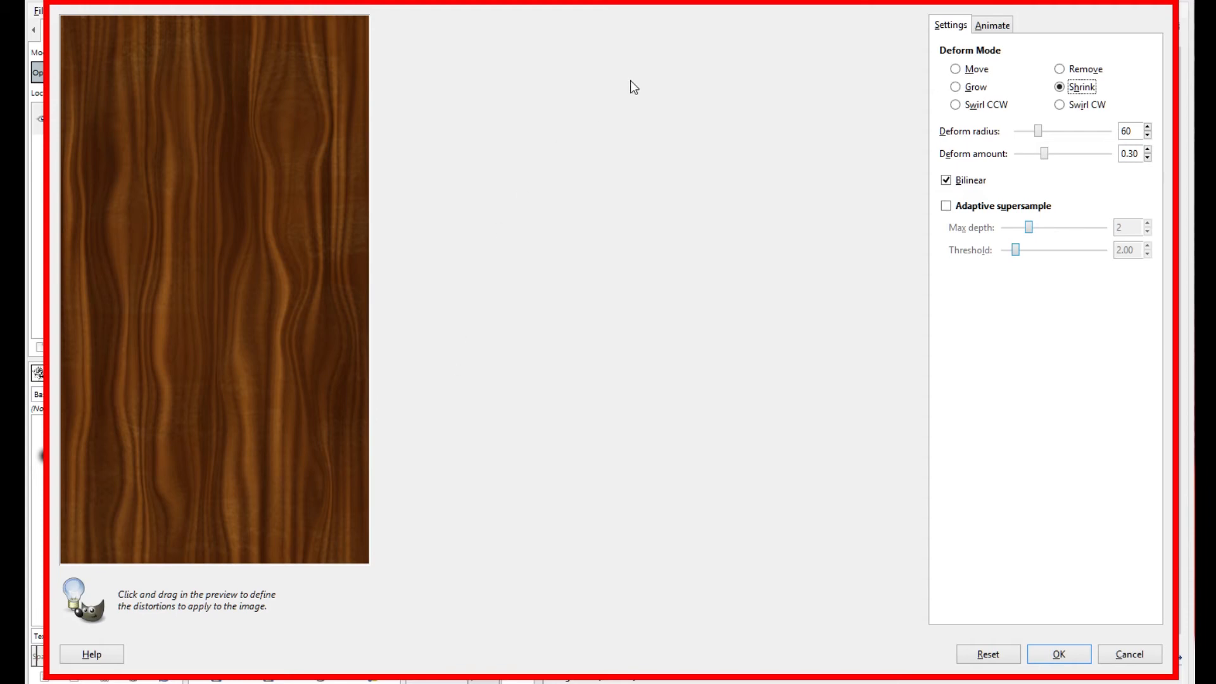
With a deform radius of 15, swirl knots counter-clockwise at the upper right and mid left, and clockwise at the lower right
click(955, 105)
click(1059, 106)
click(955, 105)
drag(1037, 132, 1019, 131)
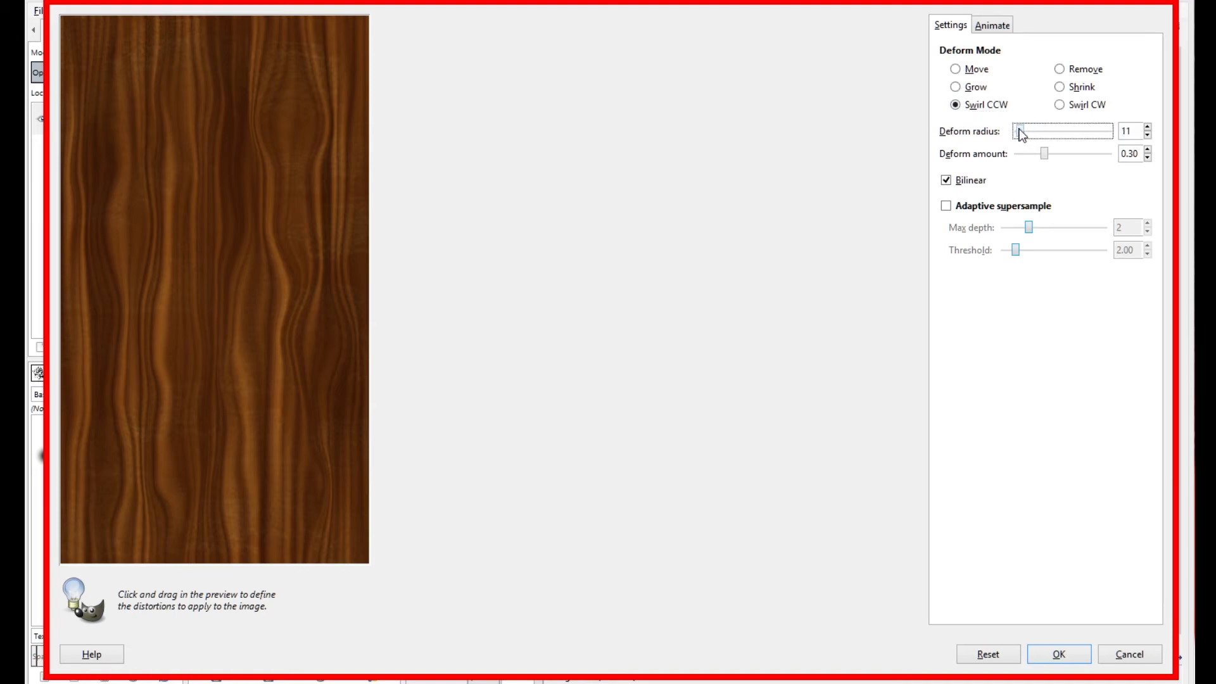
click(1148, 128)
click(1148, 127)
click(1147, 136)
drag(256, 177, 261, 168)
drag(143, 379, 144, 369)
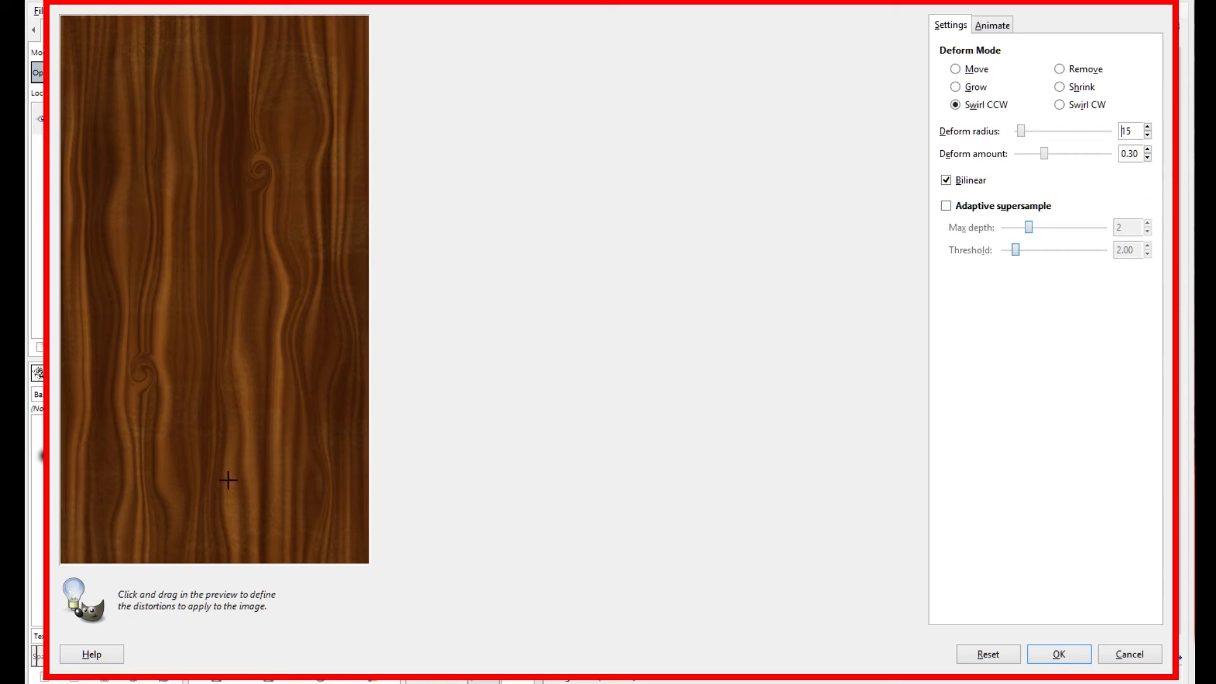
click(1057, 106)
mouse_move(284, 483)
mouse_down()
mouse_move(290, 493)
mouse_move(282, 482)
mouse_move(276, 497)
mouse_up()
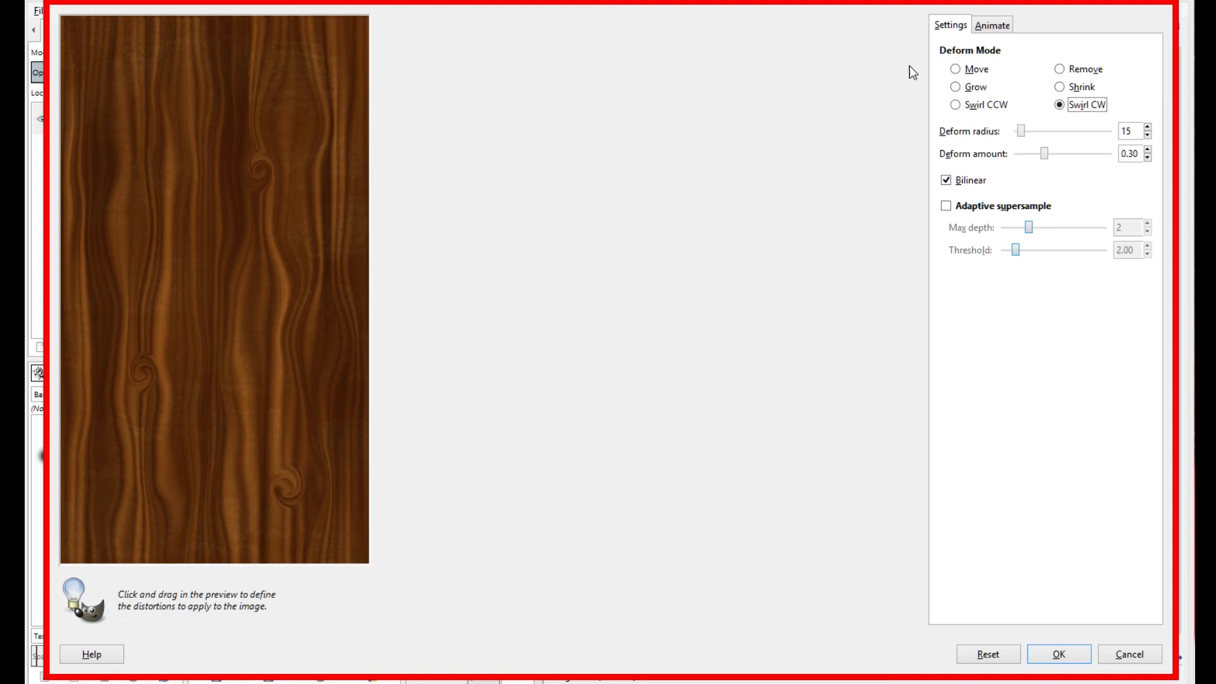
Soften the three swirled knots by partly removing their distortion in Remove mode, and apply the IWarp filter
click(1058, 69)
mouse_move(245, 174)
mouse_down()
mouse_move(260, 144)
mouse_move(262, 165)
mouse_up()
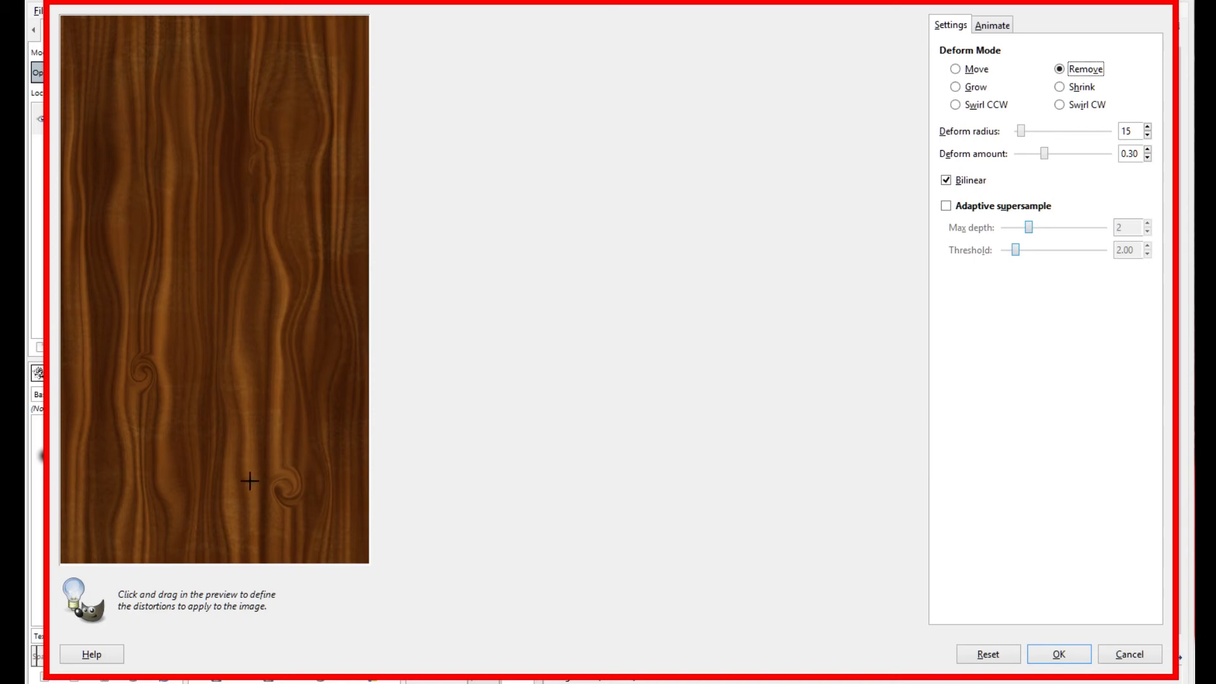
mouse_move(287, 502)
mouse_down()
mouse_move(277, 443)
mouse_move(274, 504)
mouse_move(303, 497)
mouse_move(298, 512)
mouse_move(316, 374)
mouse_up()
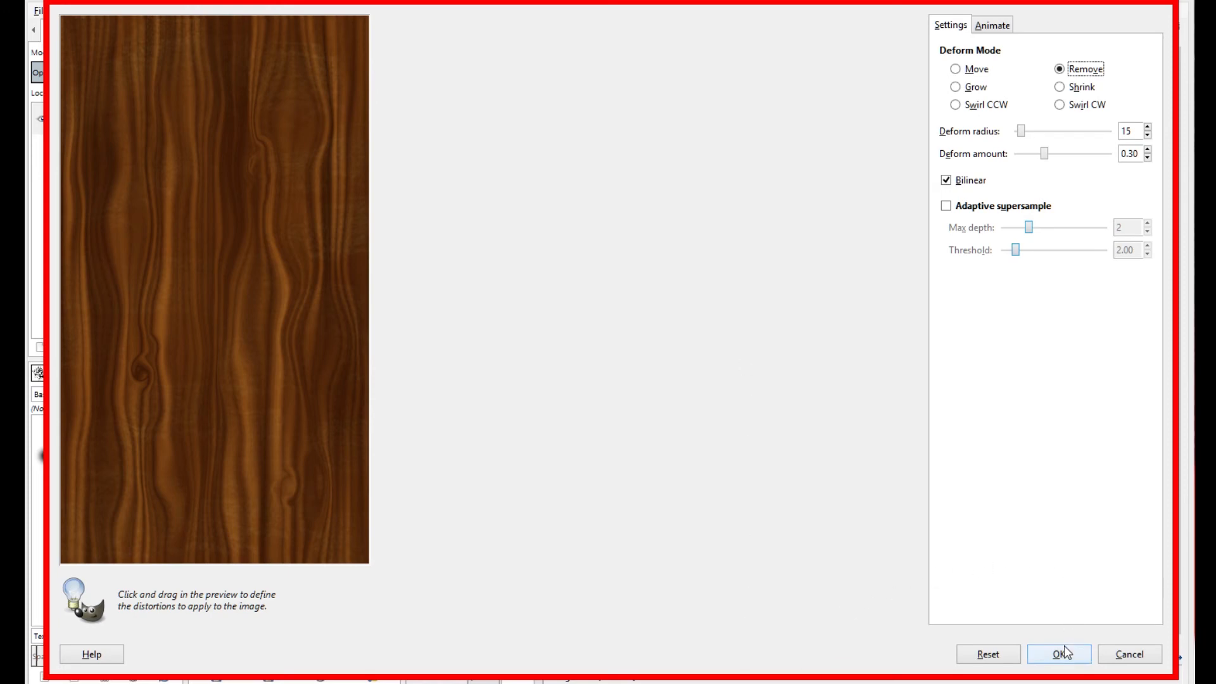
click(1045, 653)
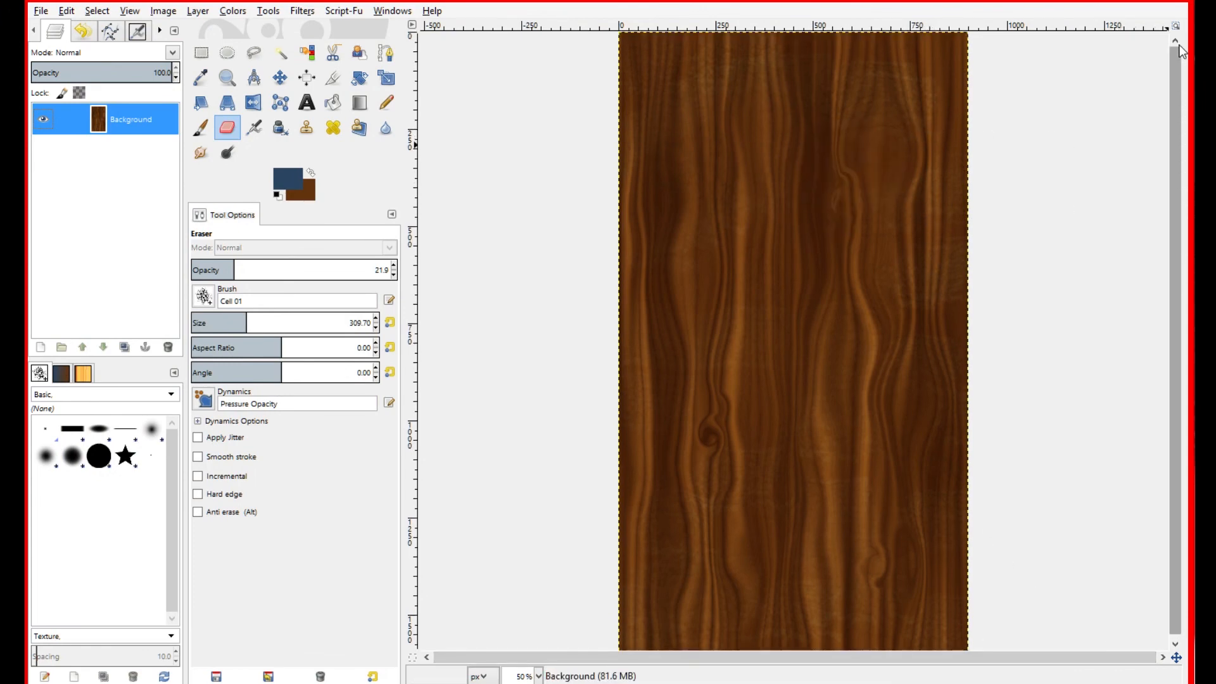
Add a new transparent 900 × 1600 px layer named Layer above the Background
scroll(1168, 282, down, 1)
right_click(151, 130)
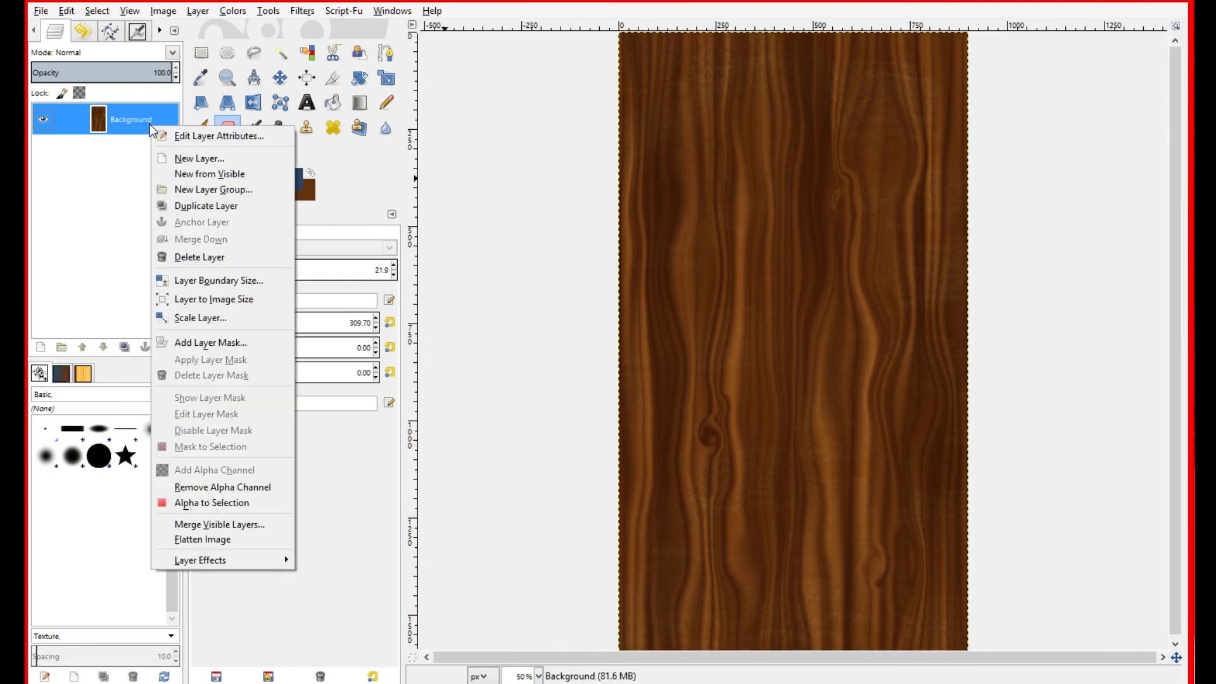
click(178, 162)
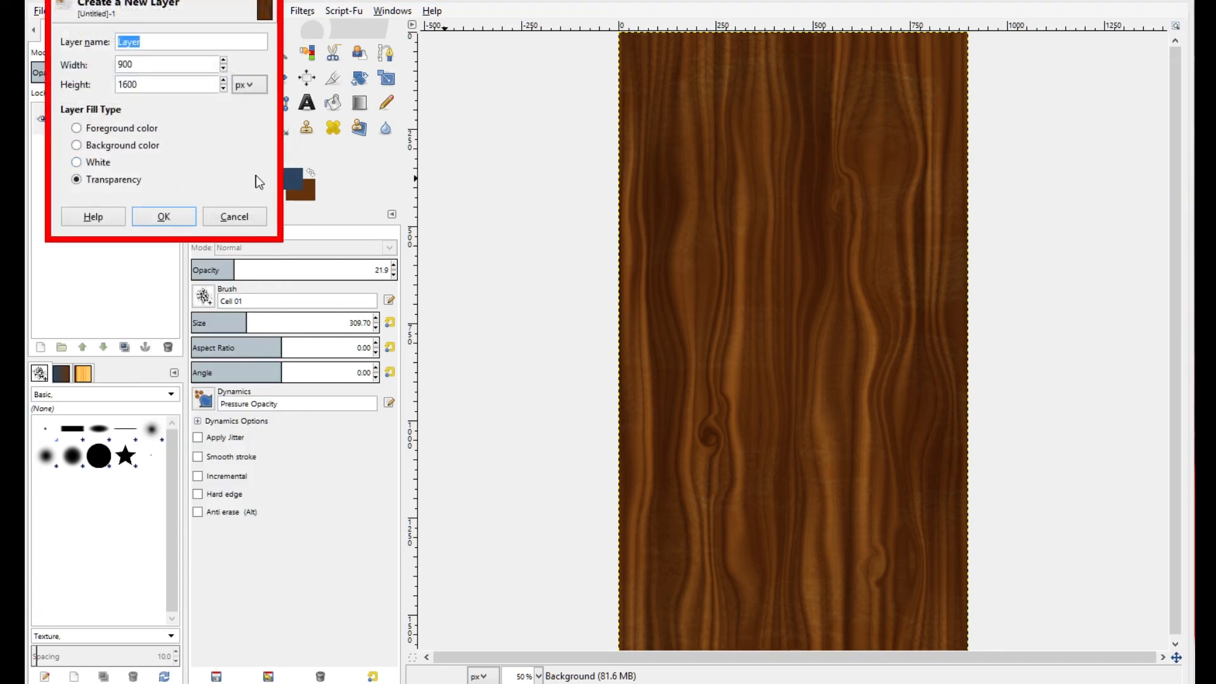
click(166, 215)
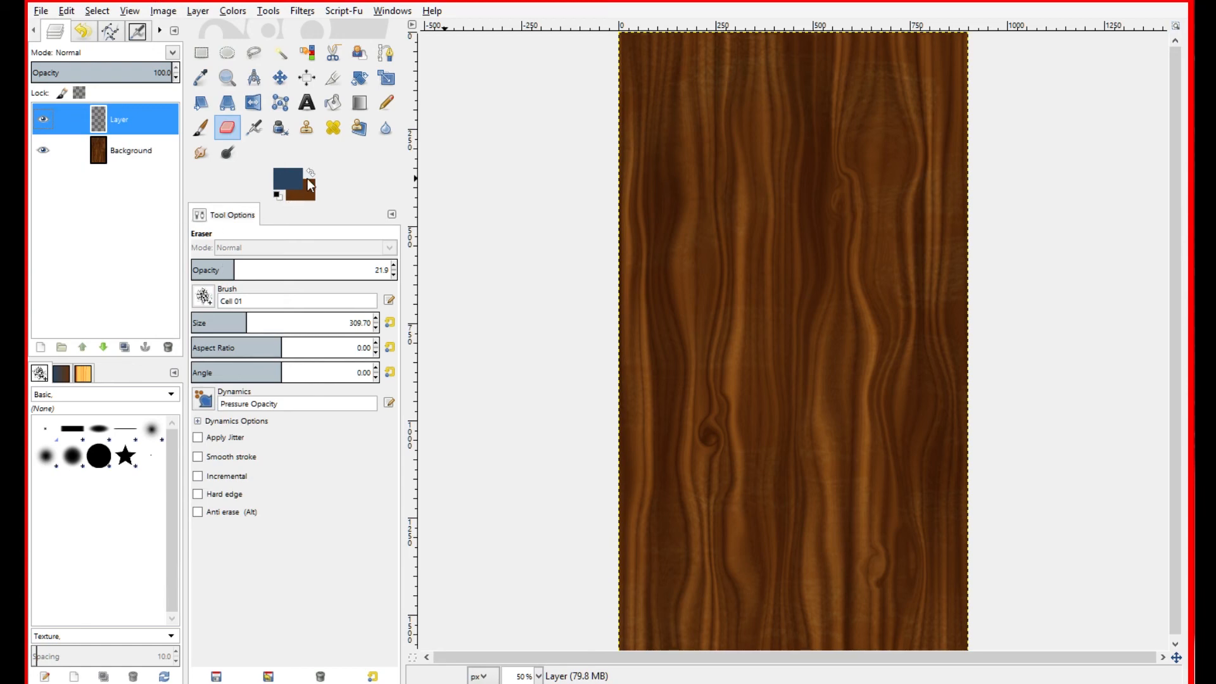
Swap the foreground and background colors and darken the brown foreground to 3b1f0a
click(310, 172)
click(288, 182)
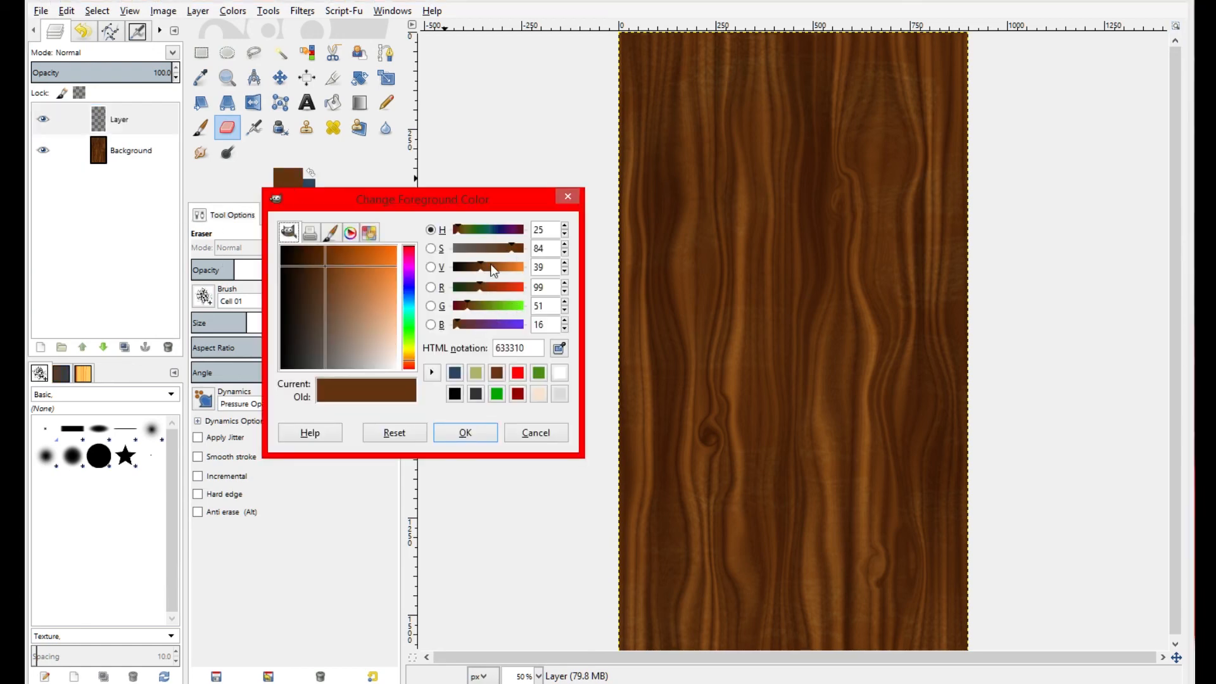
drag(482, 267, 472, 268)
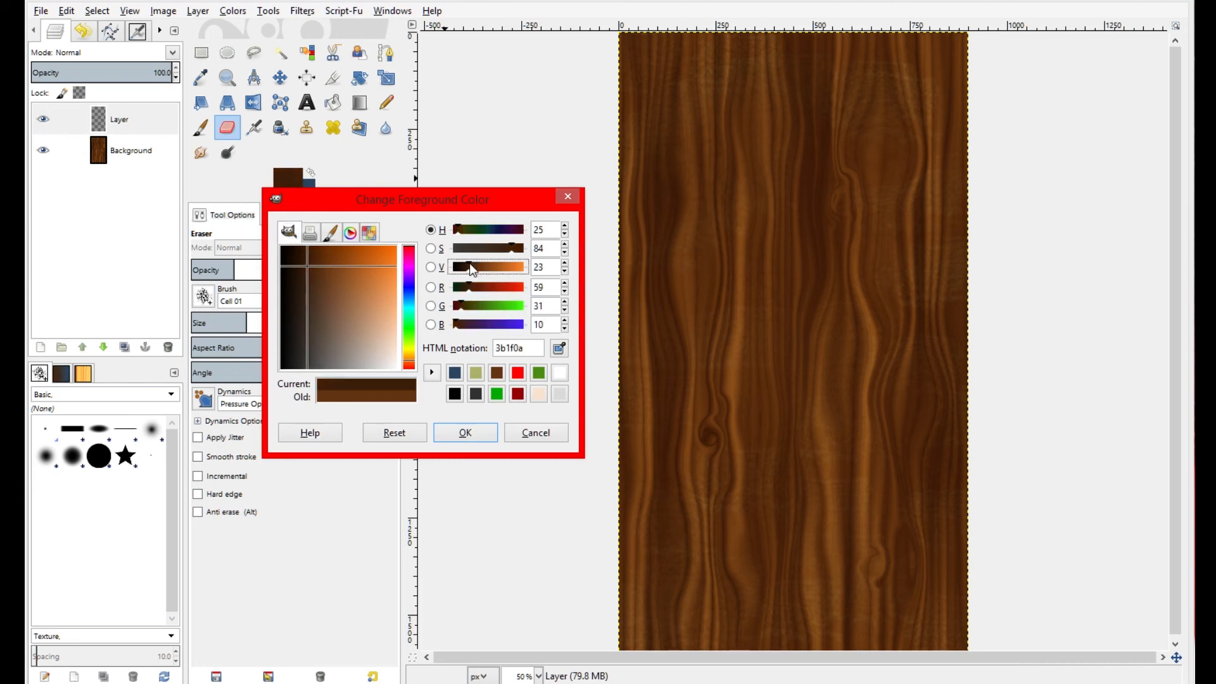
click(473, 430)
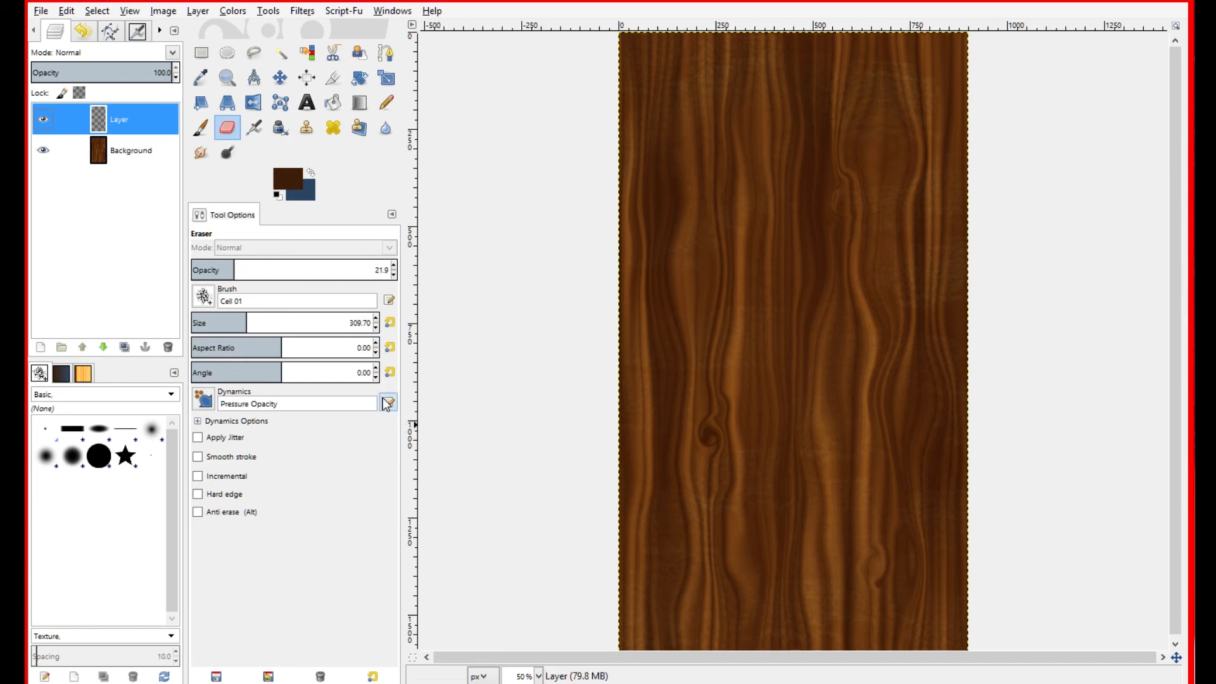
Choose the 2. Hardness 025 brush, return to the layer list and reduce the brush size to 86.75
click(213, 303)
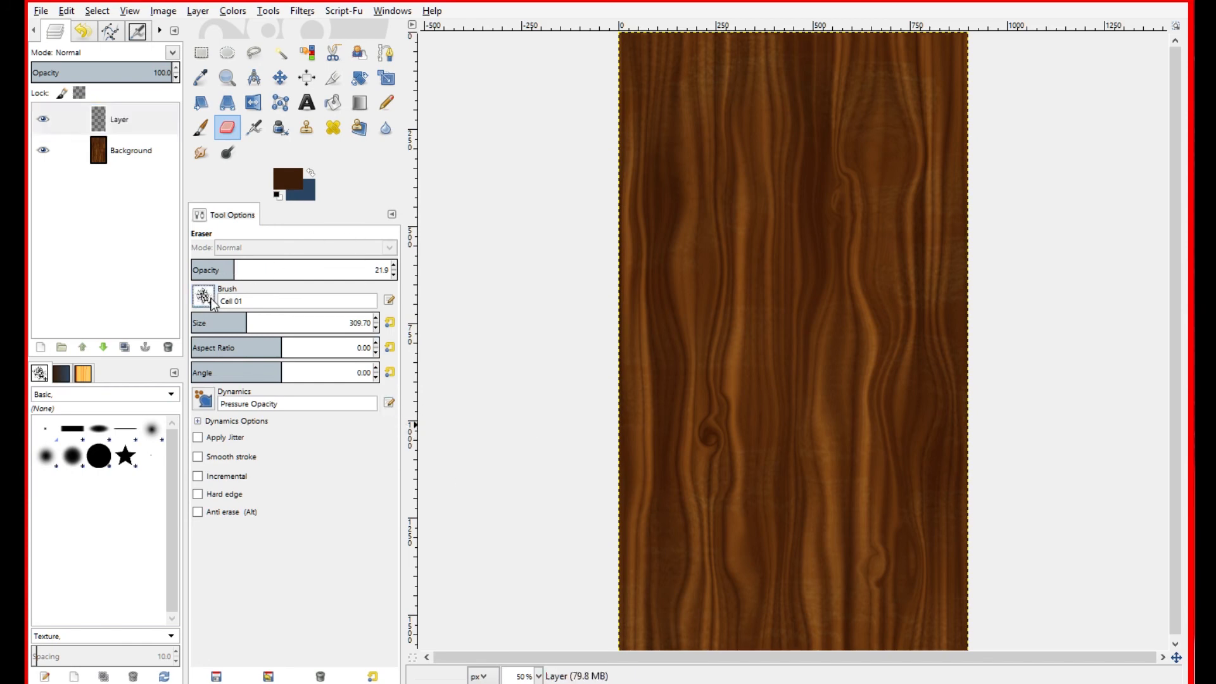
click(133, 299)
double_click(157, 439)
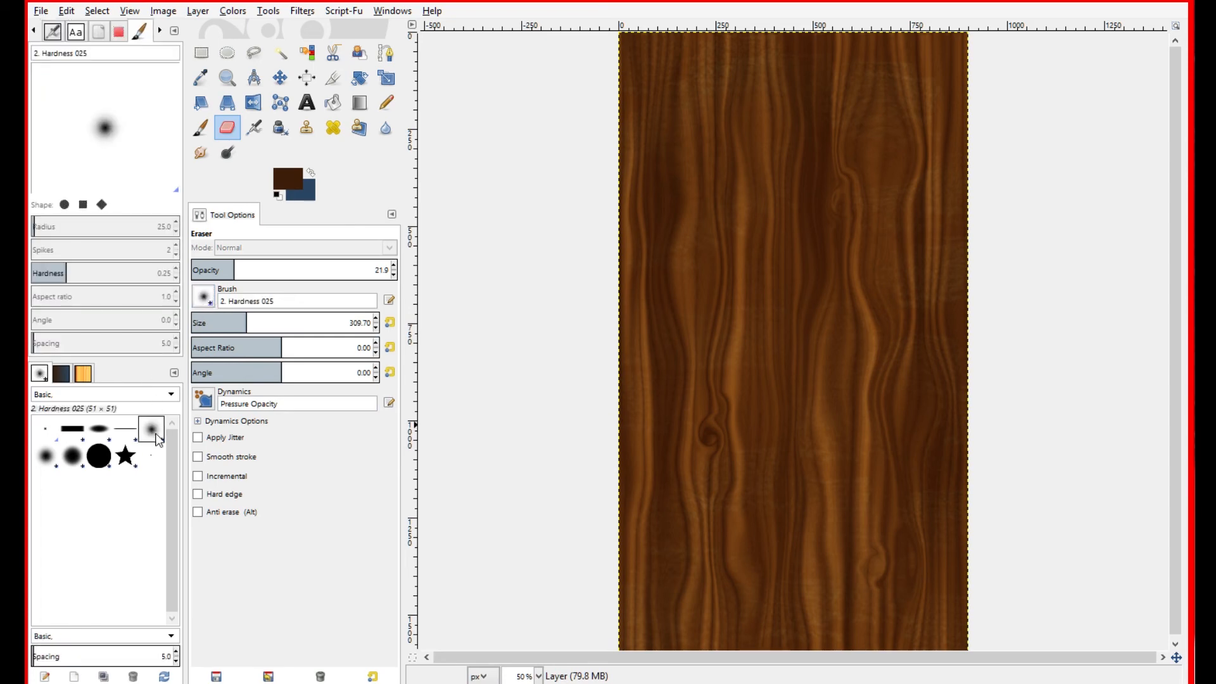
click(32, 30)
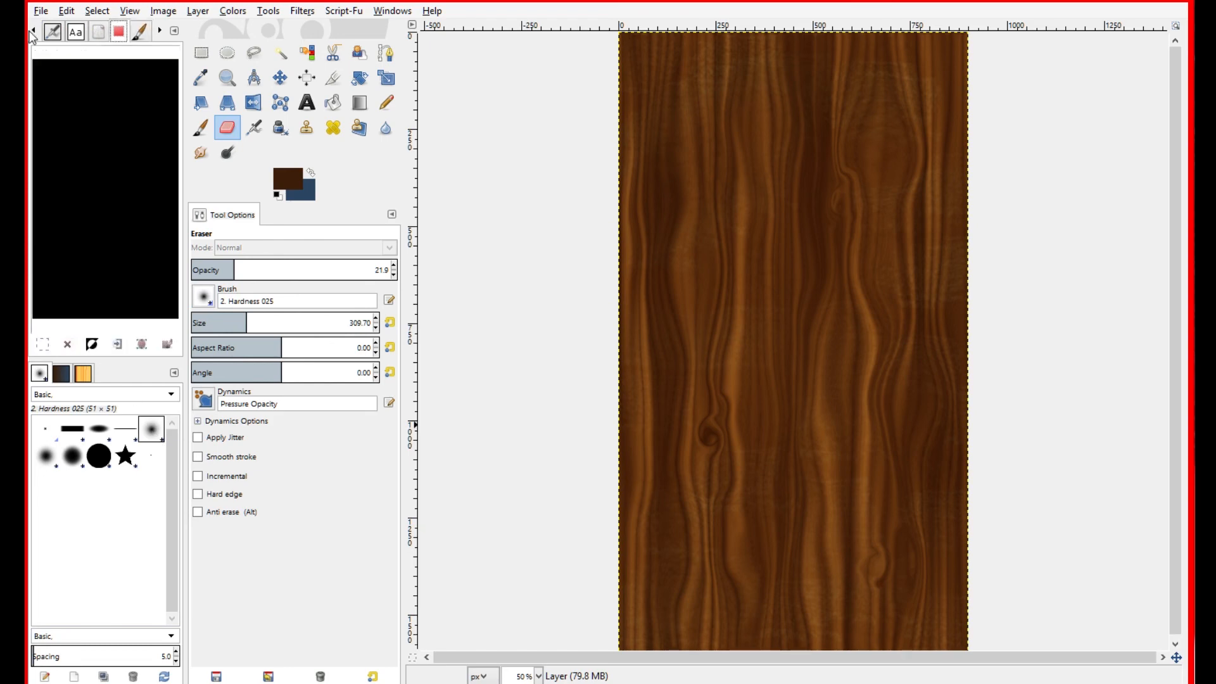
click(33, 30)
click(33, 30)
click(33, 29)
click(33, 30)
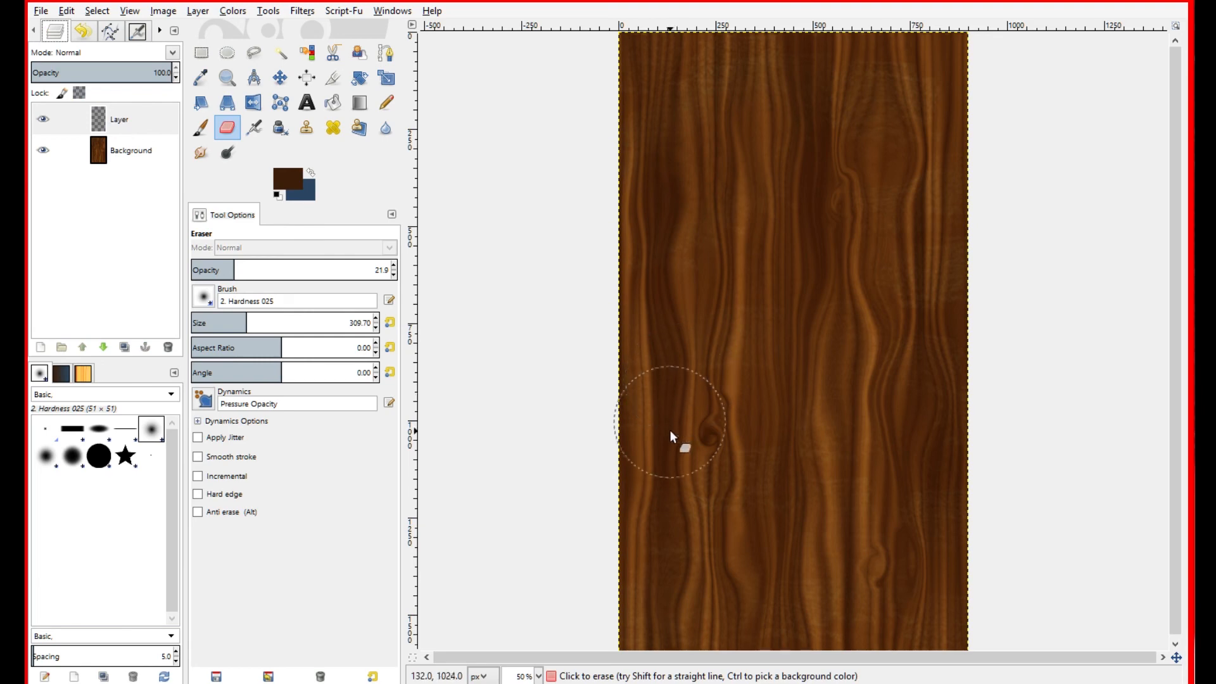
drag(225, 322, 207, 321)
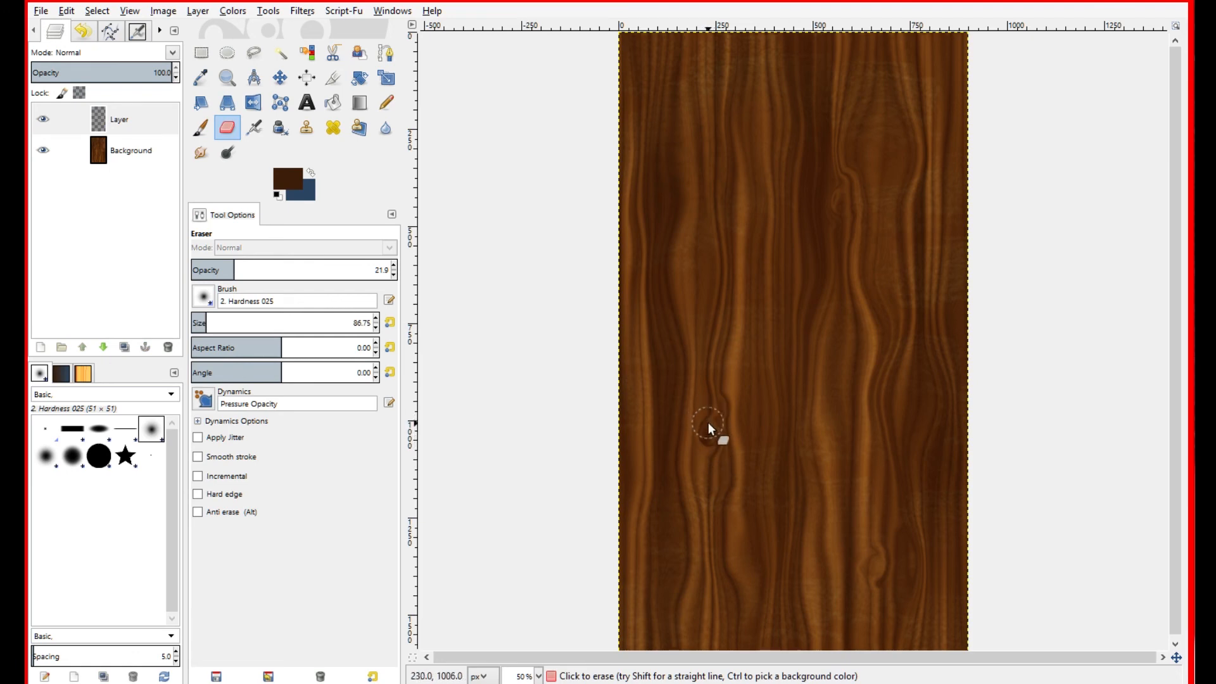
Paint dark brown shading over the wood knots with the Paintbrush and blend it along the grain with the Smudge tool
click(199, 130)
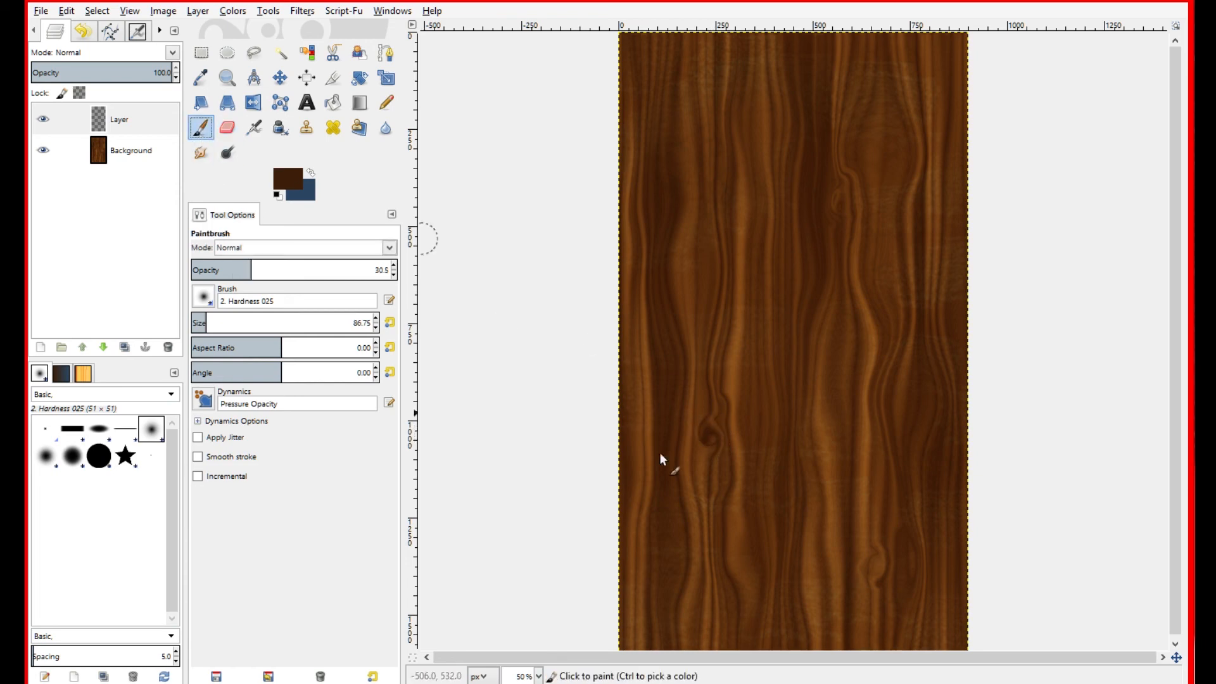
click(710, 447)
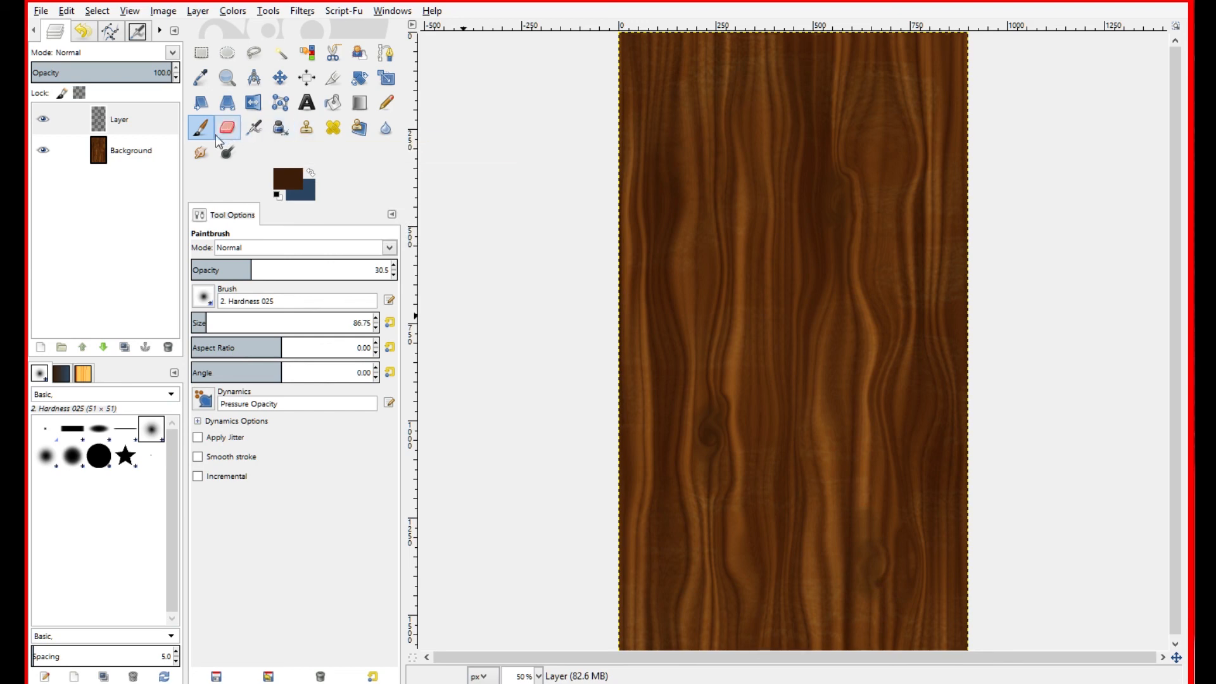
click(201, 152)
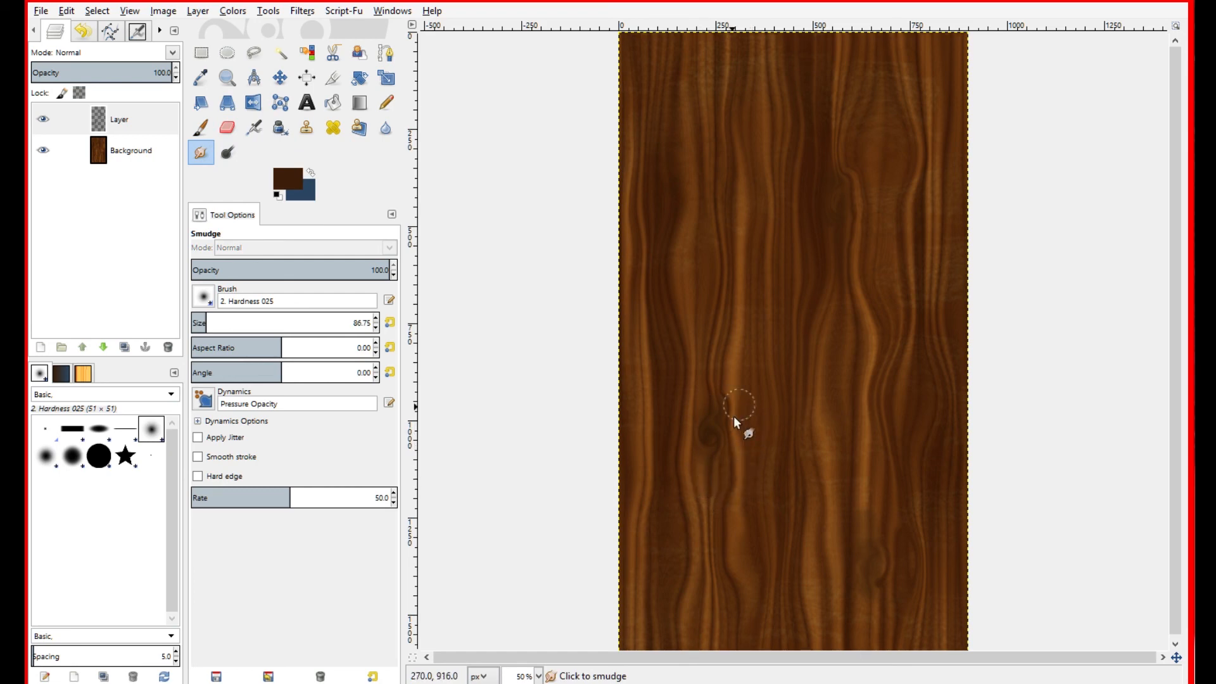
mouse_move(713, 393)
mouse_down()
mouse_move(691, 411)
mouse_move(692, 487)
mouse_up()
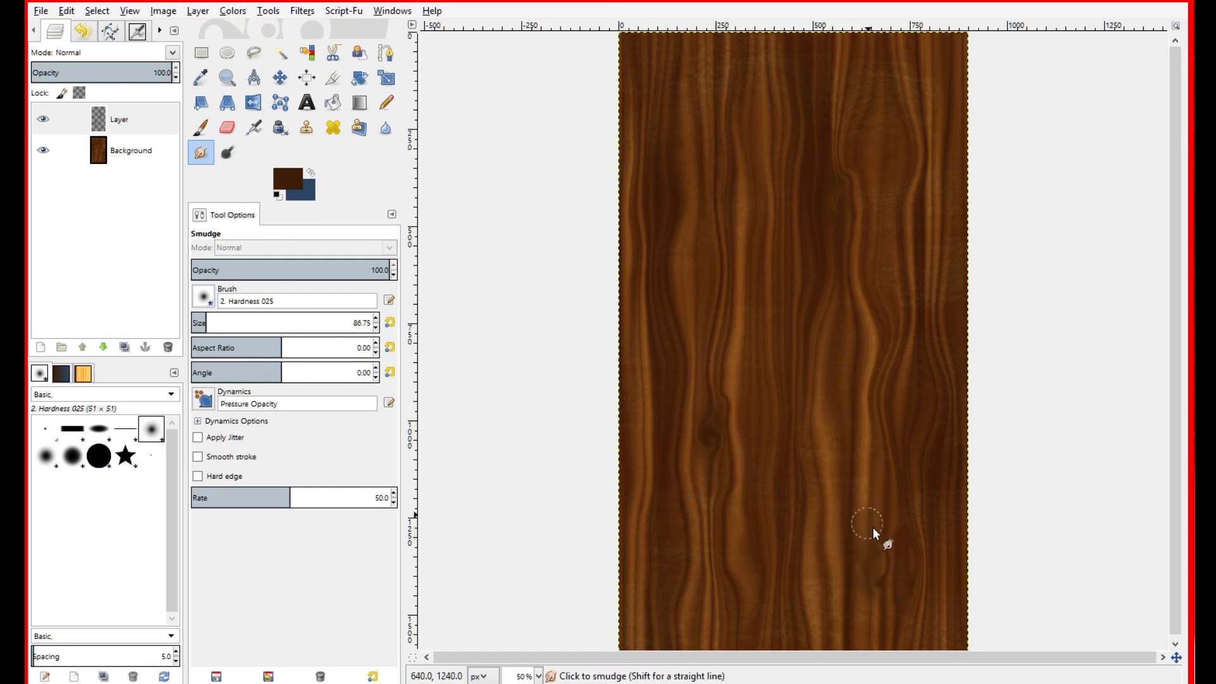
drag(867, 522, 865, 593)
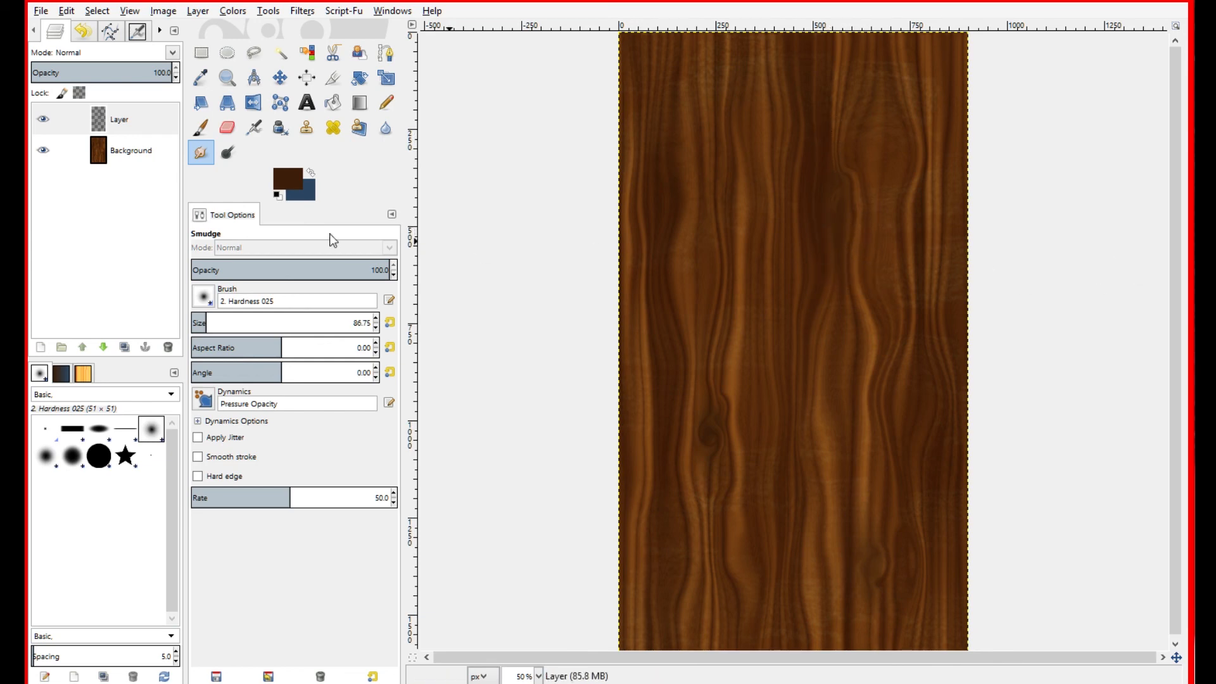
Merge the knot-shading layer down into the Background
right_click(123, 129)
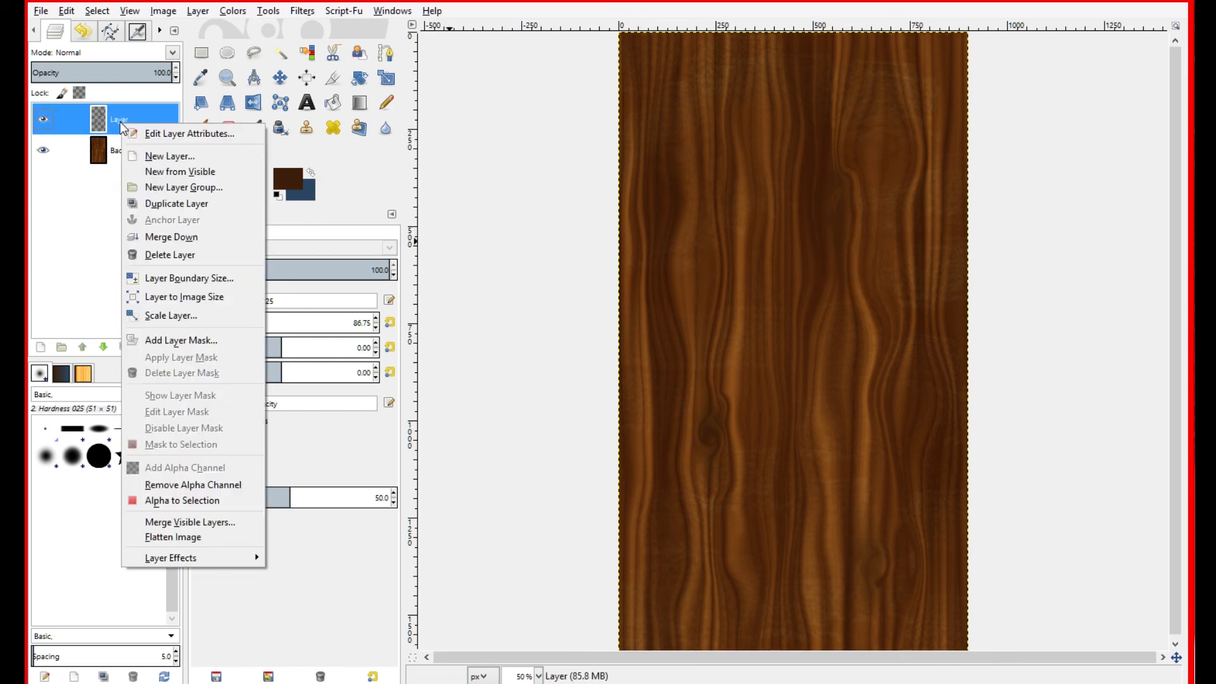
click(173, 238)
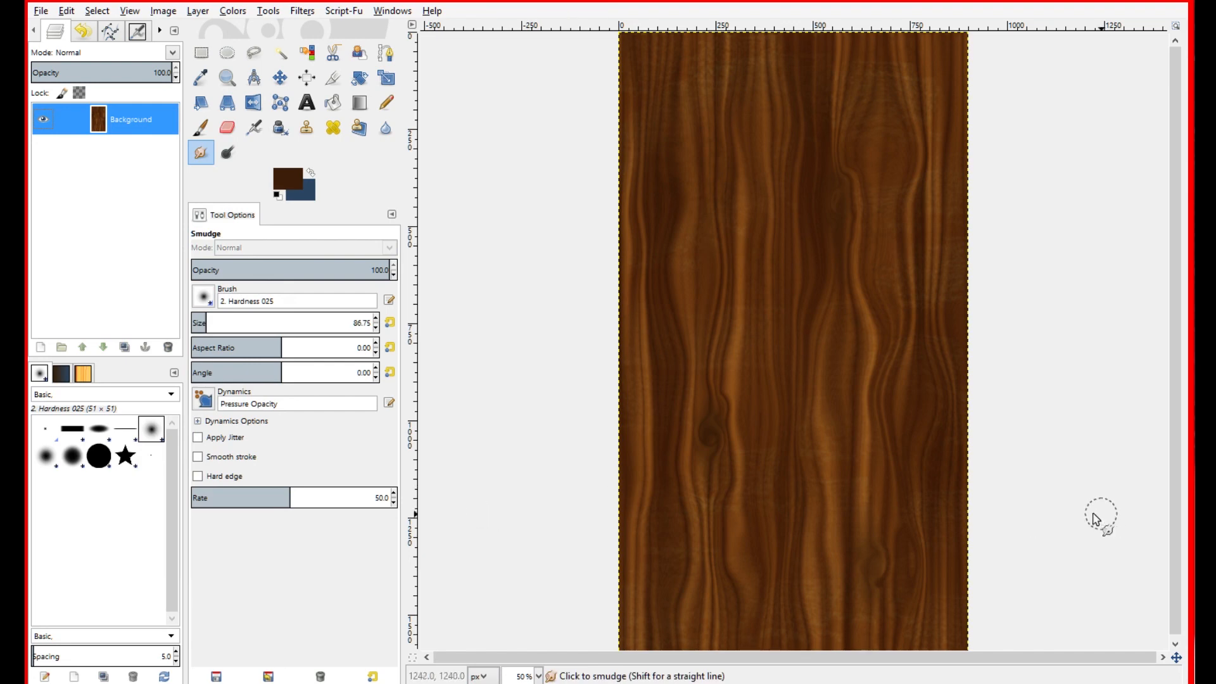
Examine the finished wood grain and its shaded knots at 100% zoom over the full height of the image
click(538, 675)
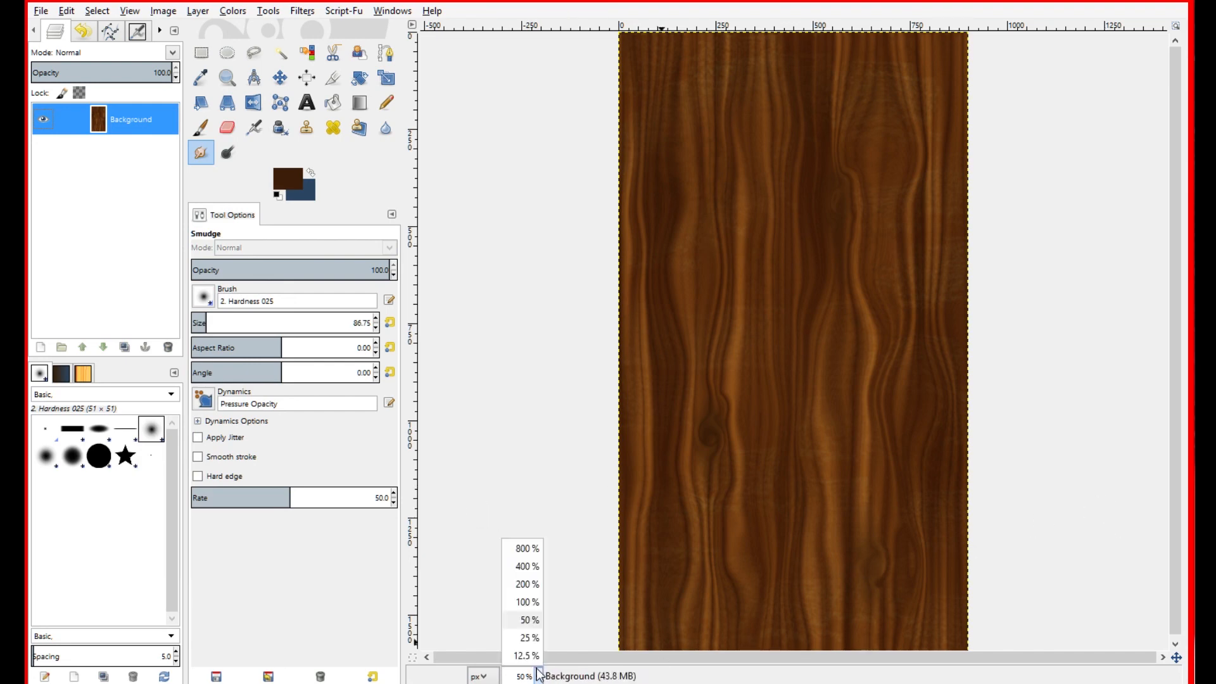
click(527, 603)
scroll(777, 294, down, 5)
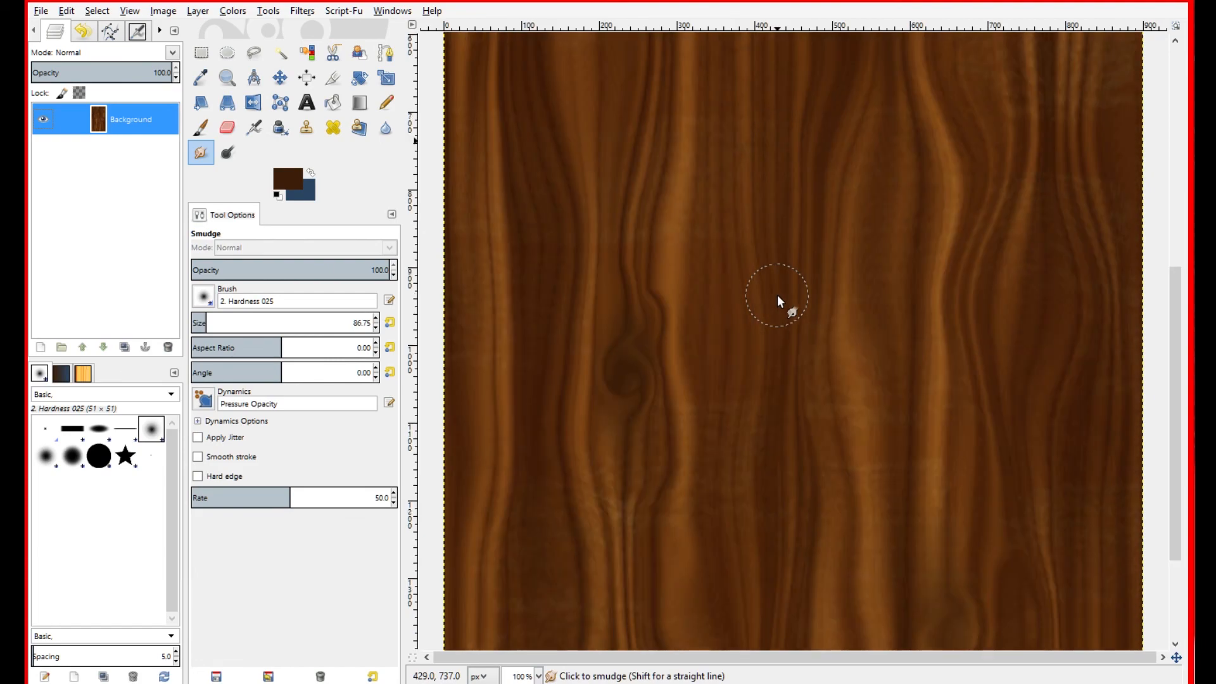
scroll(777, 294, up, 8)
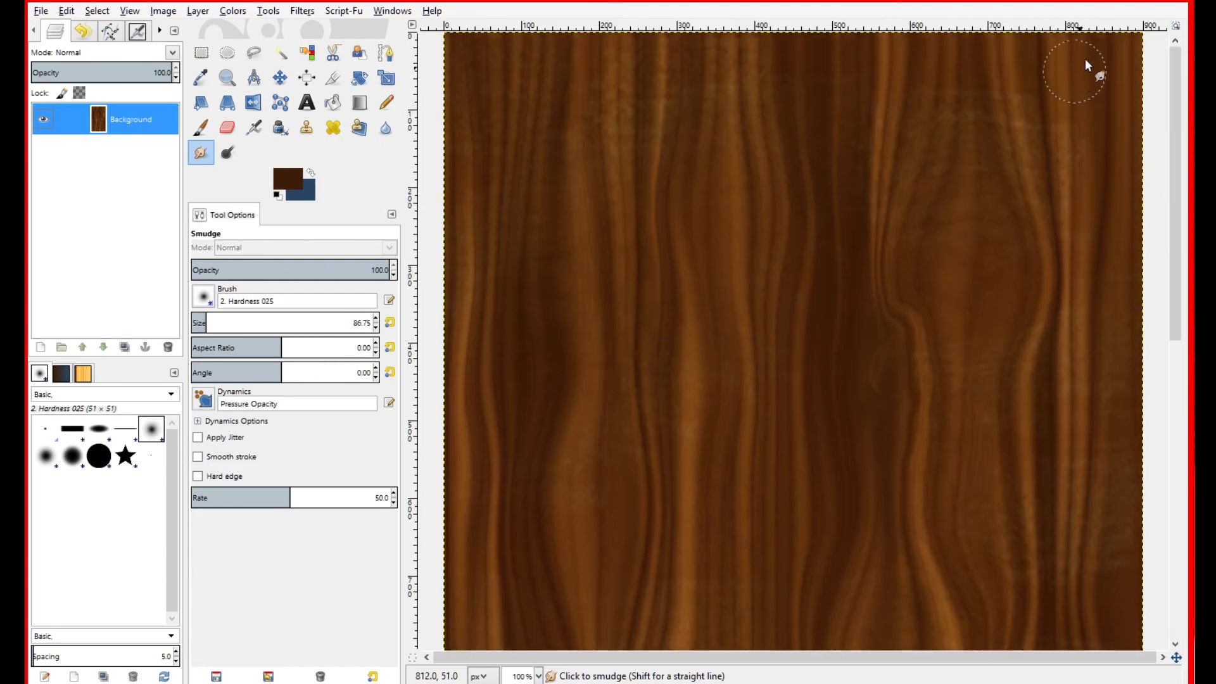
drag(1181, 185, 1178, 507)
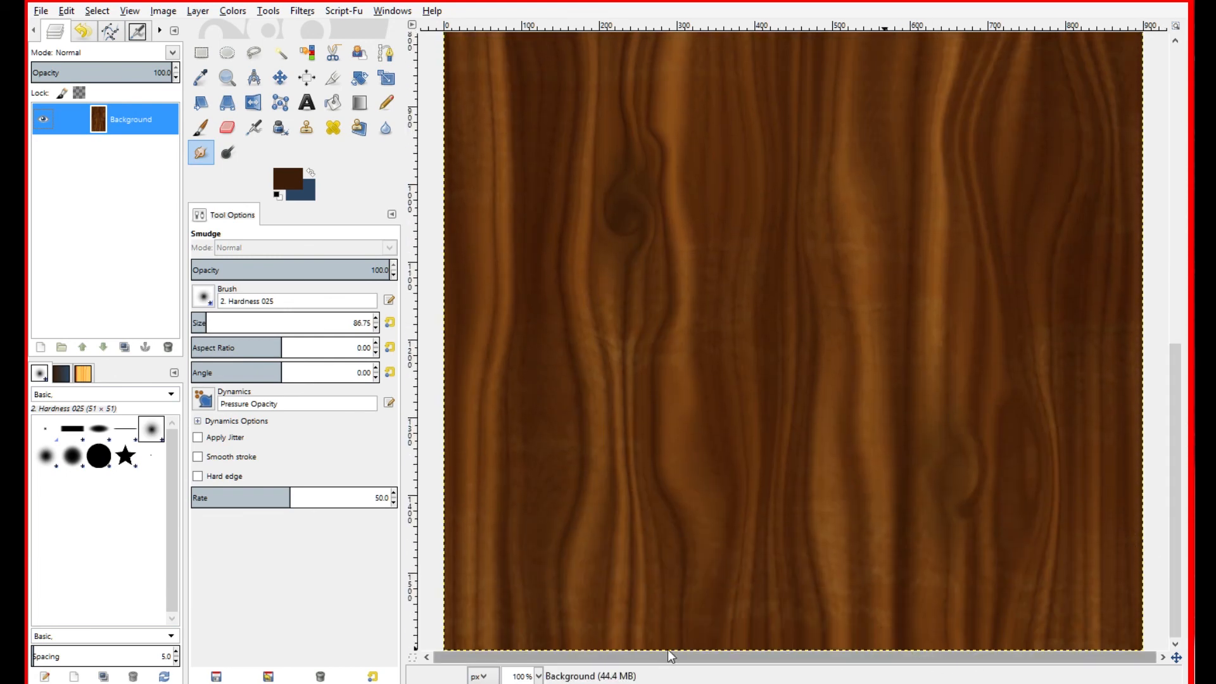
scroll(887, 557, up, 10)
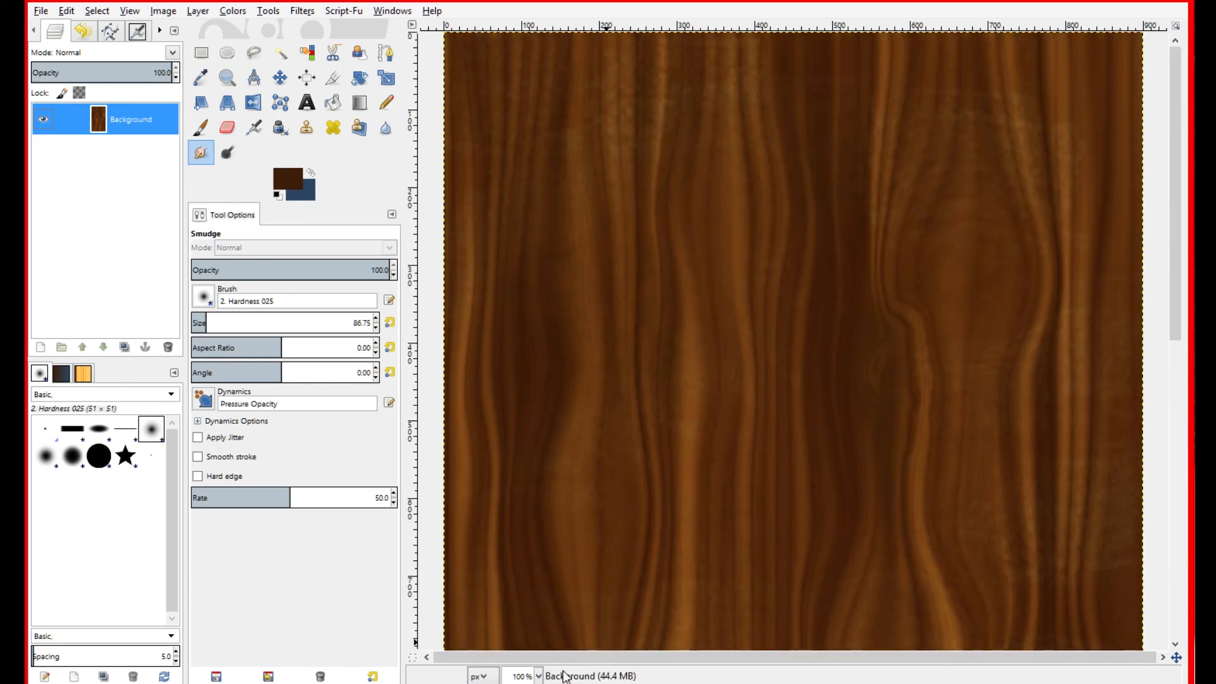